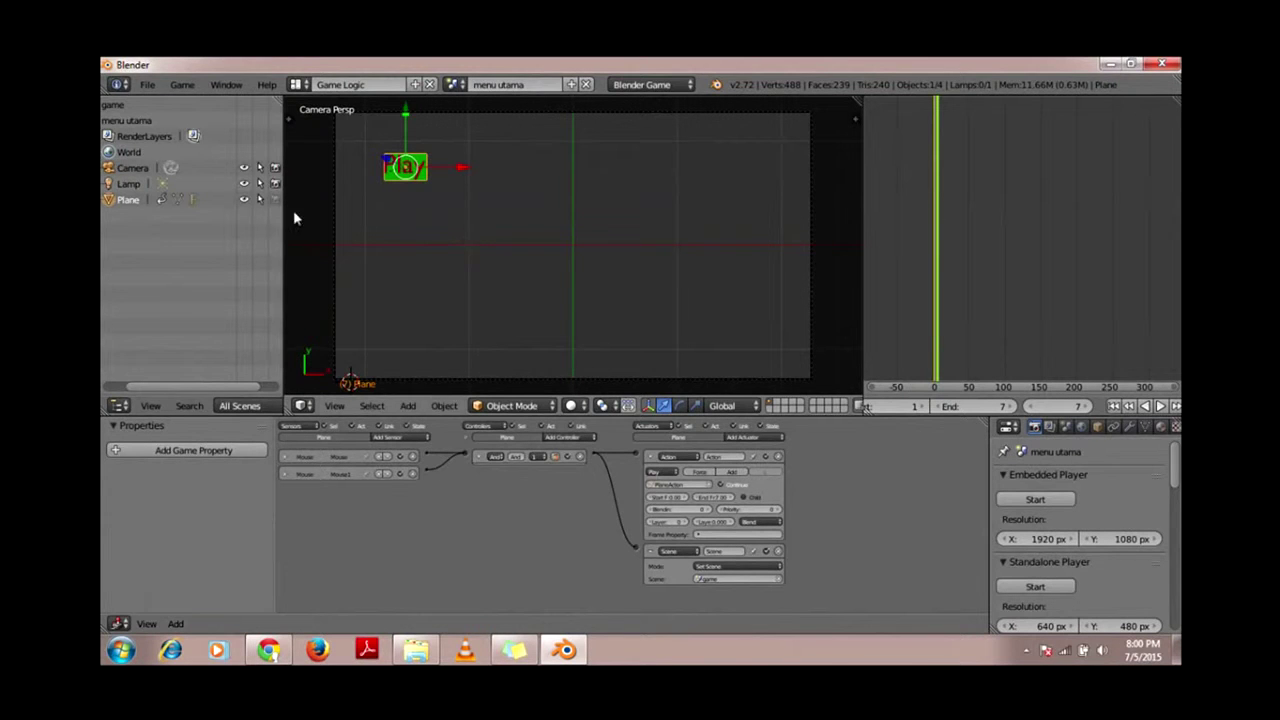
Step: Reload the start-up file for a default cube, camera and lamp scene, then orbit the view
left_click(146, 86)
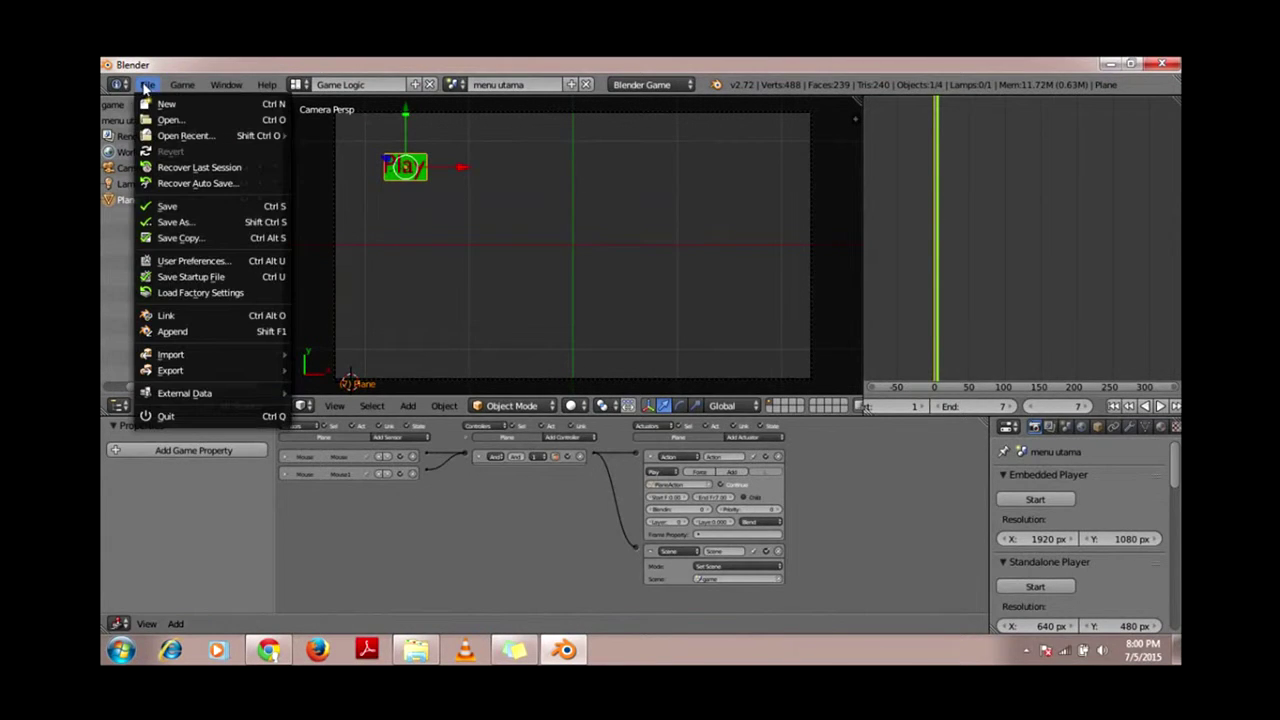
left_click(270, 104)
left_click(282, 119)
mouse_move(583, 249)
middle_mouse_down()
mouse_move(566, 311)
mouse_move(736, 331)
mouse_move(646, 354)
mouse_move(629, 256)
middle_mouse_up()
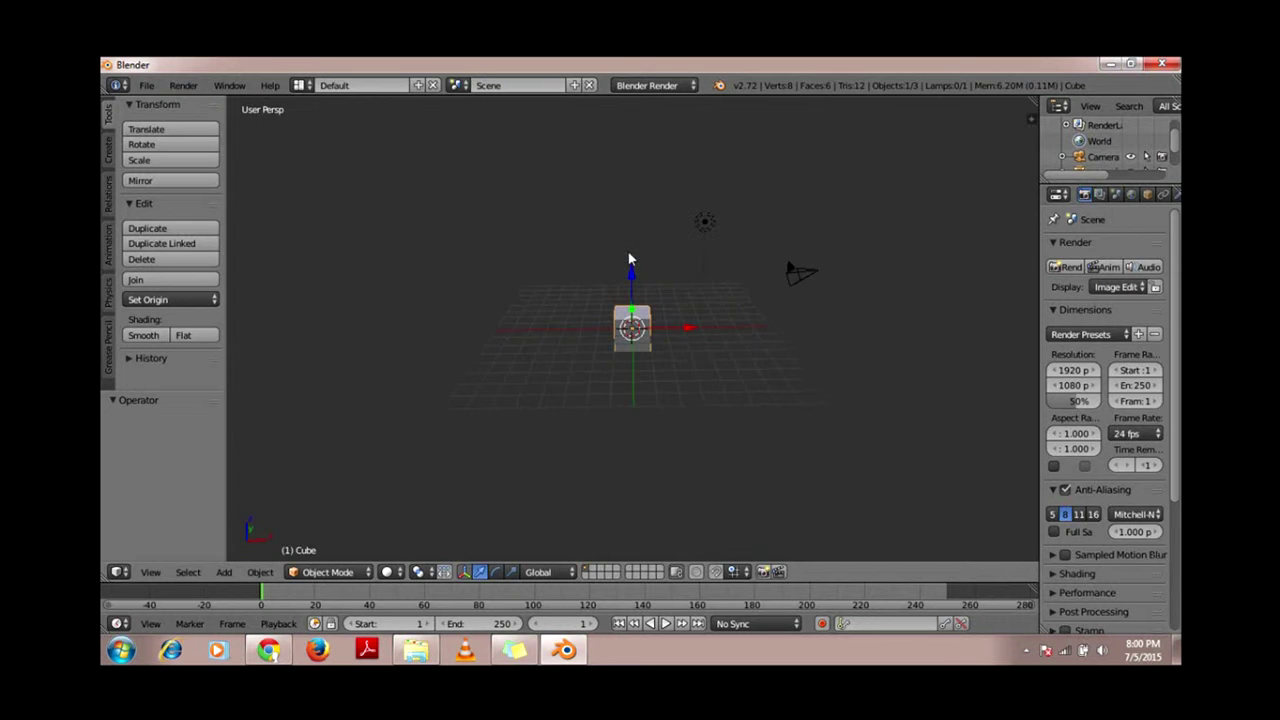
Step: Delete the default cube and switch the render engine to Blender Game
right_click(816, 269)
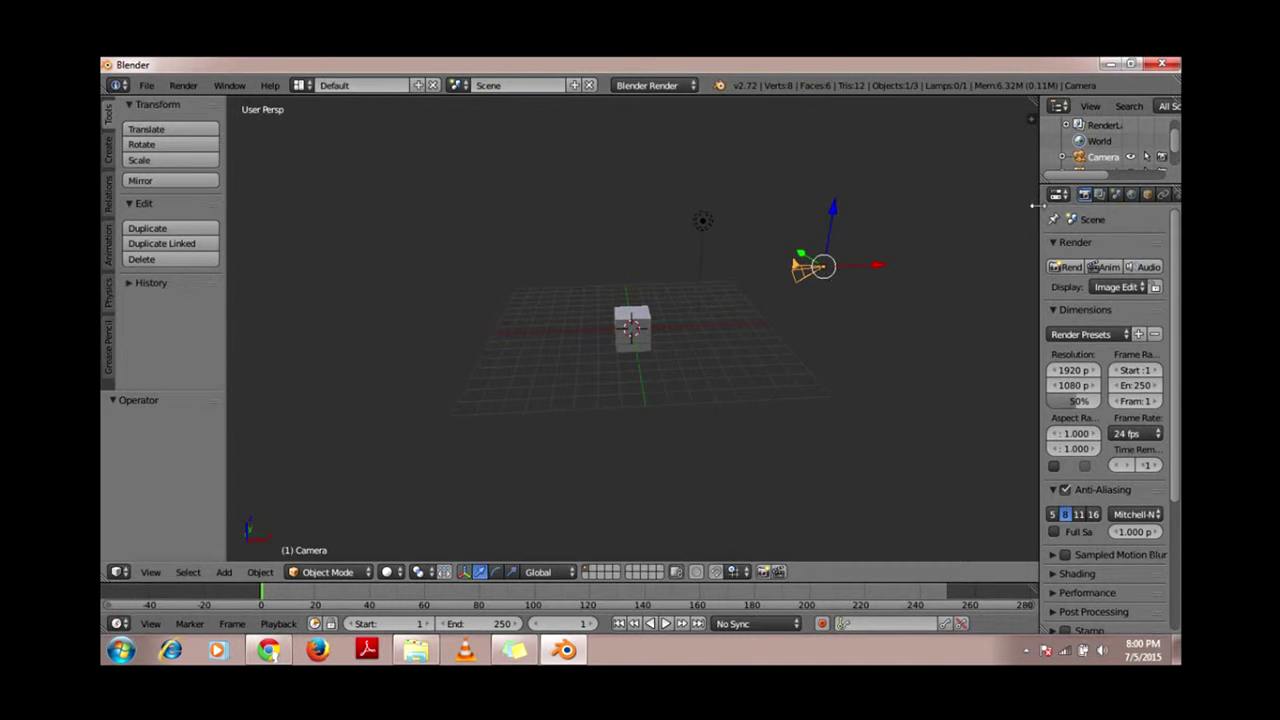
right_click(632, 334)
key("x")
left_click(632, 333)
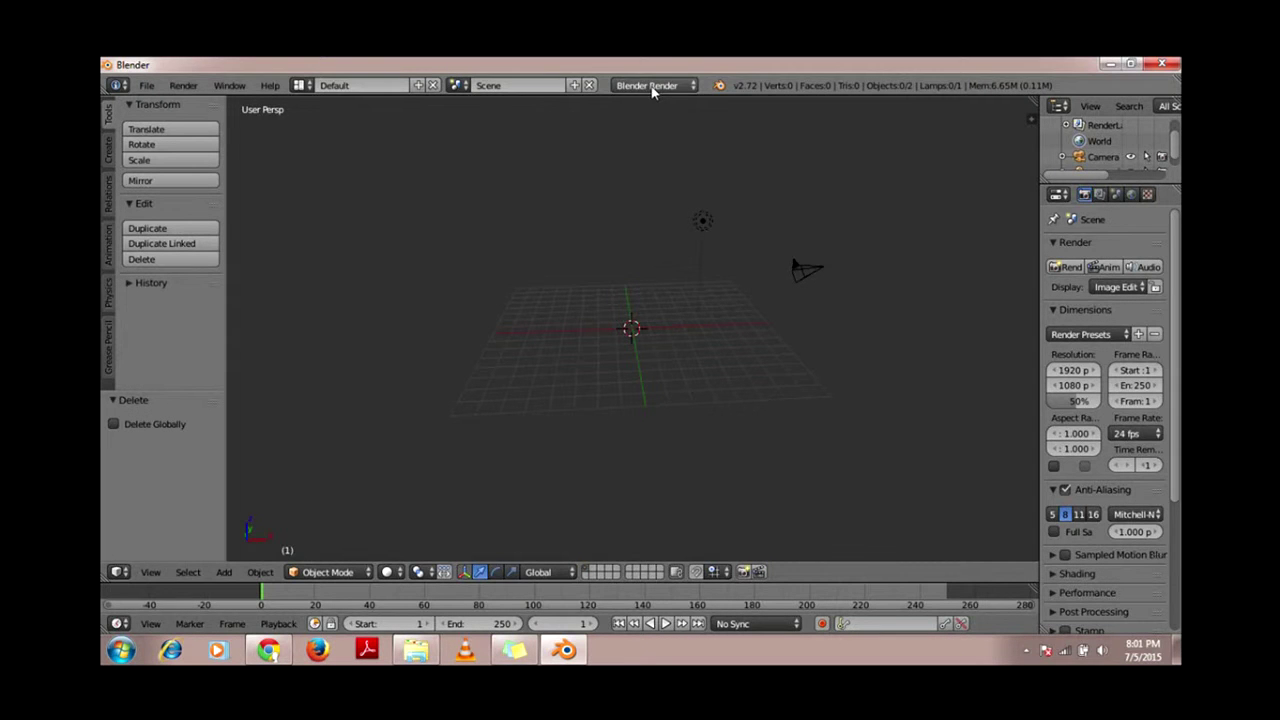
left_click(652, 88)
left_click(652, 122)
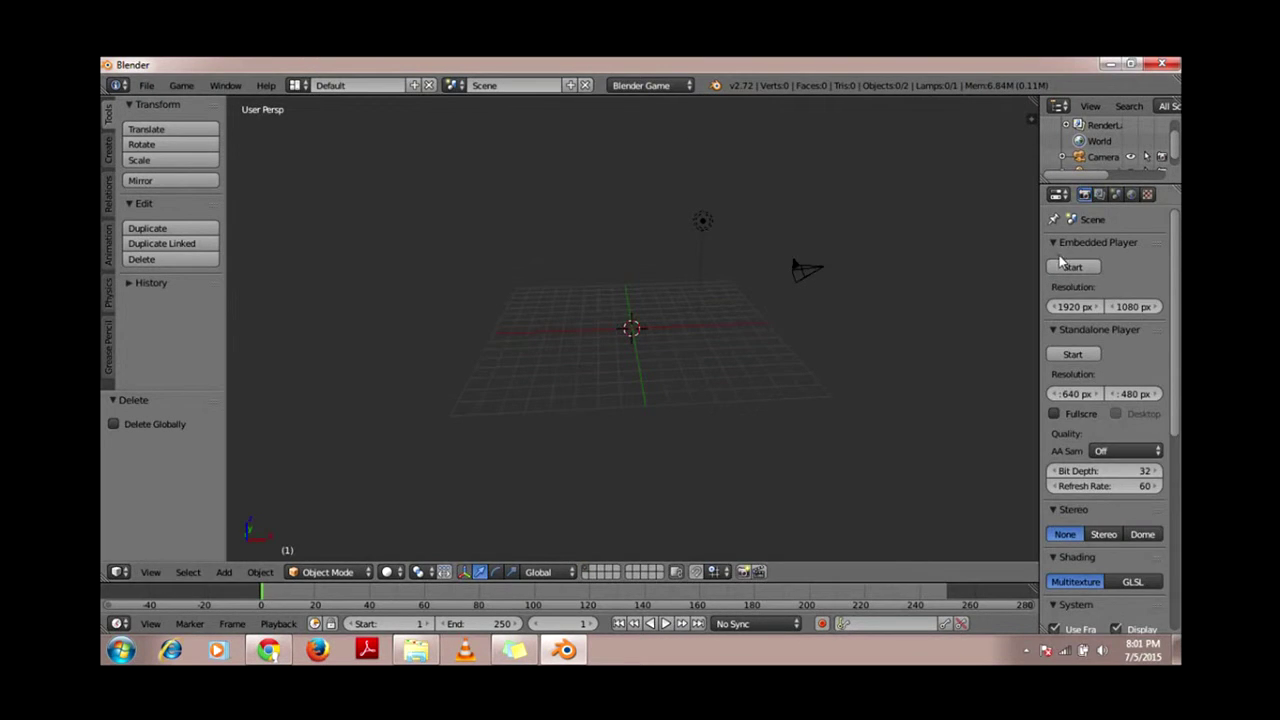
scroll(1100, 380, "down", 3)
left_click_drag(1041, 225, 860, 238)
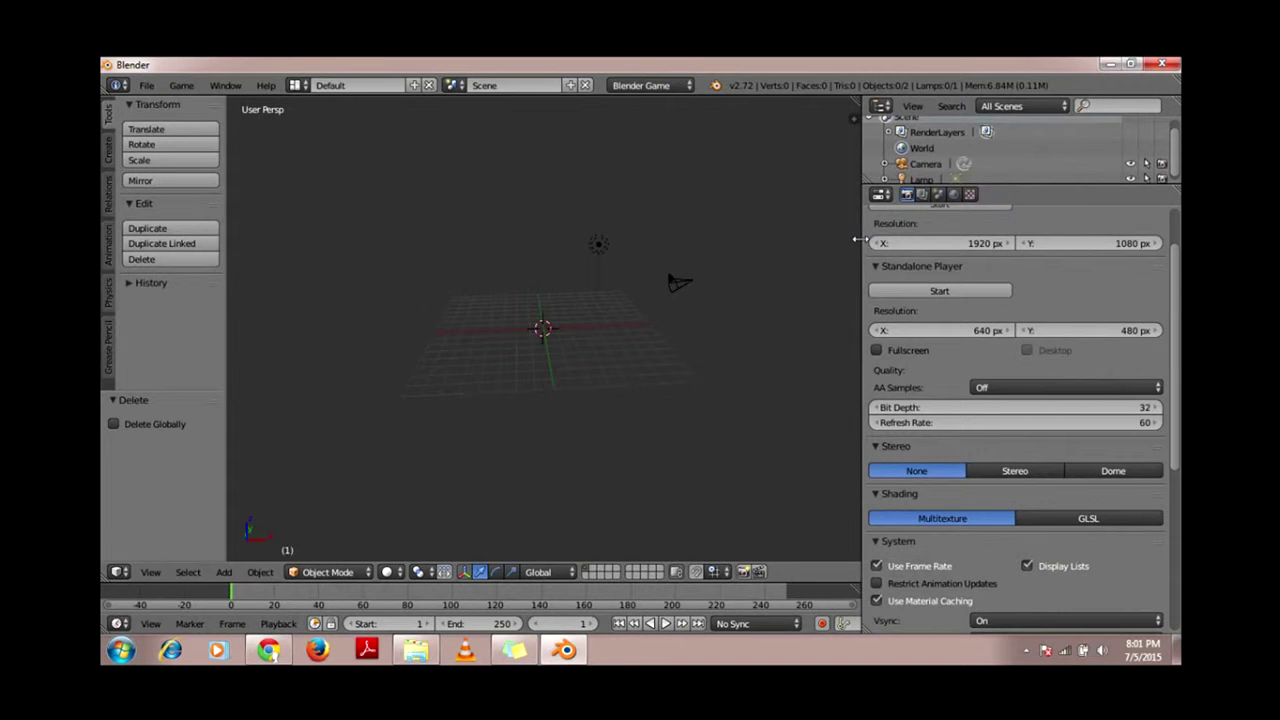
Step: Select the camera and set its location to X 0, Y 0, Z 5
right_click(676, 284)
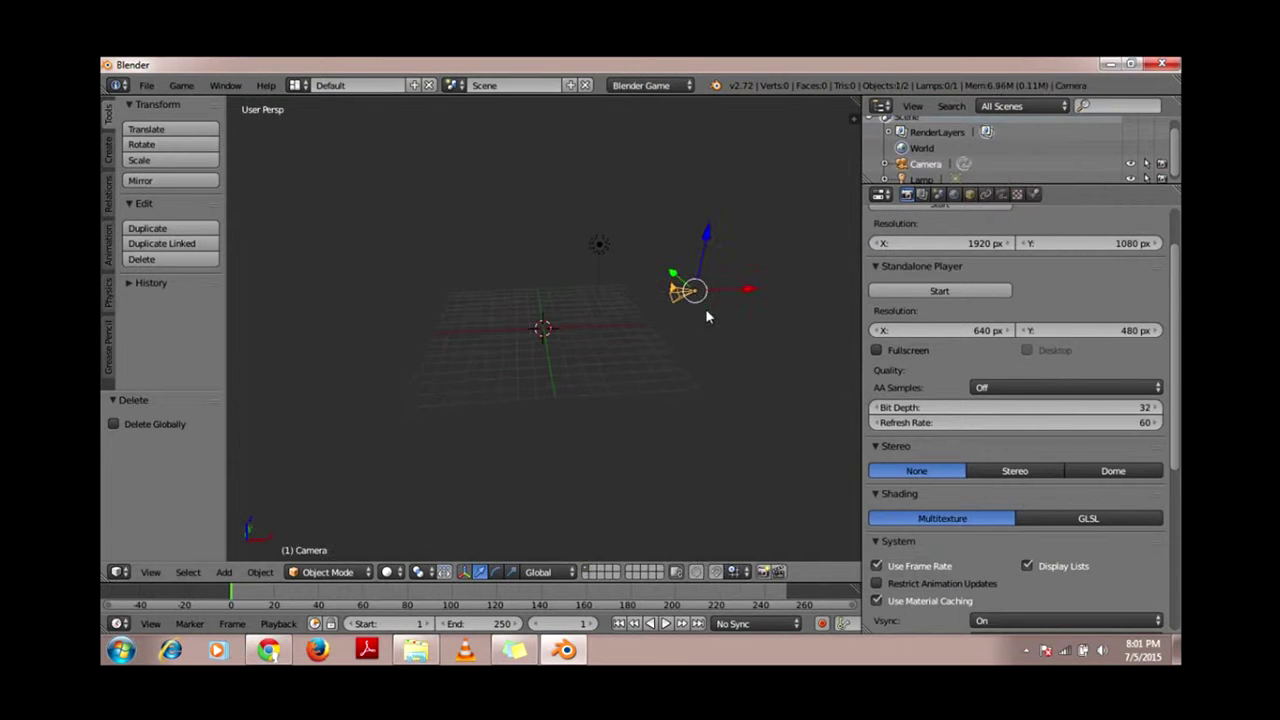
left_click(969, 194)
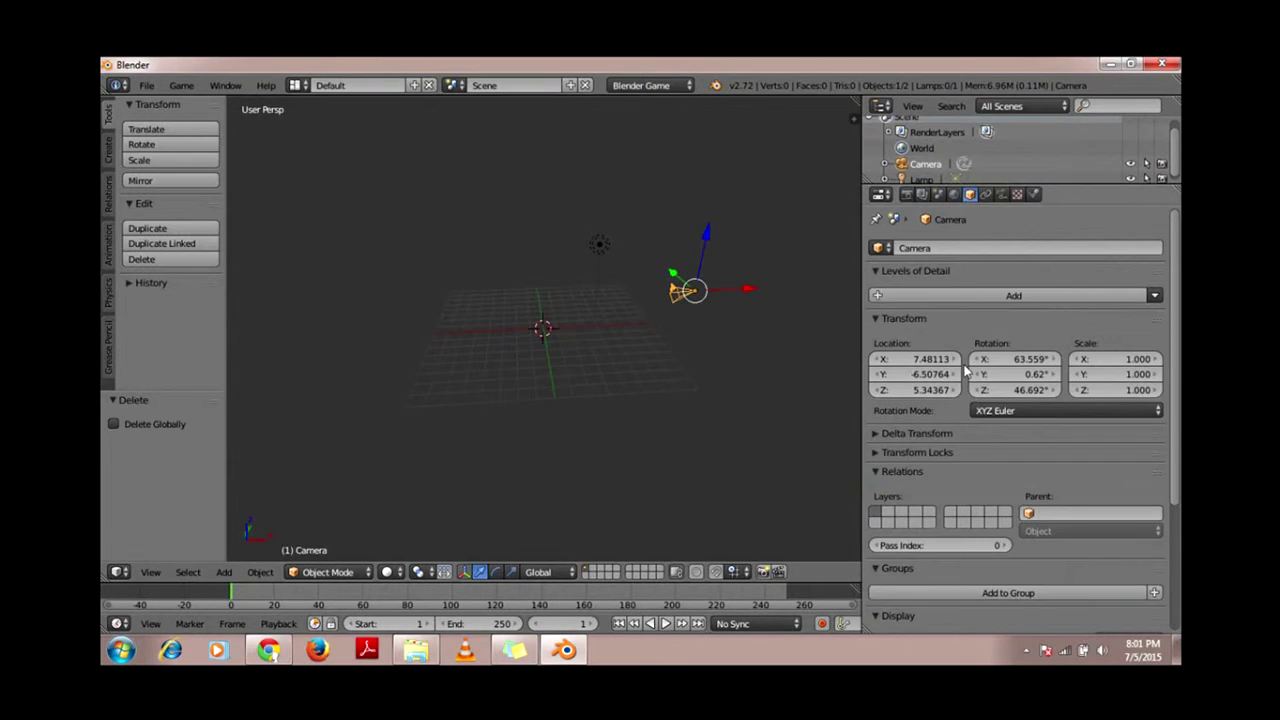
left_click(924, 358)
type("0")
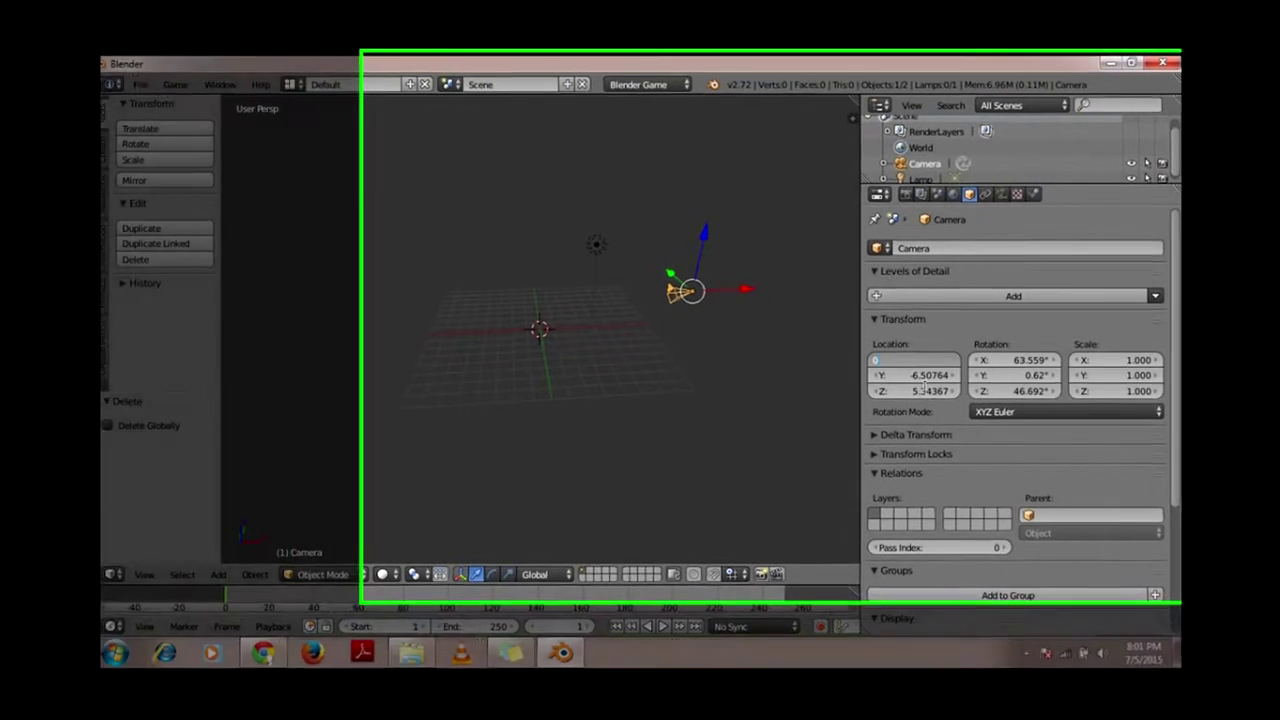
key("Tab")
type("0")
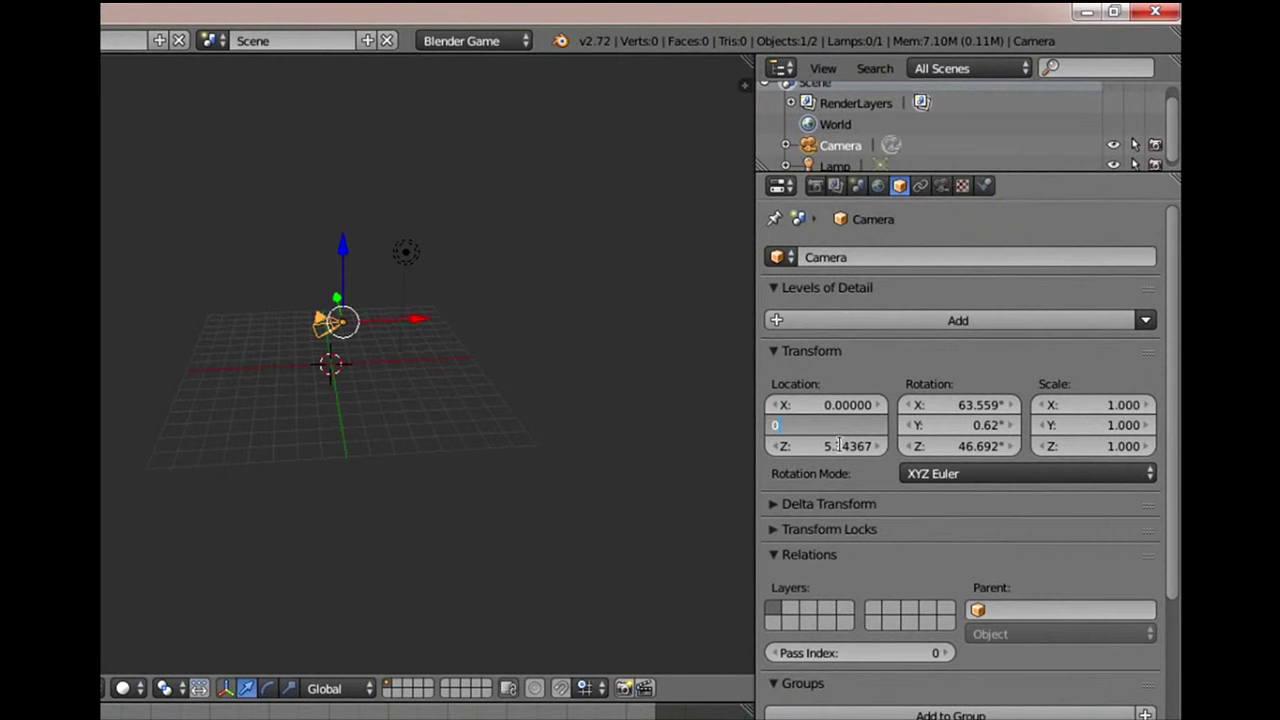
key("Return")
left_click(838, 446)
type("5")
key("Return")
Step: Set the camera's rotation to 0, 0, 0 on all three axes
left_click(957, 405)
type("0")
key("Tab")
type("0")
key("Return")
left_click(968, 446)
type("0")
key("Return")
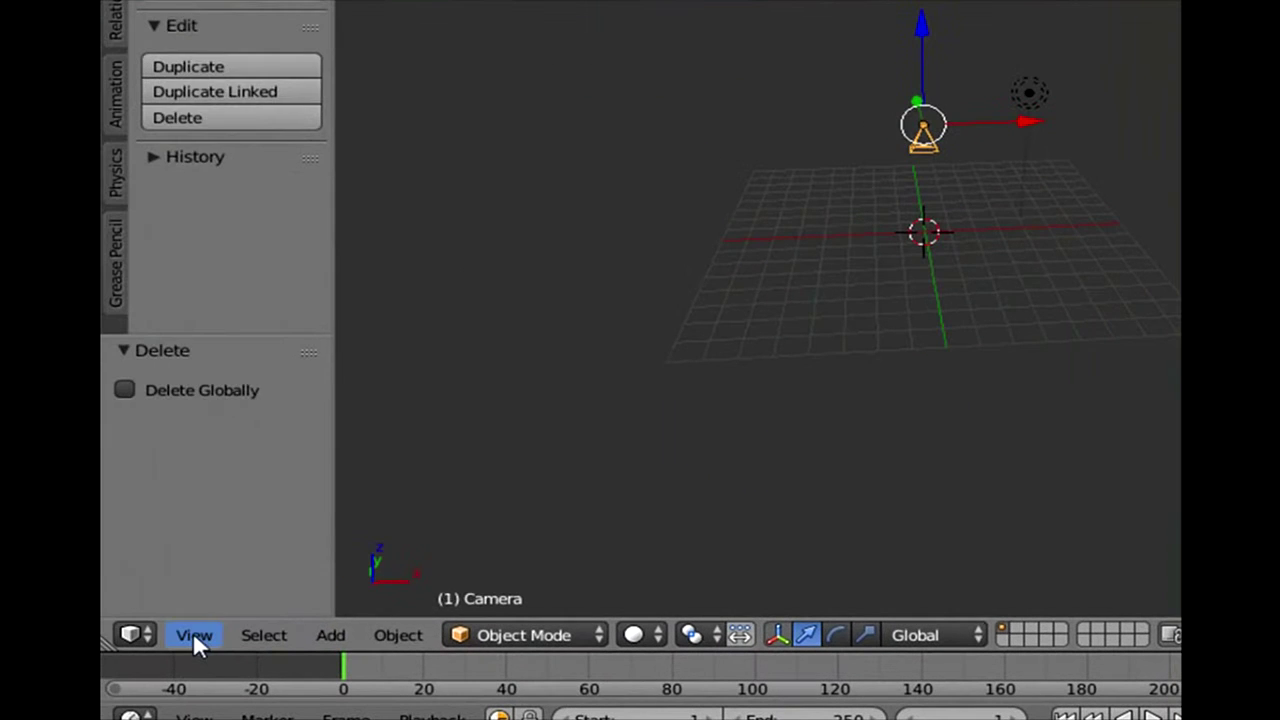
Step: View the scene through the active camera, widening and zooming the 3D view to fill its frame
left_click(193, 634)
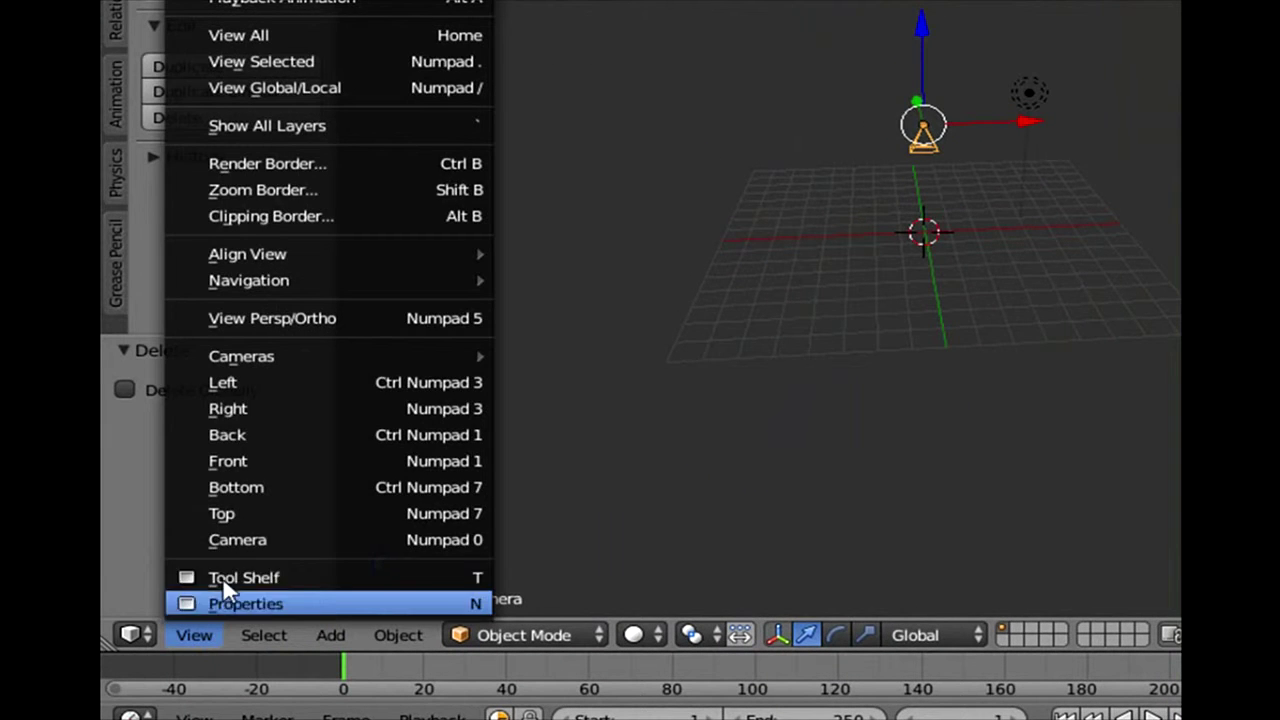
left_click(228, 545)
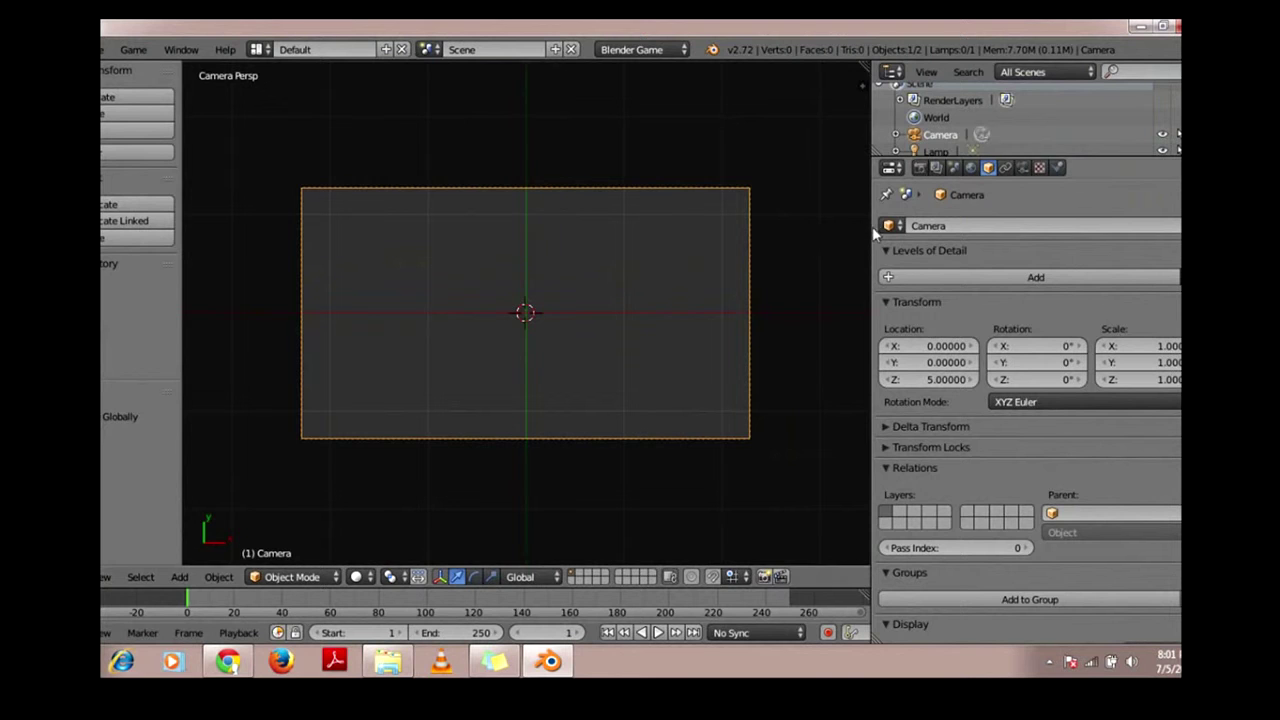
left_click_drag(872, 234, 1018, 234)
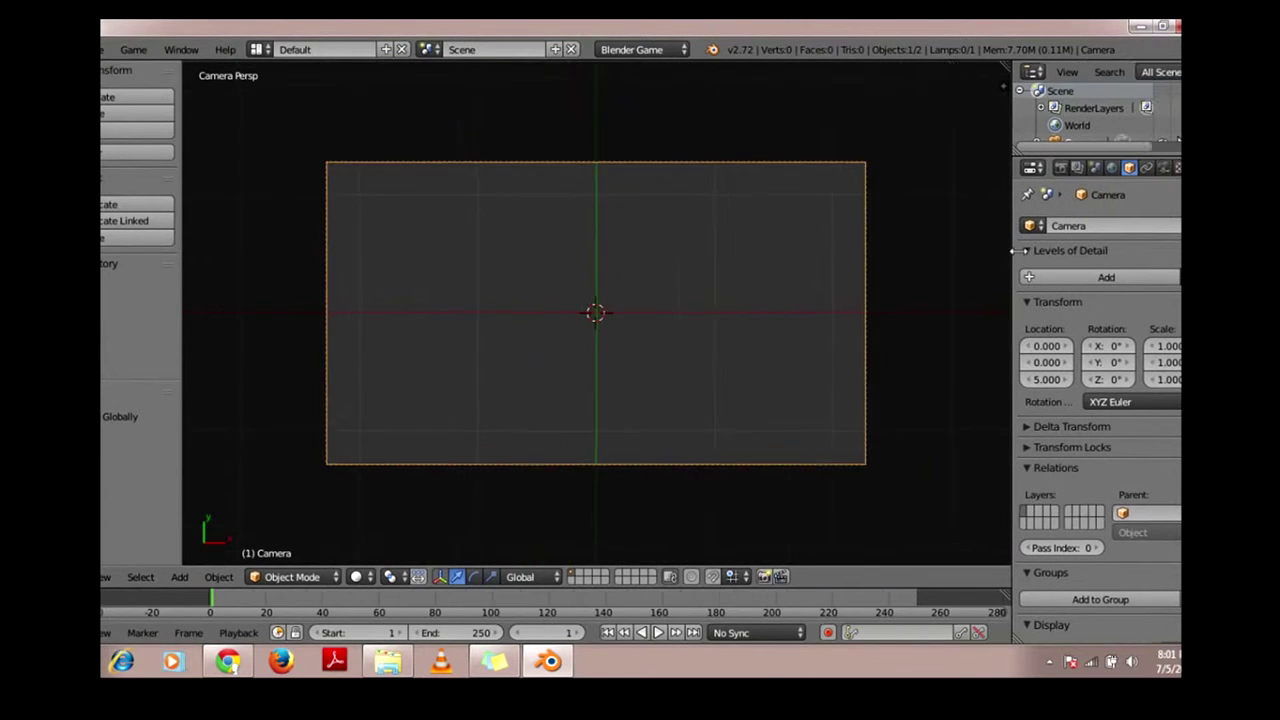
scroll(568, 362, "up", 1)
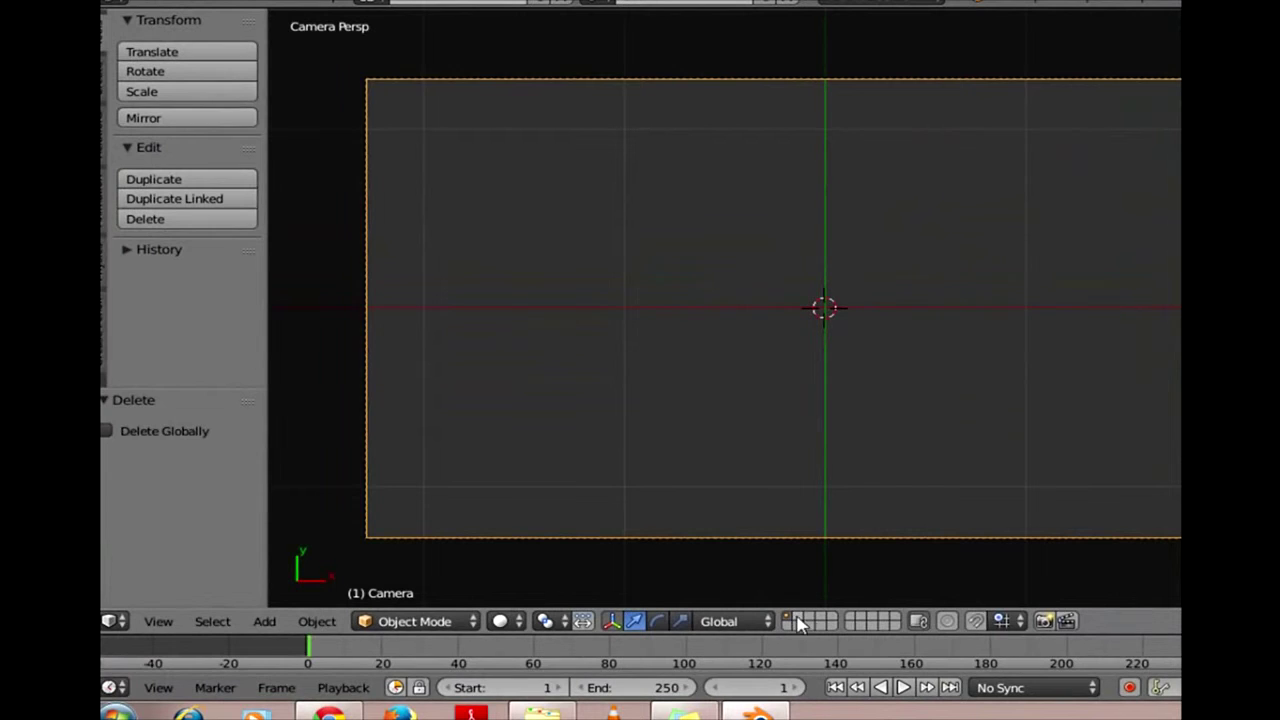
left_click(807, 624)
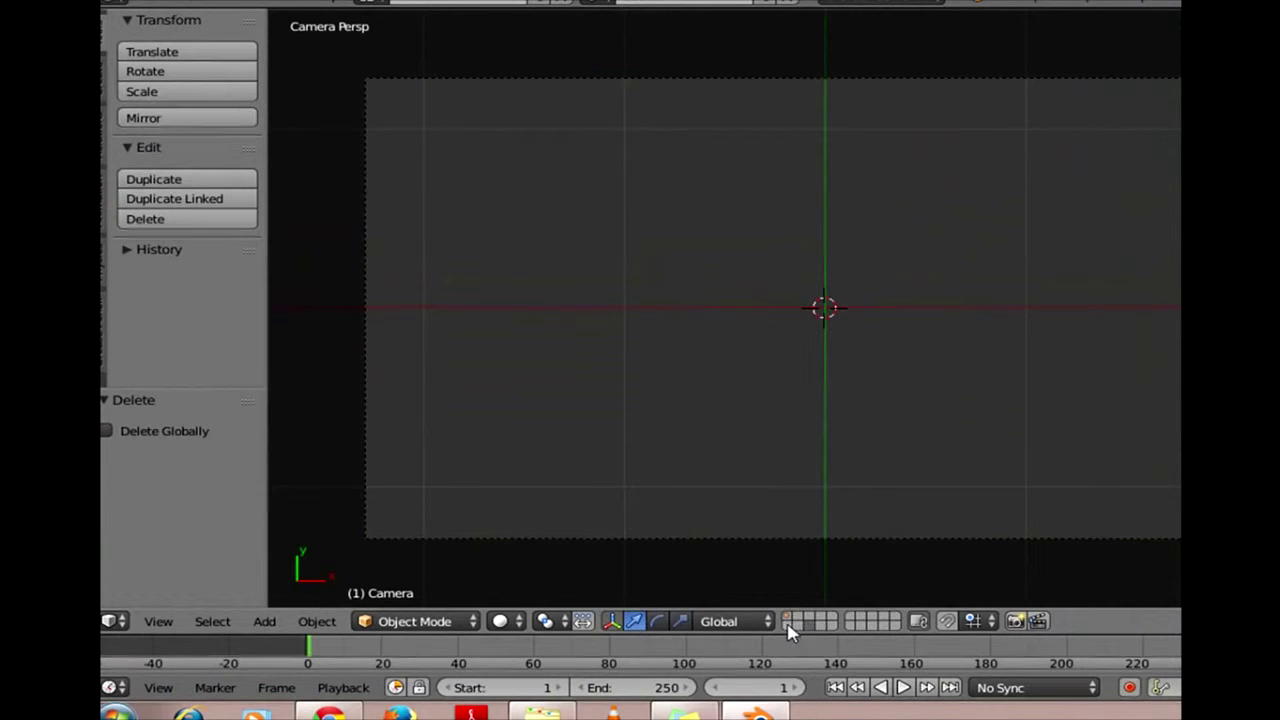
left_click(789, 617)
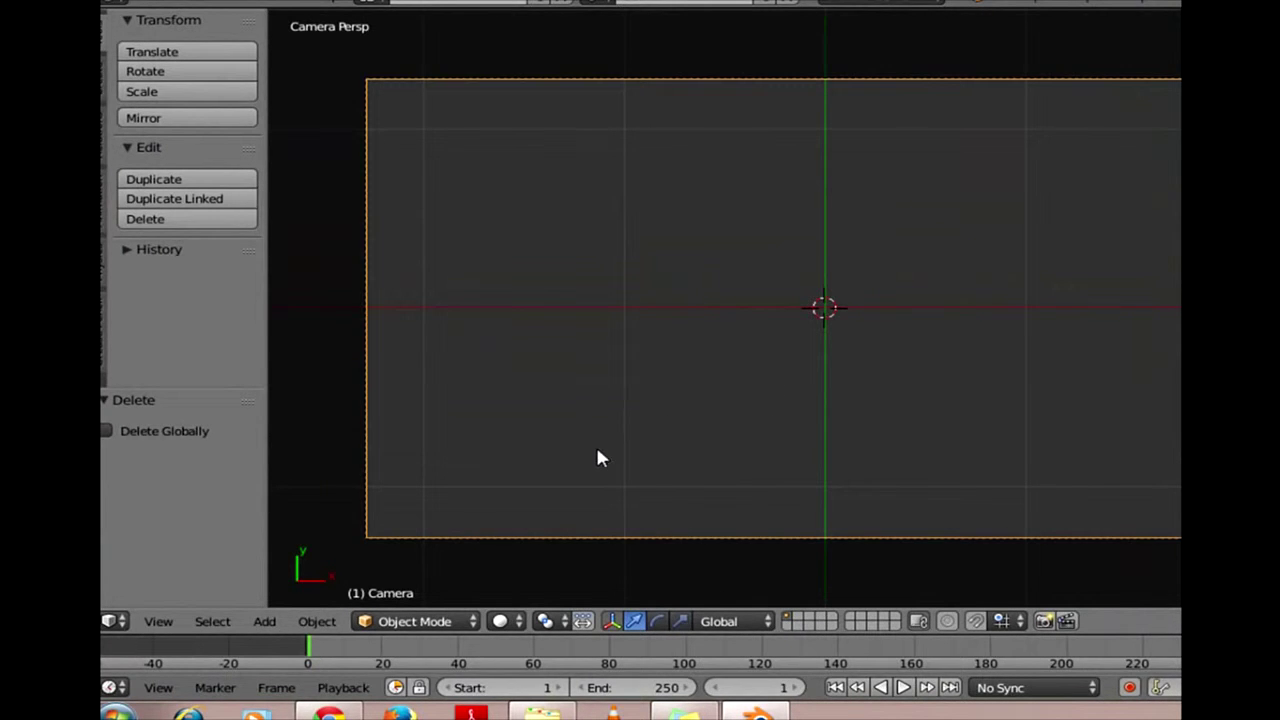
Step: Add a plane mesh at the origin on another layer and show that layer
left_click(276, 625)
mouse_move(295, 597)
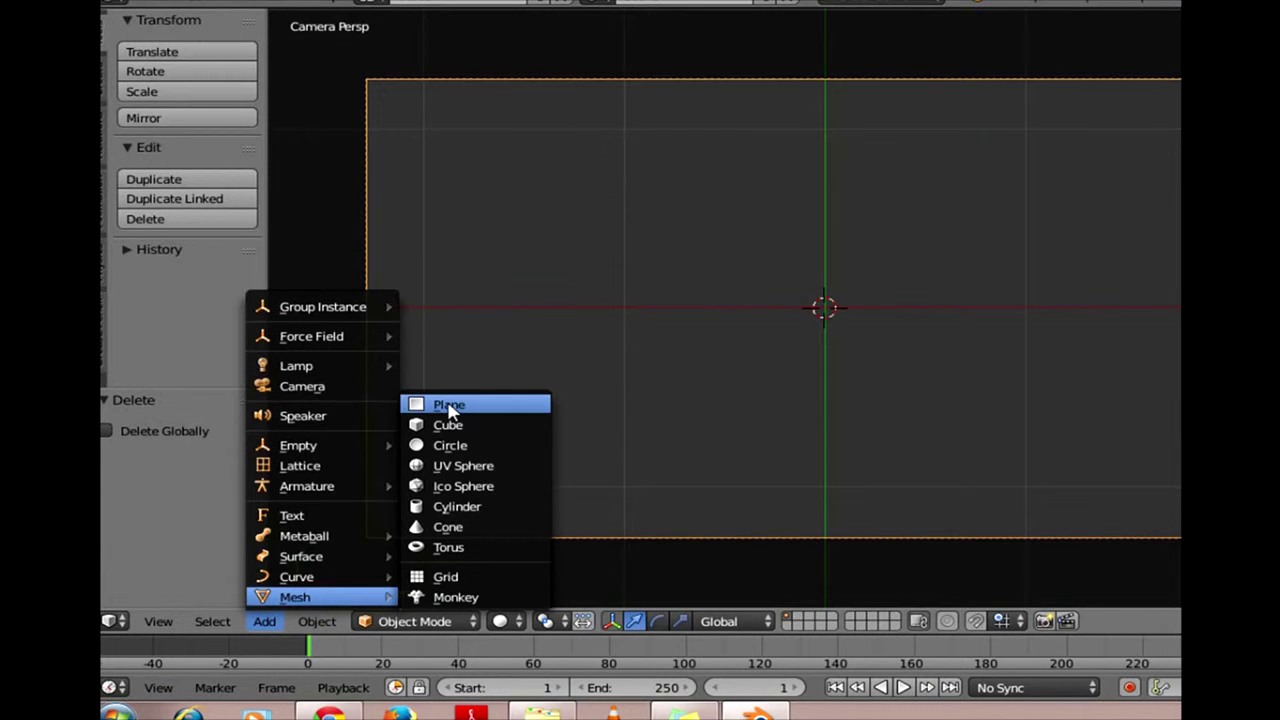
left_click(449, 405)
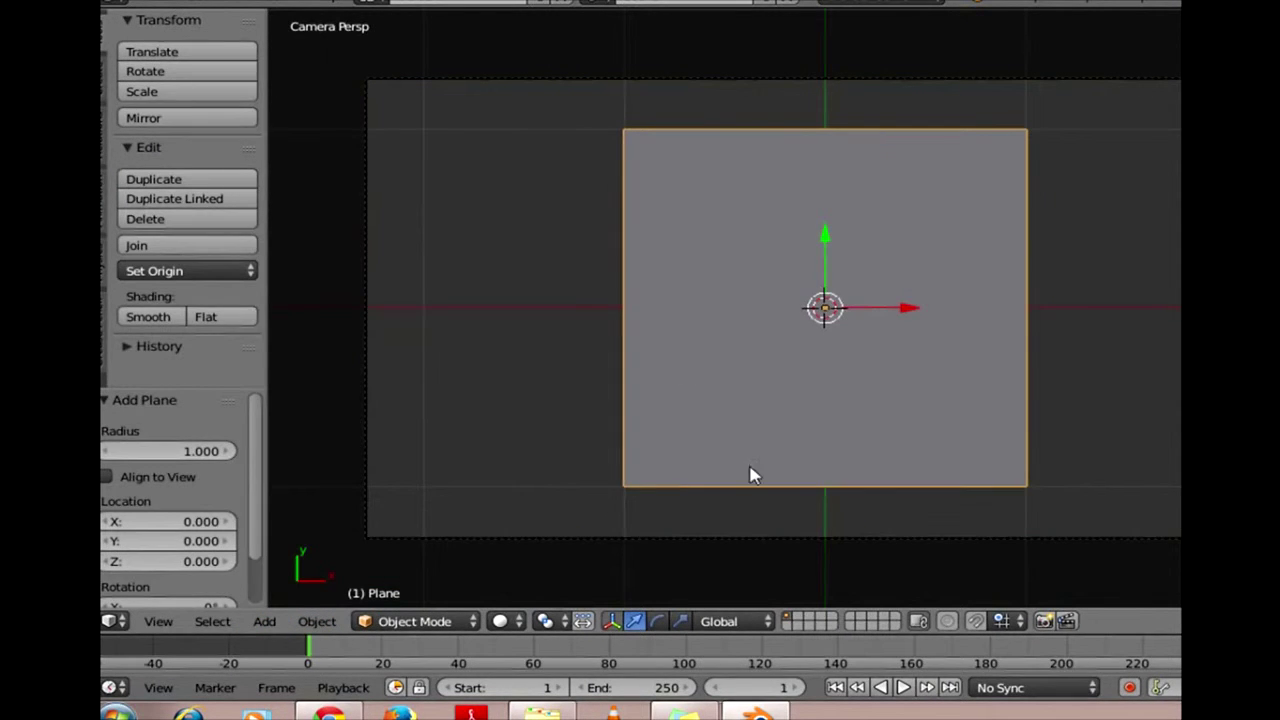
key("ctrl+z")
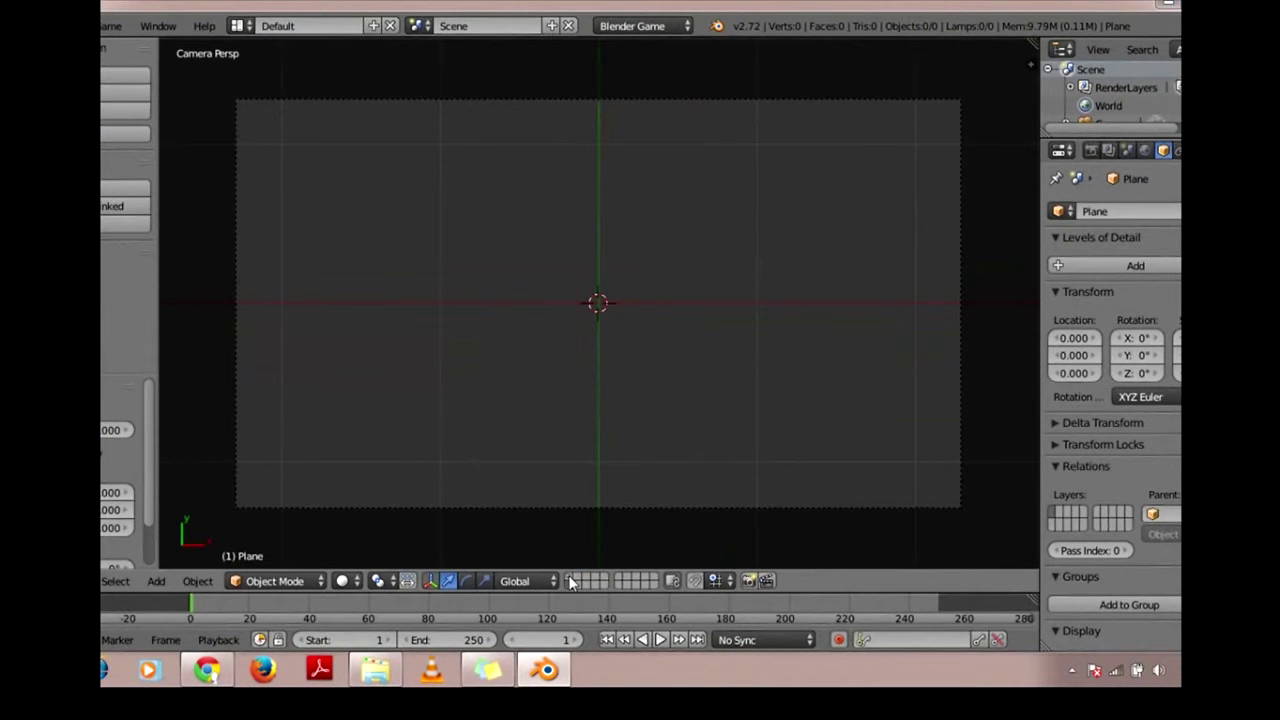
left_click(569, 582)
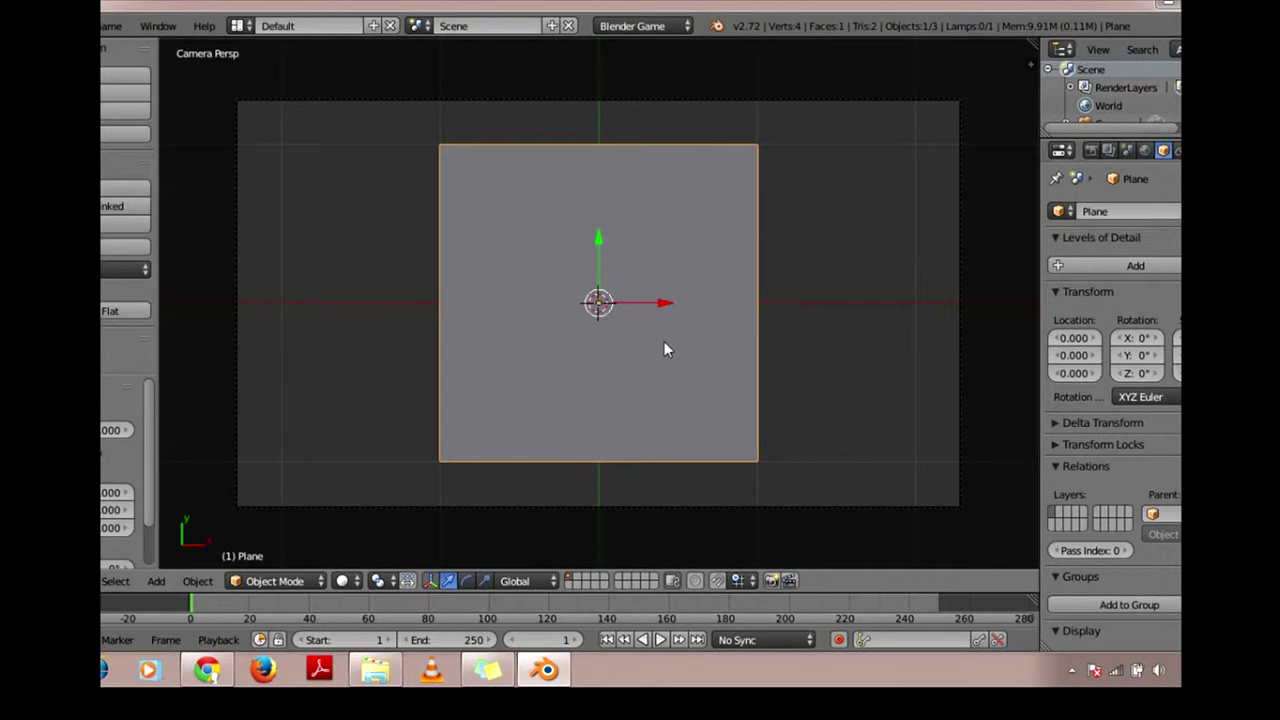
Step: Scale the plane along Z, Y and X into a small, wide rectangle
key("s")
key("z")
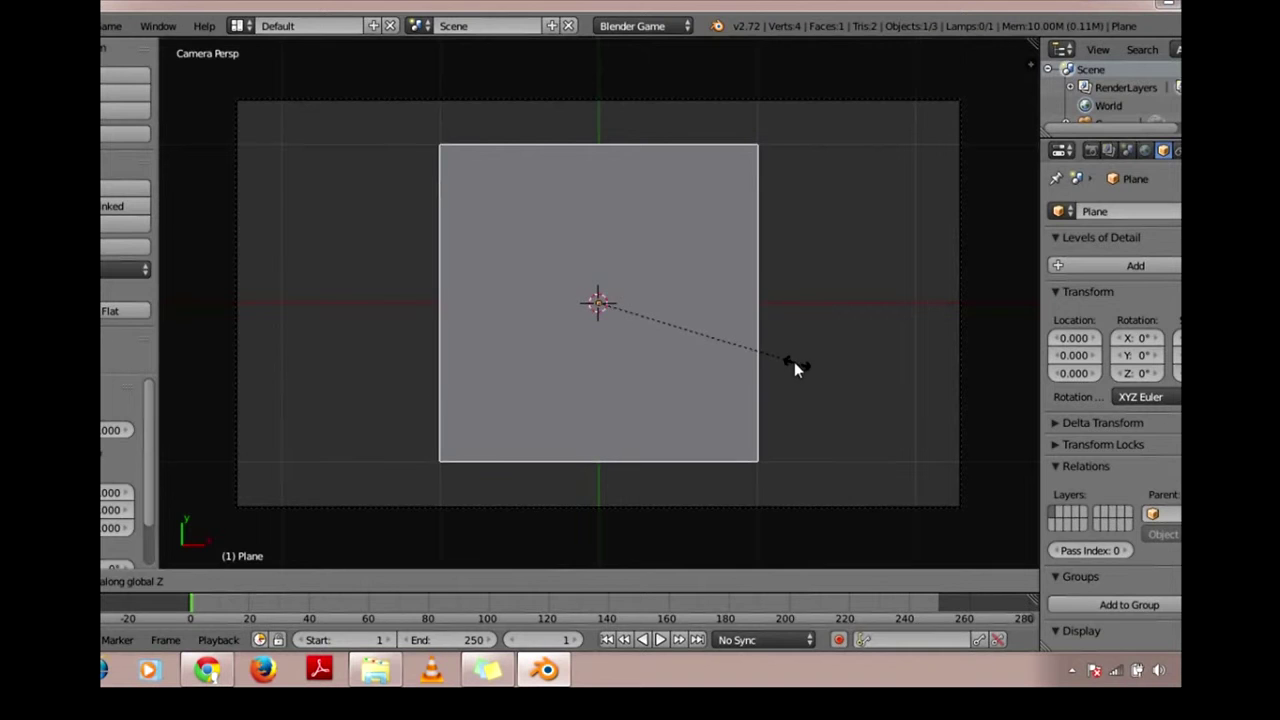
left_click(809, 363)
key("s")
key("y")
left_click(652, 329)
key("s")
key("x")
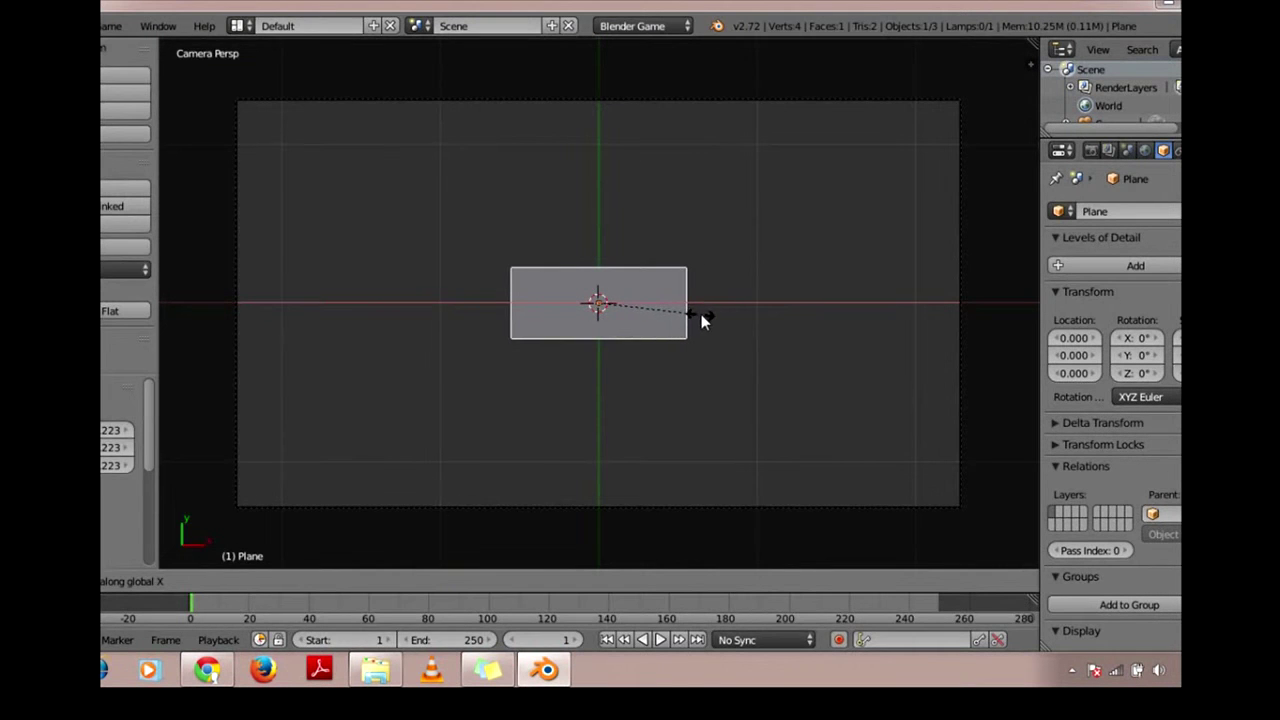
left_click(702, 314)
scroll(716, 327, "up", 1)
scroll(718, 327, "down", 2)
scroll(740, 315, "up", 1)
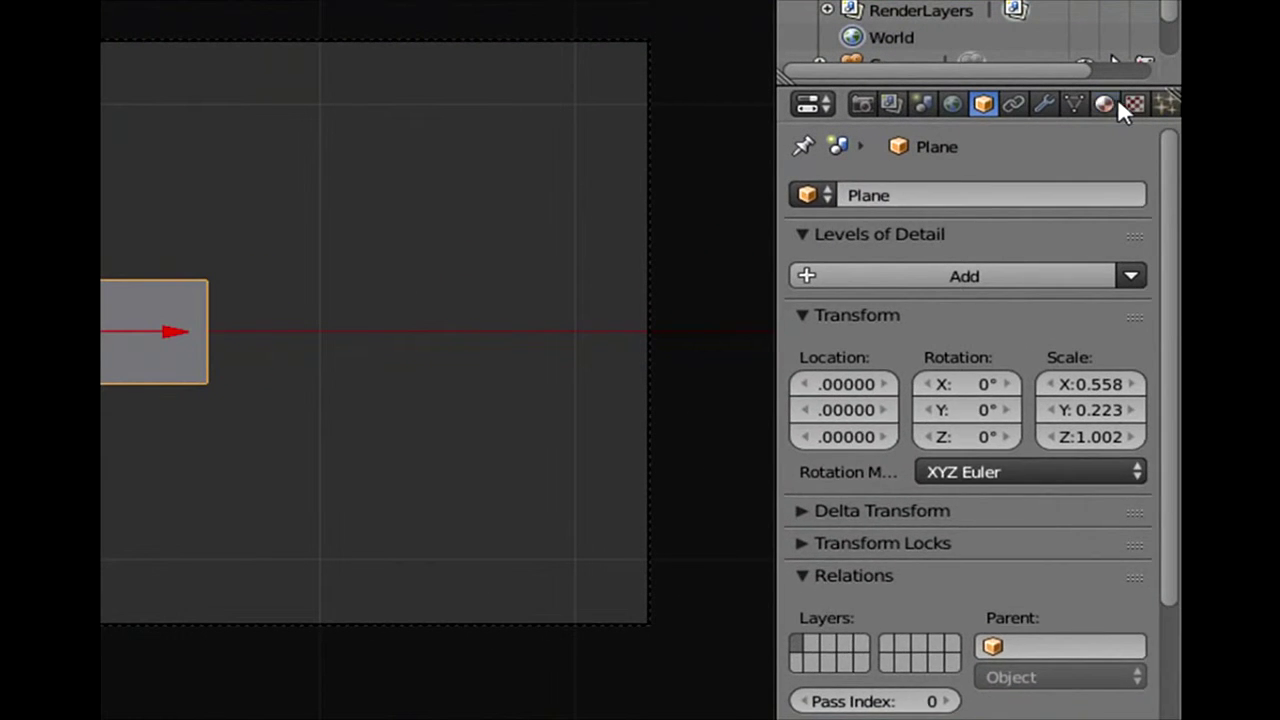
Step: Give the plane a new material with yellow diffuse colour (R 0.800, G 0.535, B 0.000), then reselect it
left_click(1108, 104)
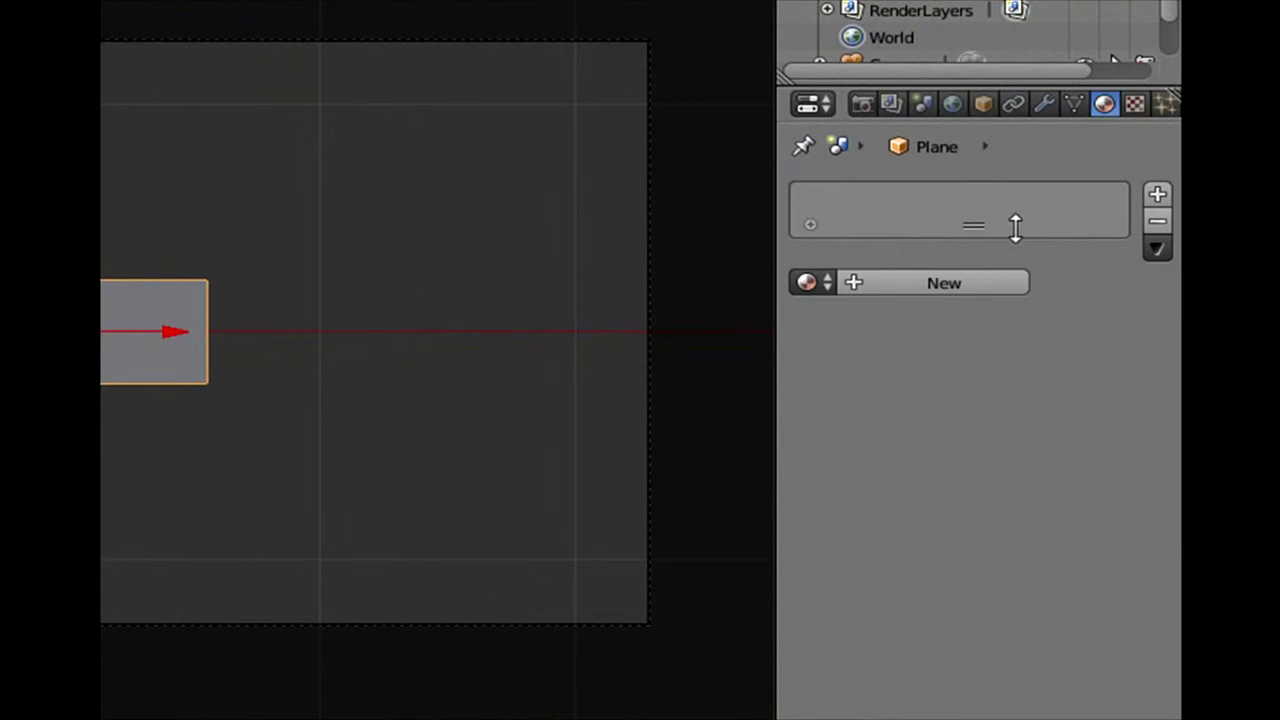
left_click(940, 282)
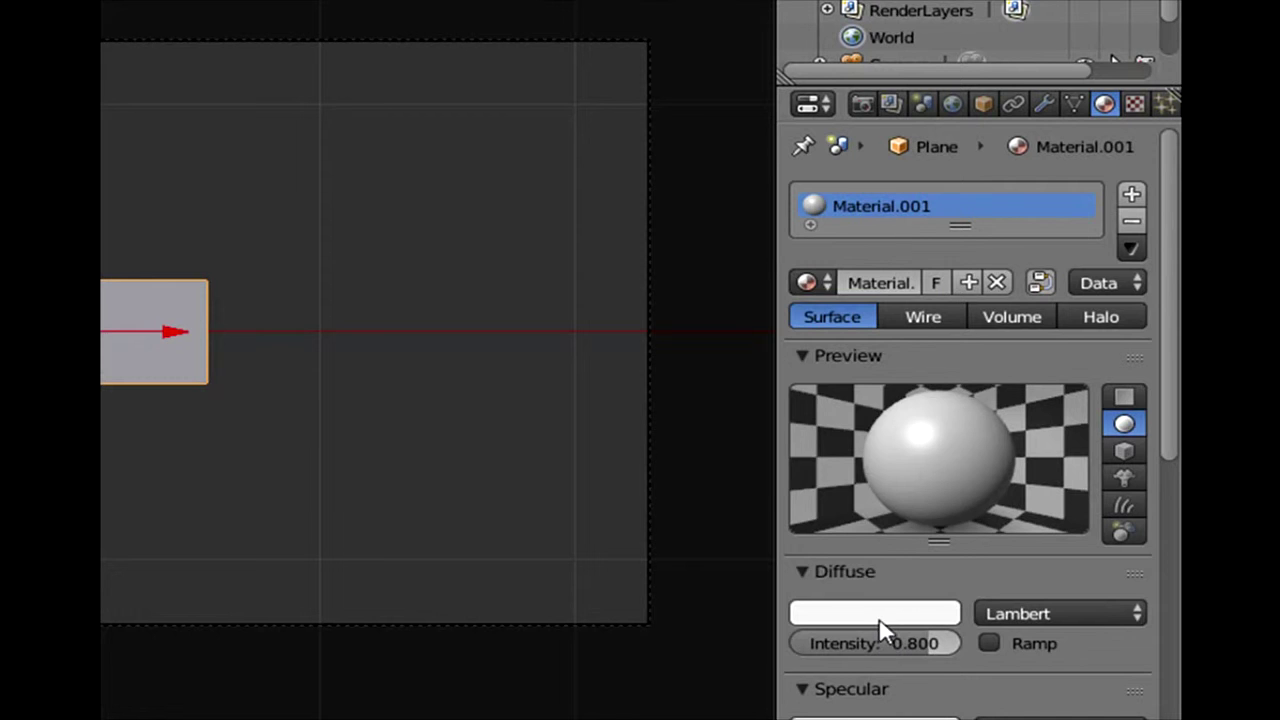
left_click(878, 613)
mouse_move(790, 370)
left_mouse_down()
mouse_move(789, 357)
mouse_move(713, 410)
left_mouse_up()
left_click(1025, 465)
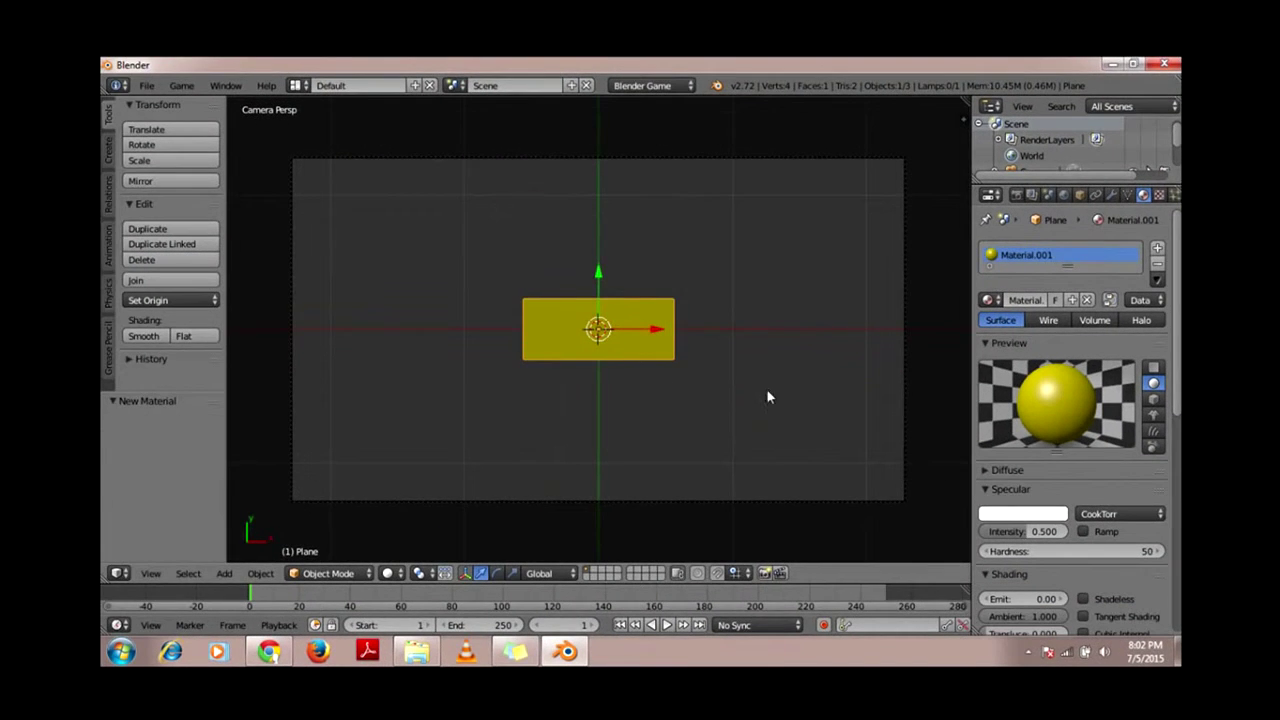
key("a")
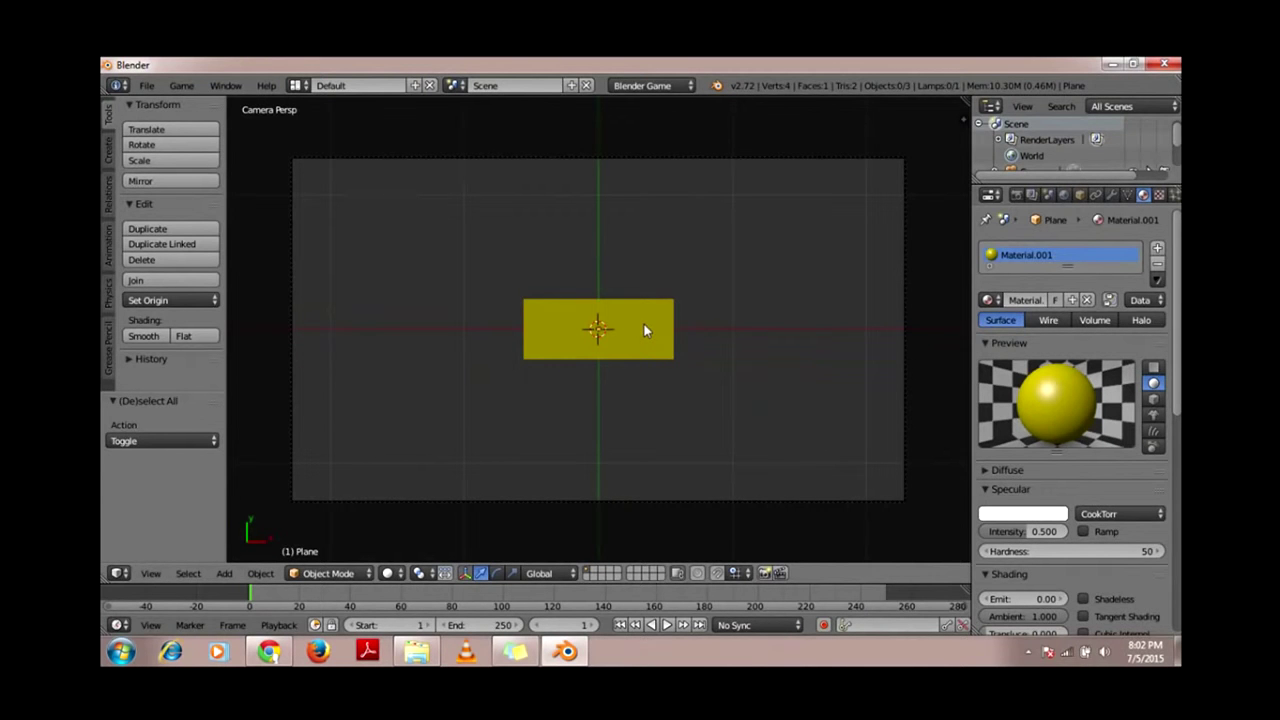
right_click(646, 317)
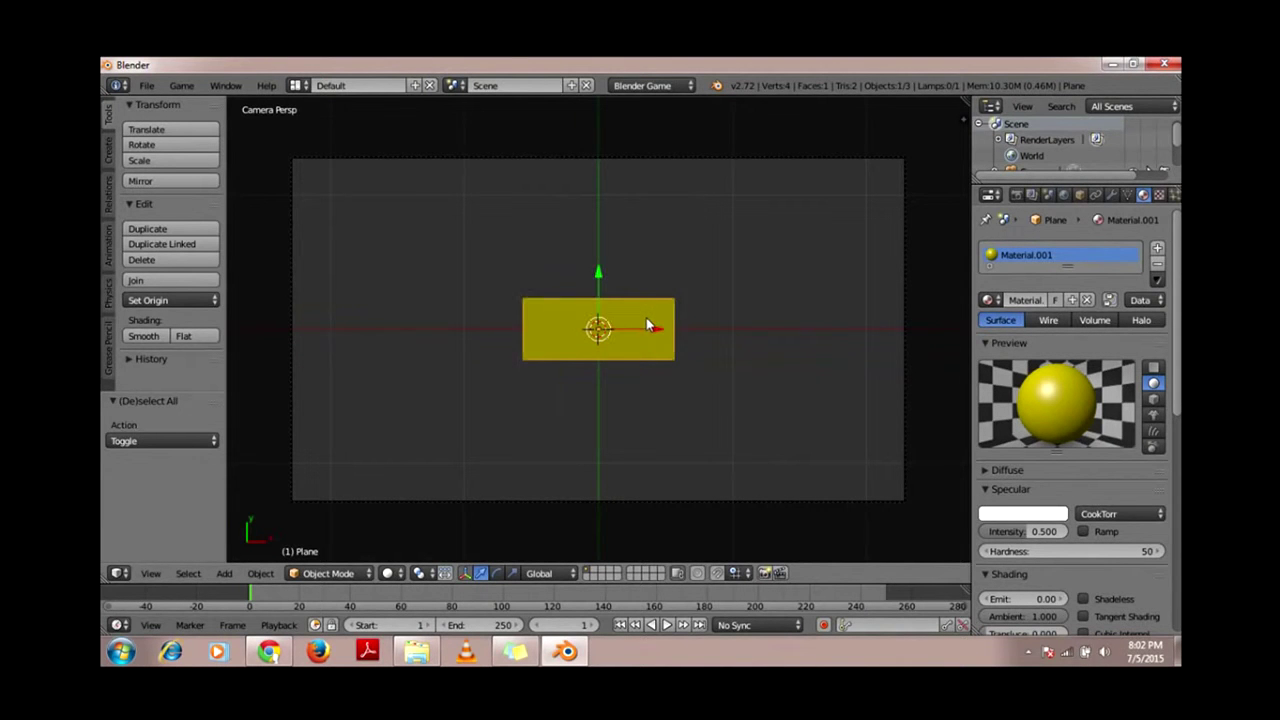
Step: Look at an empty layer, cancel the Add Mesh menu, and bring the yellow plane back into view
left_click(594, 570)
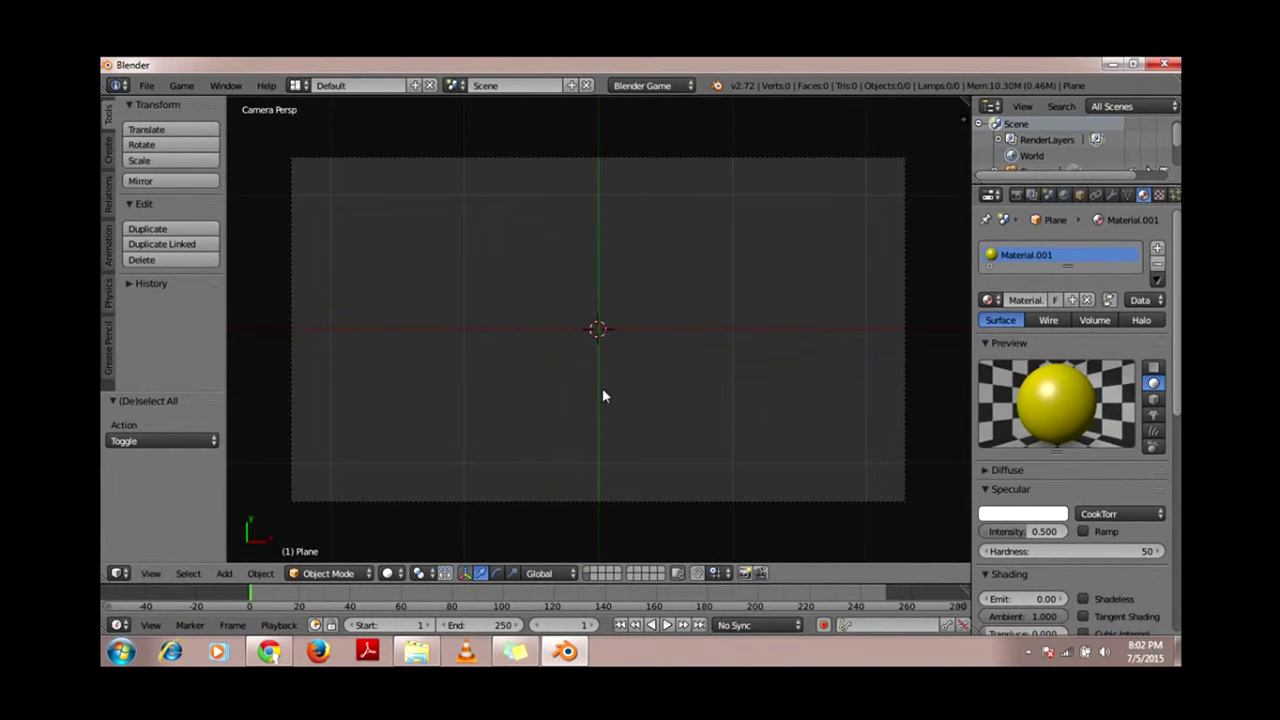
left_click(226, 573)
mouse_move(260, 555)
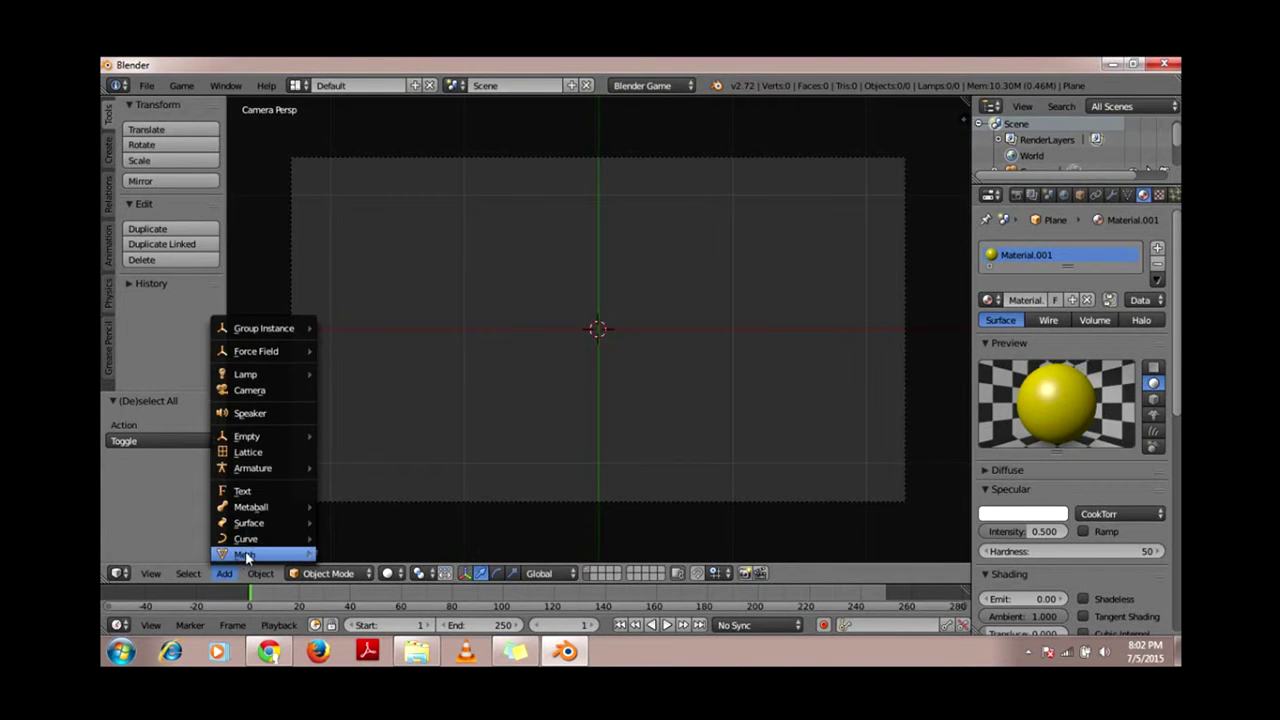
key("Escape")
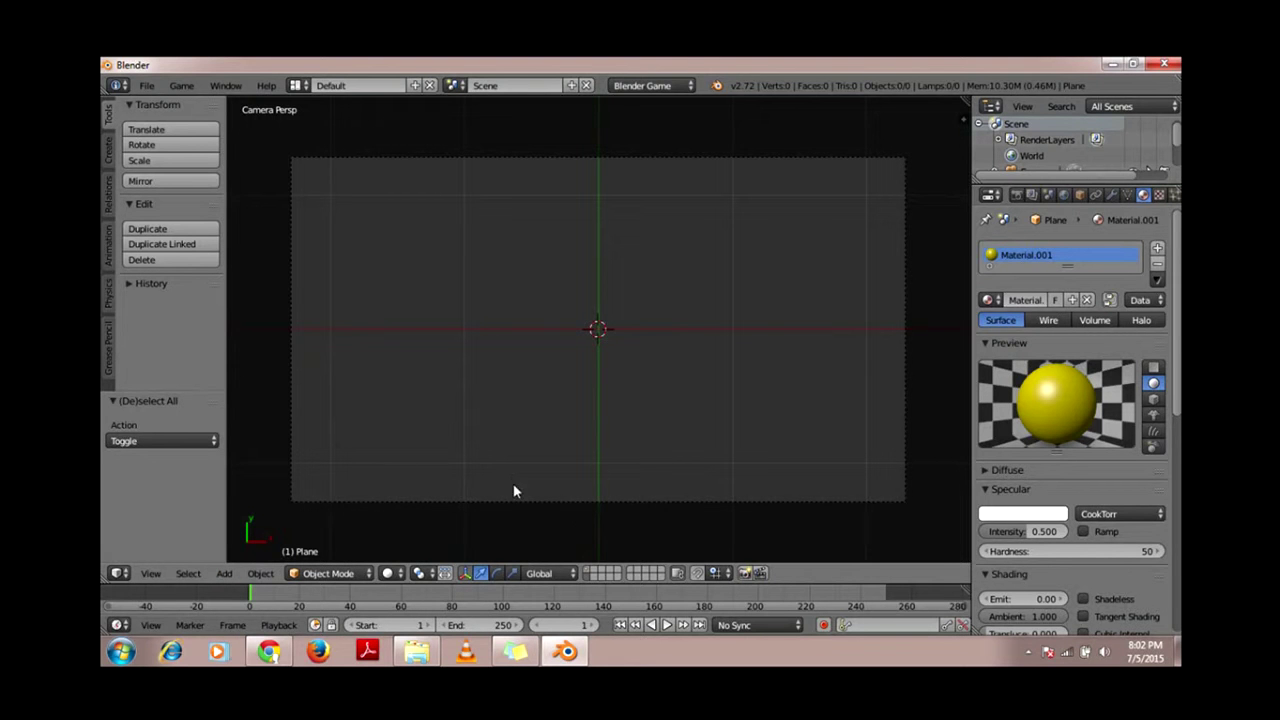
key("a")
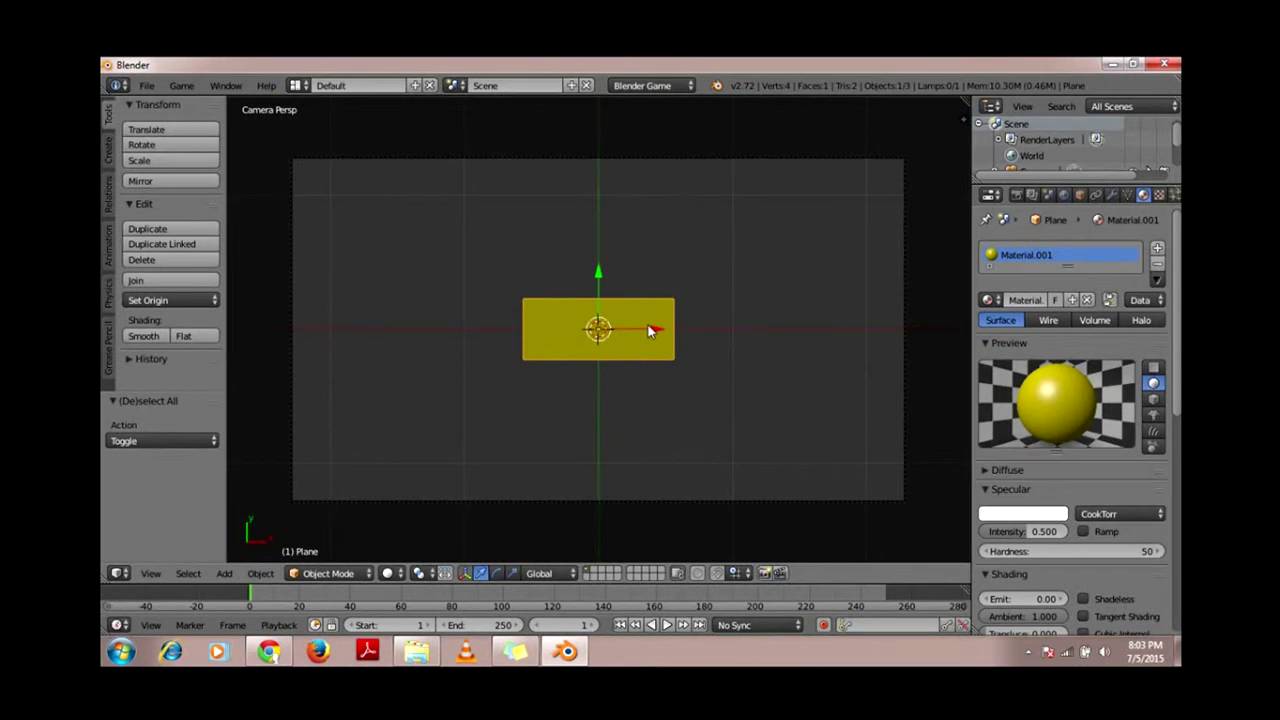
Step: Duplicate the yellow plane below the original, move the copy to its own layer and show it
key("shift+d")
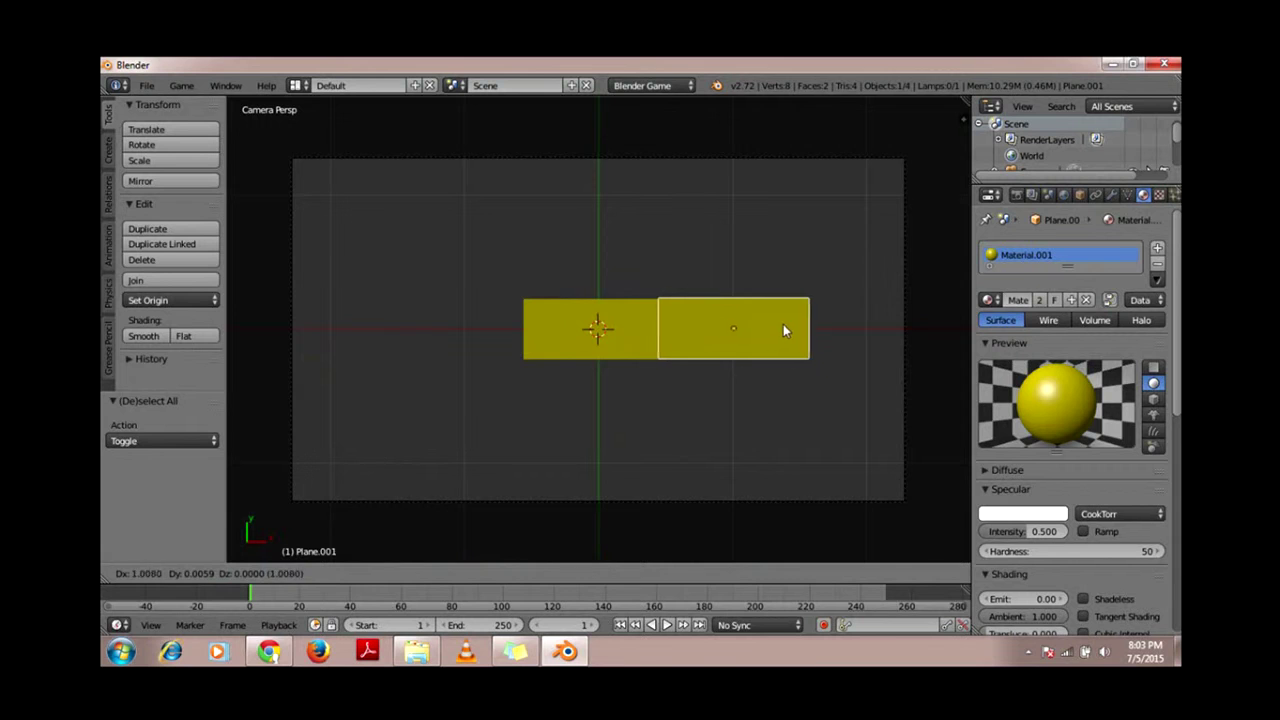
key("y")
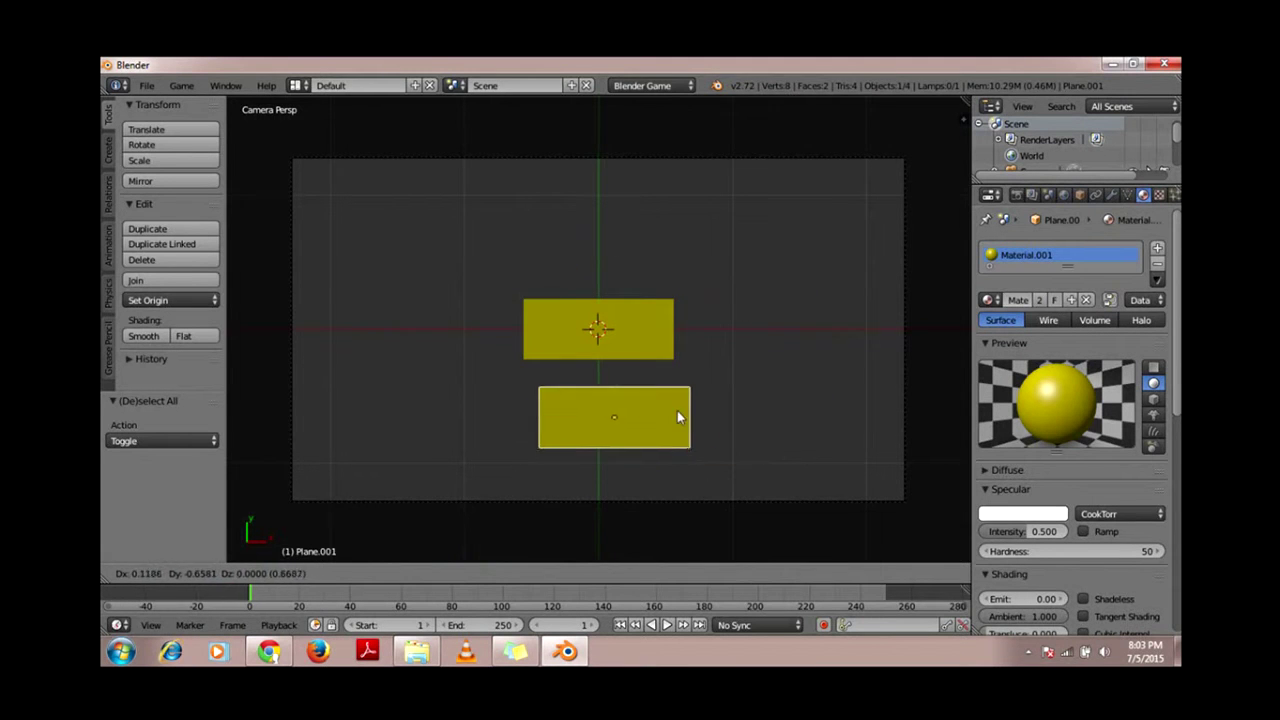
left_click(653, 420)
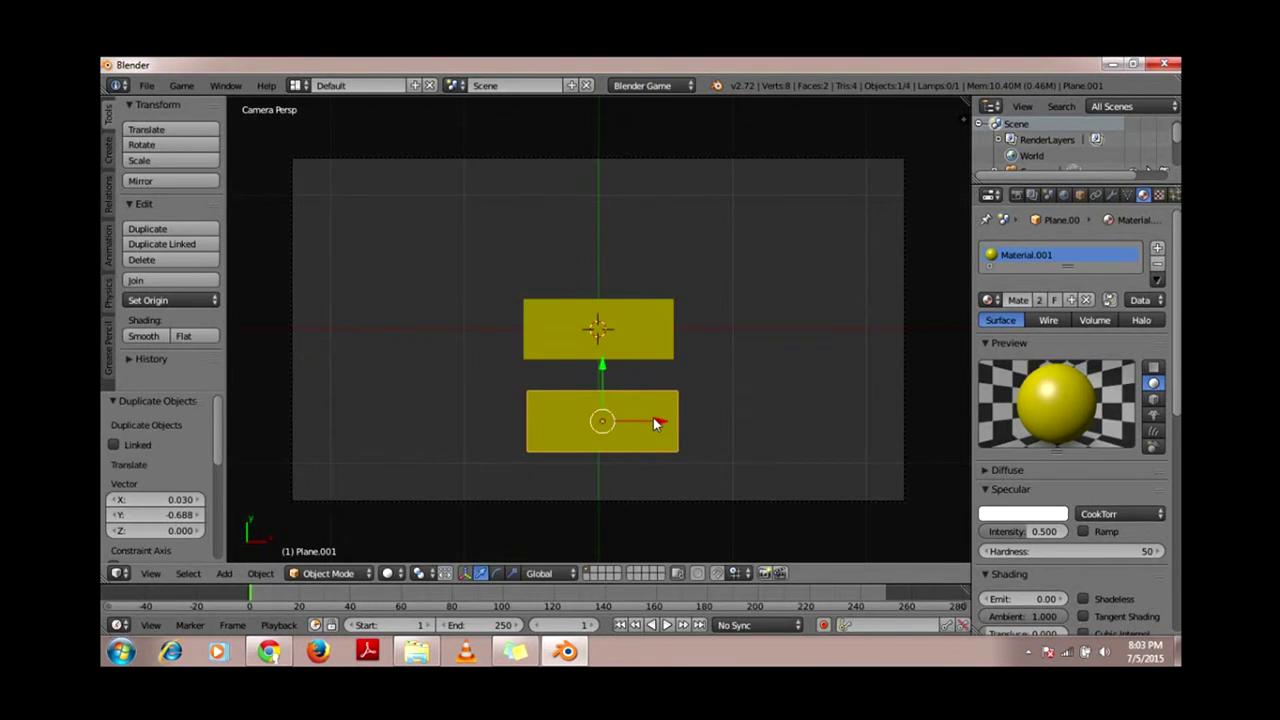
key("m")
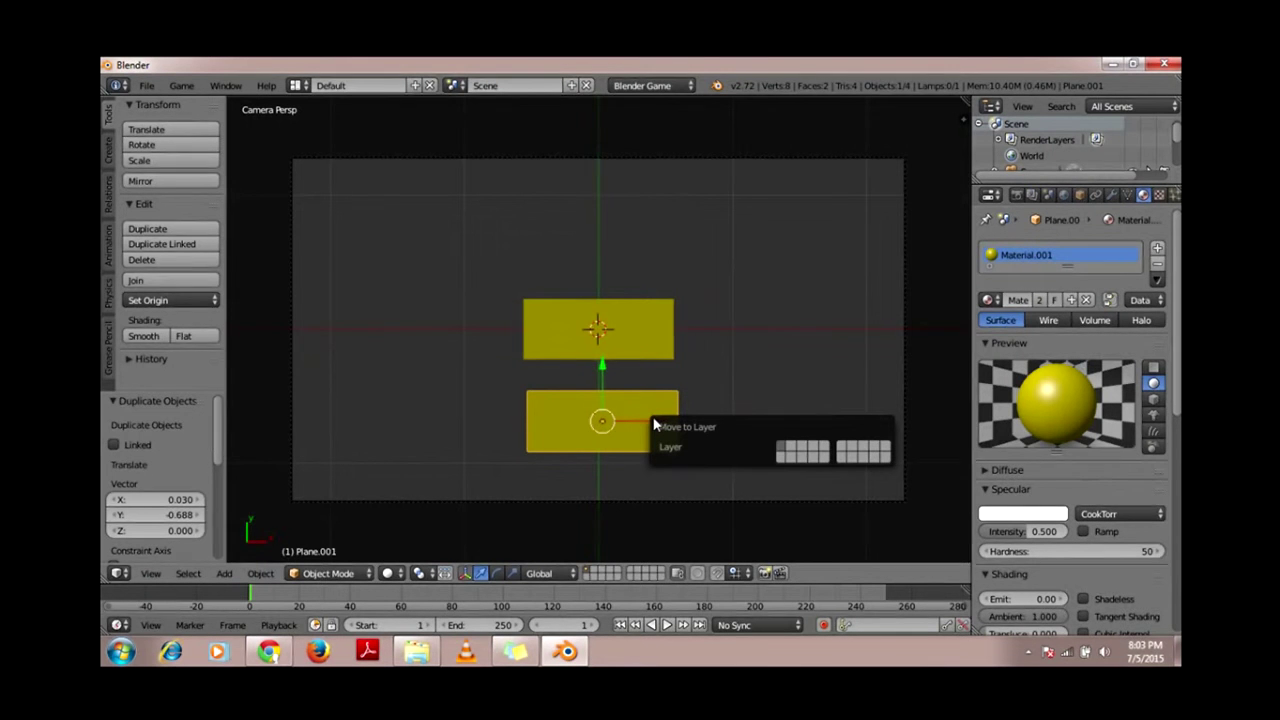
left_click(780, 457)
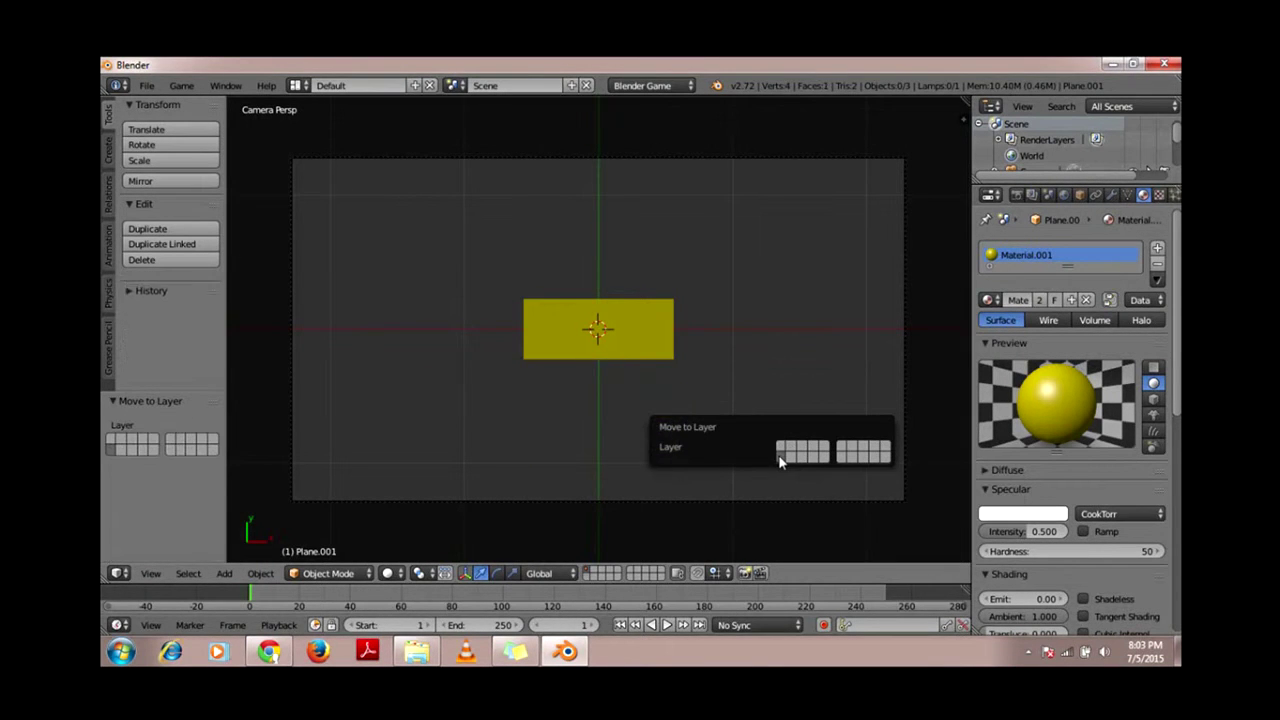
left_click(589, 577)
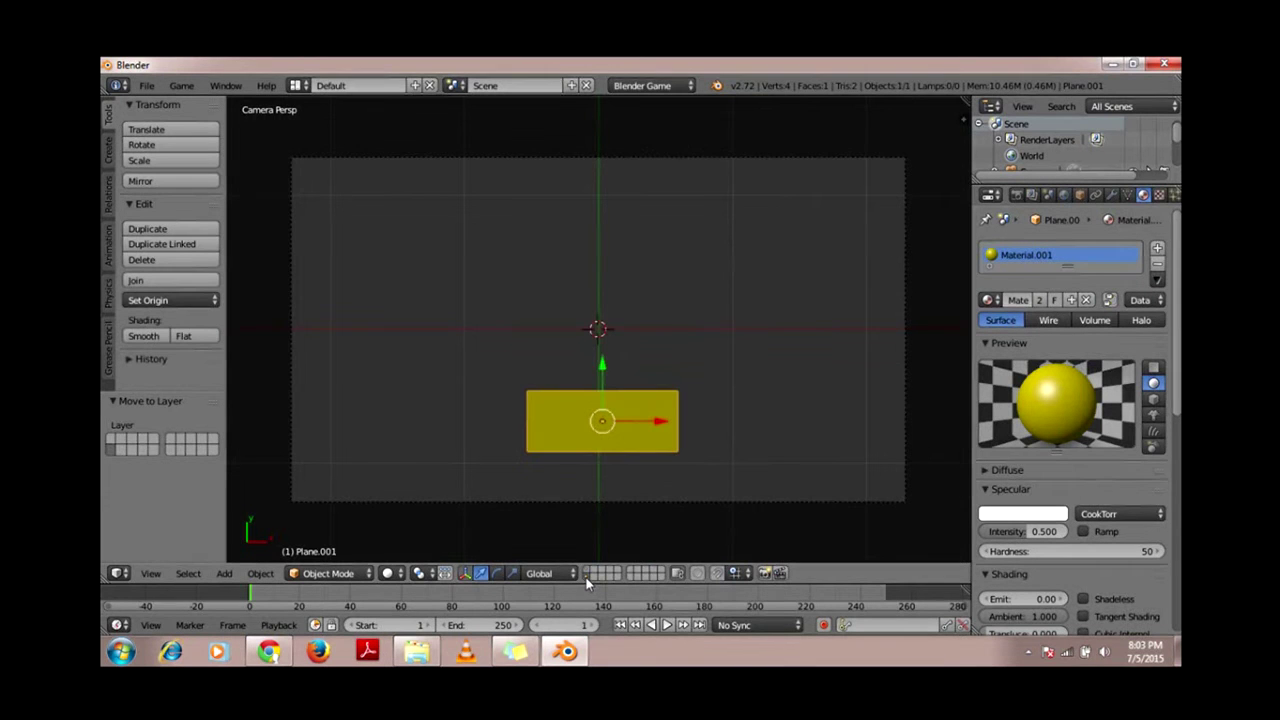
Step: Raise the plane above centre, shift it left, and place a duplicate to its right
left_click_drag(601, 370, 603, 224)
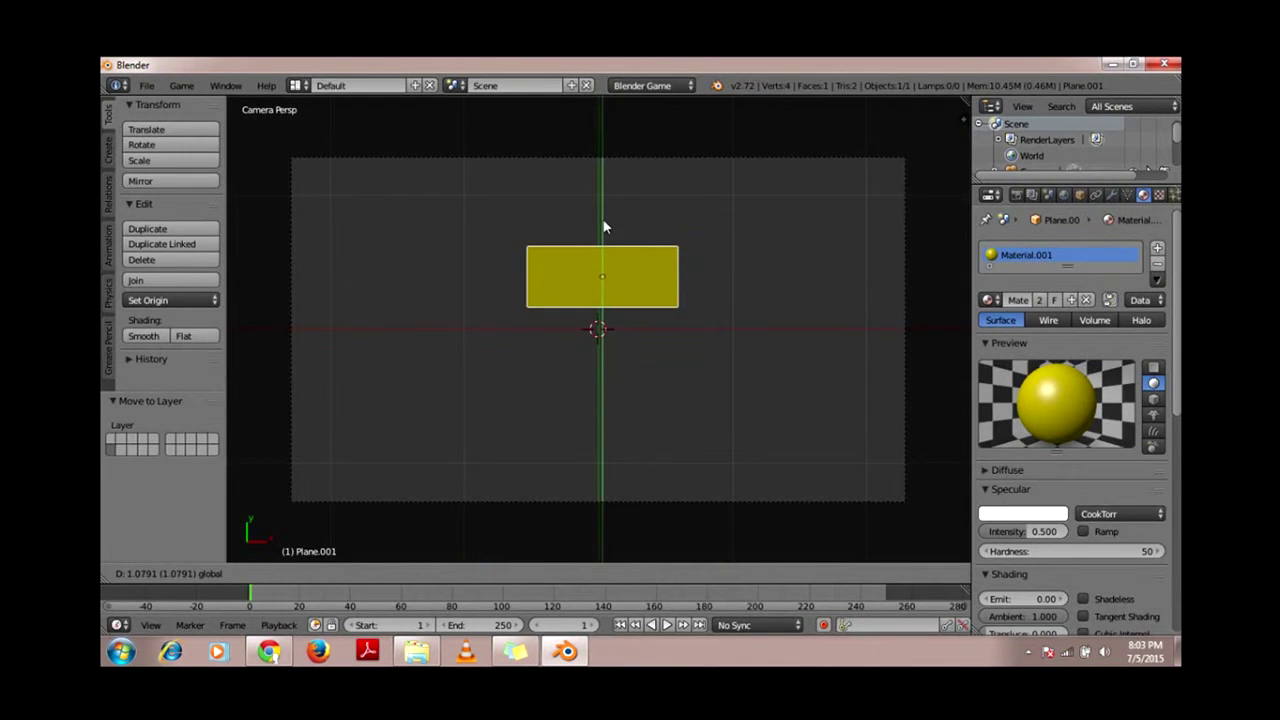
left_click_drag(656, 279, 521, 315)
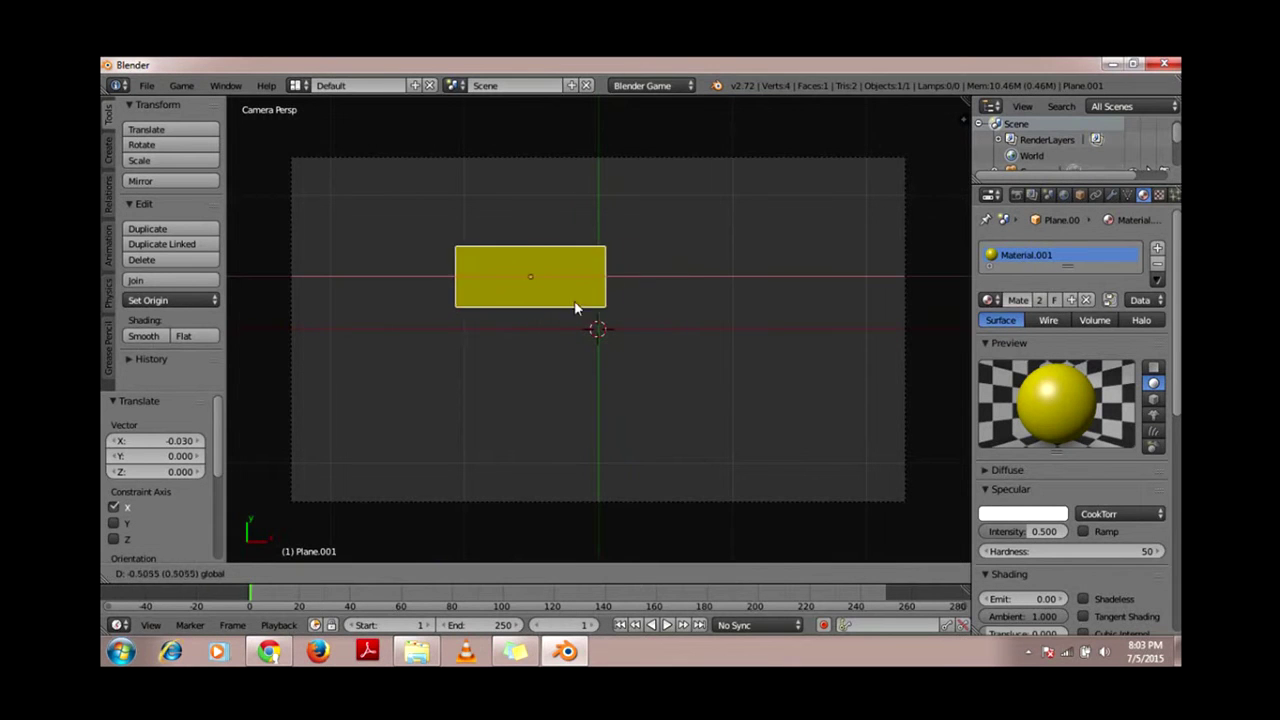
key("shift+d")
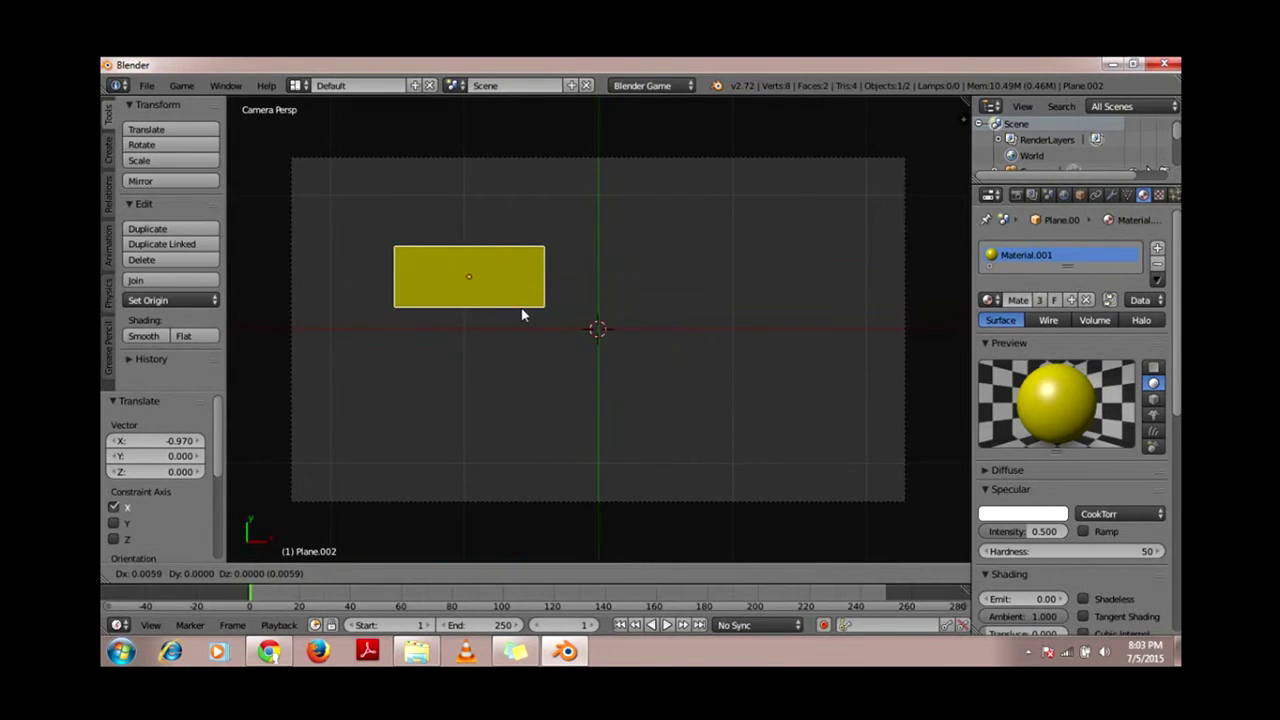
left_click(722, 340)
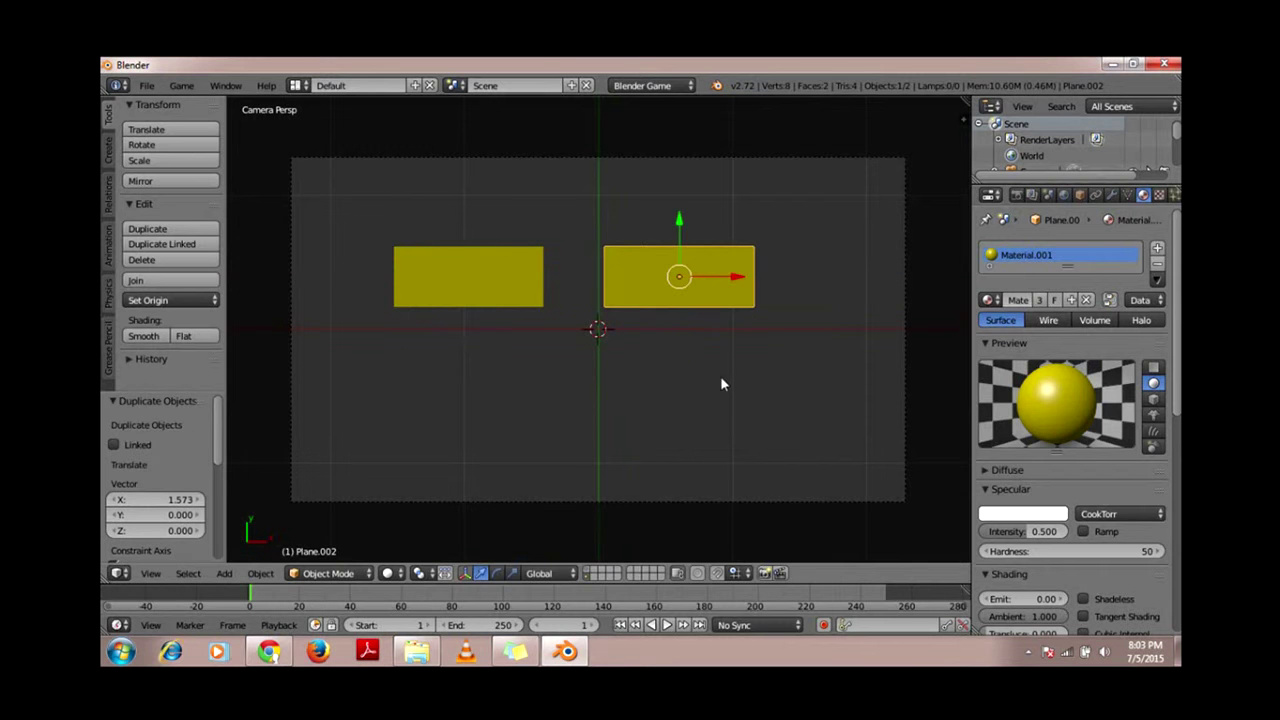
Step: Replace the right plane's shared yellow material with a new red Material.002, then start moving it along X
left_click(1157, 263)
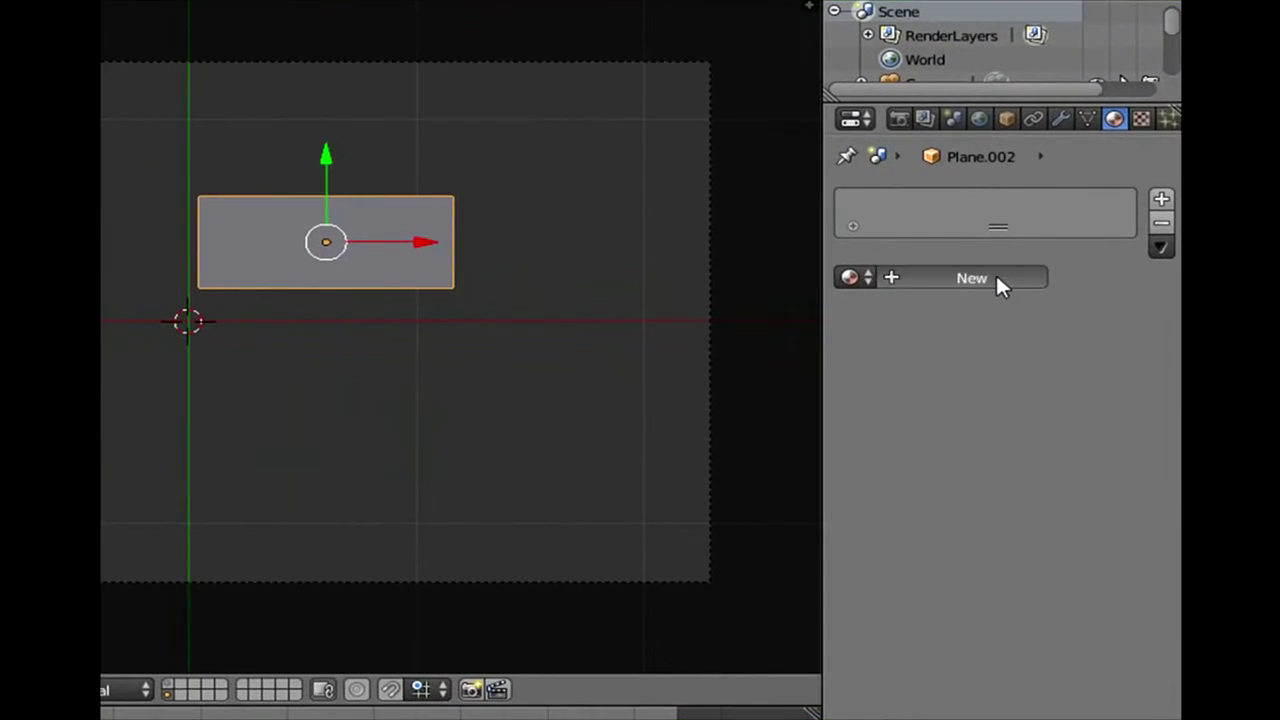
left_click(997, 280)
left_click(848, 534)
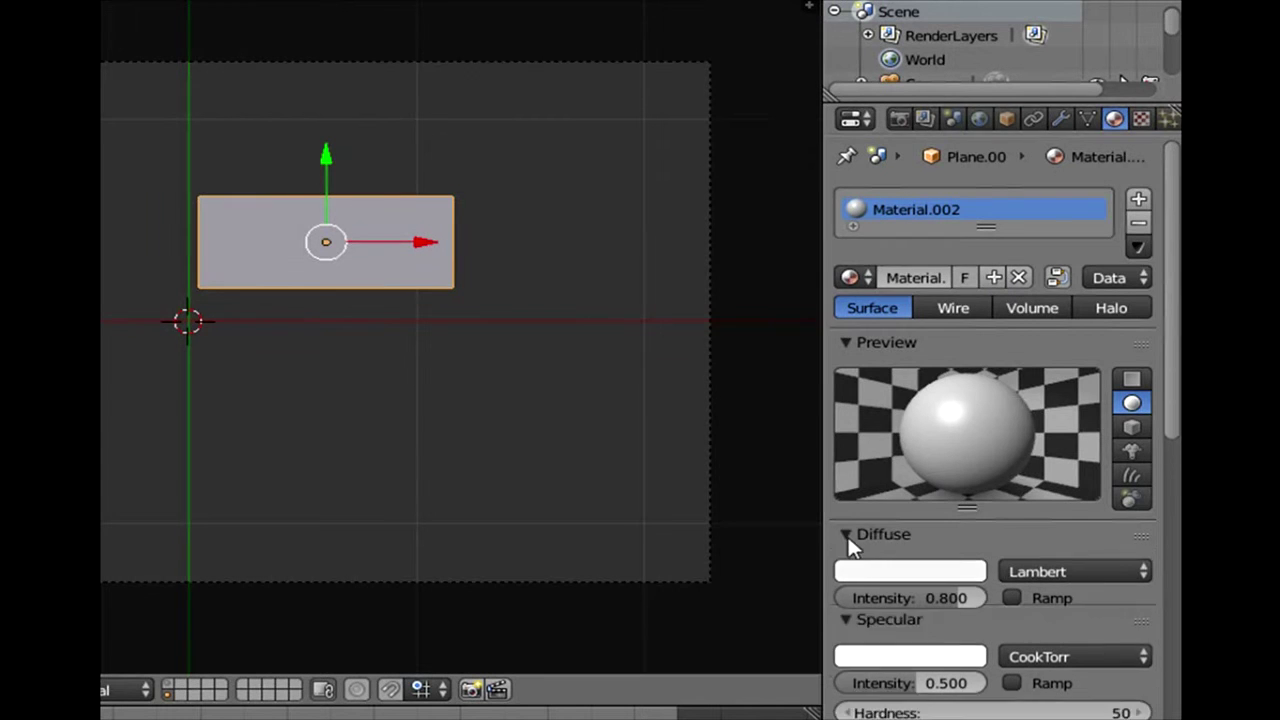
left_click(882, 572)
left_click_drag(848, 340, 856, 427)
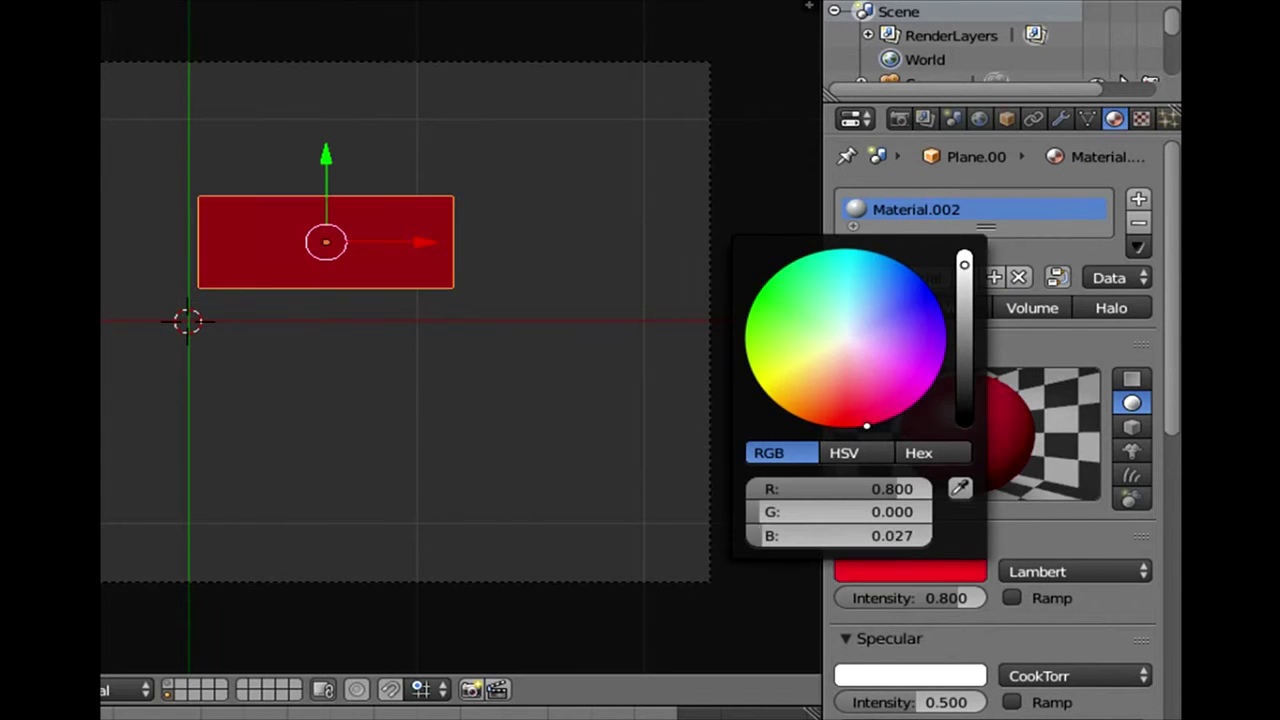
left_click(441, 370)
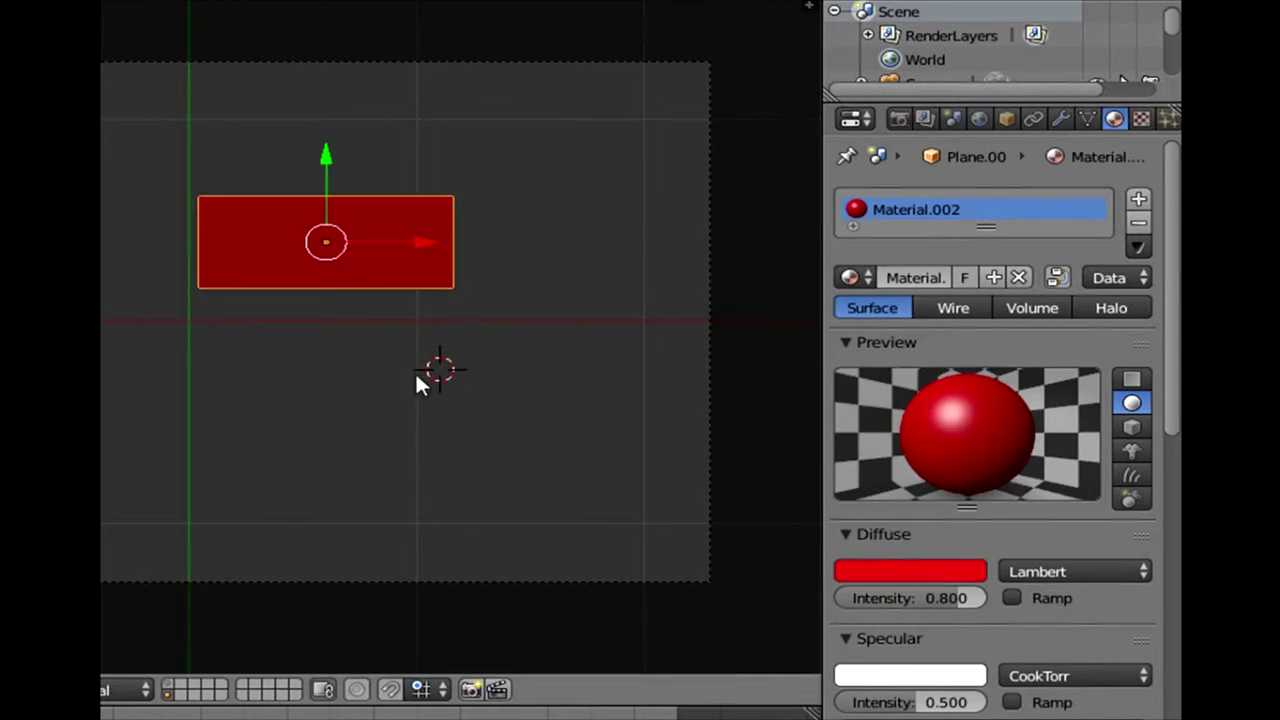
key("g")
key("x")
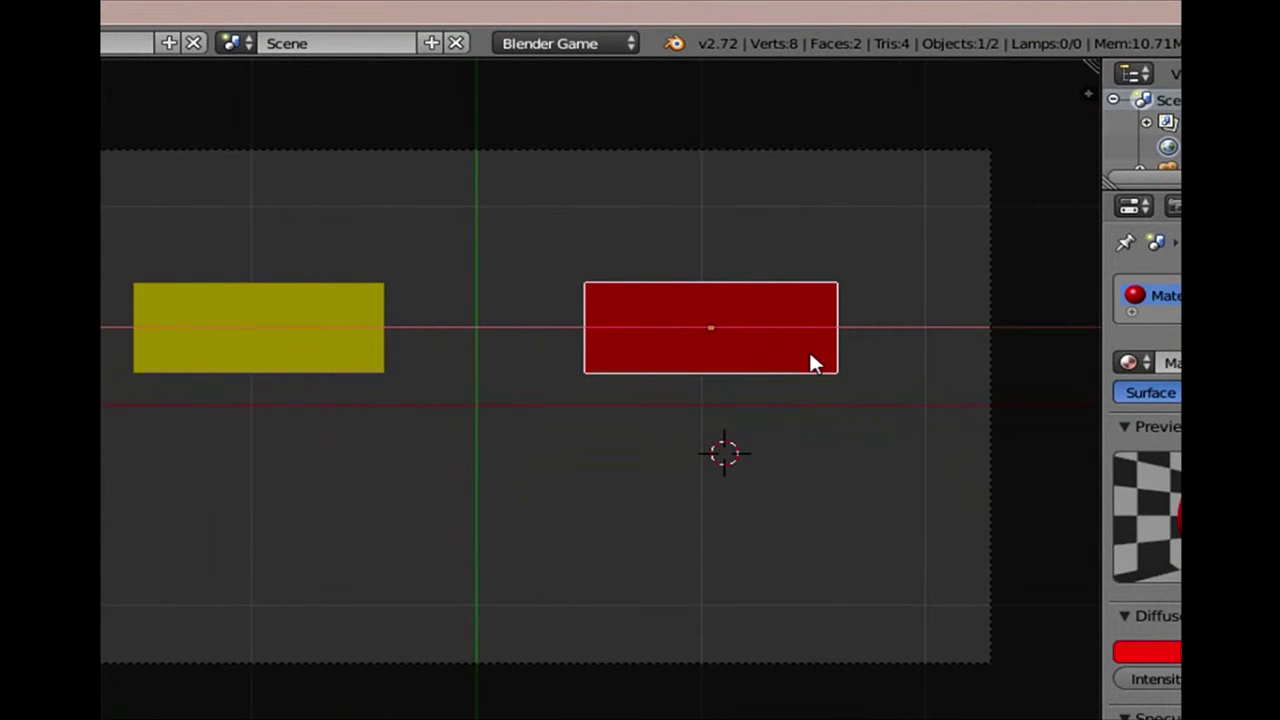
left_click(806, 355)
right_click(274, 303)
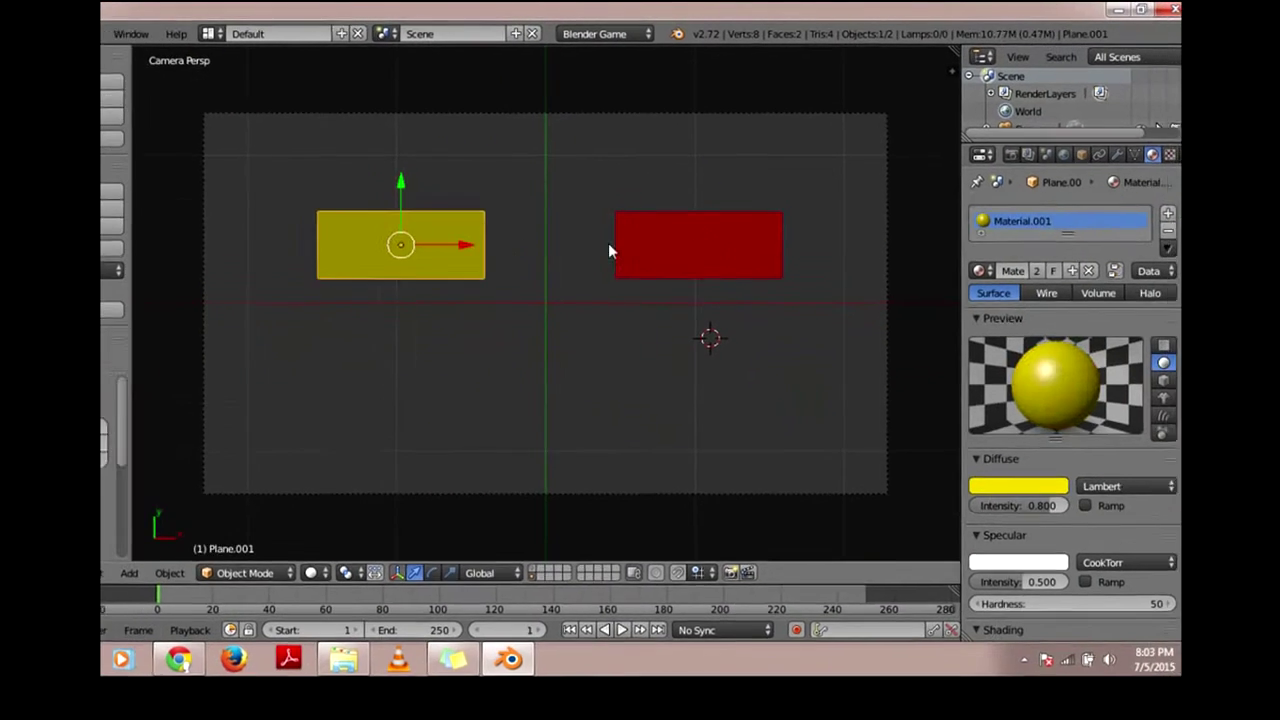
right_click(612, 251)
right_click(456, 253)
right_click(713, 255)
right_click(420, 268)
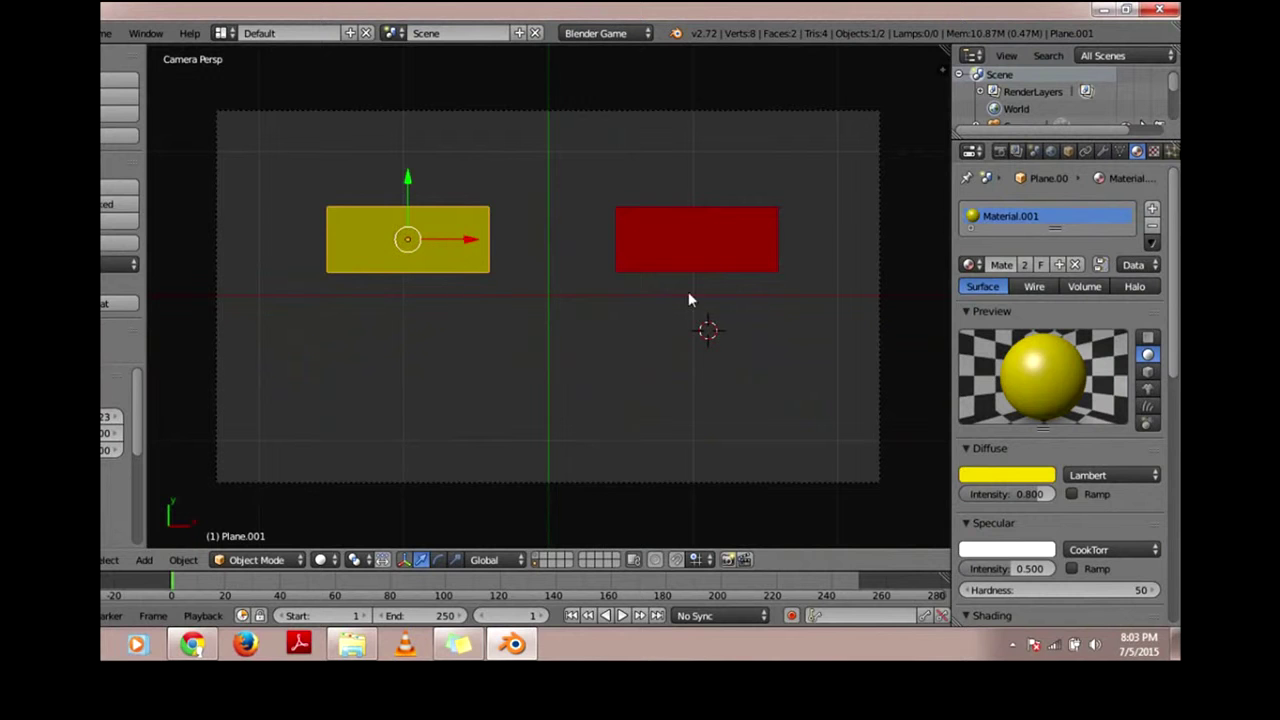
right_click(728, 252)
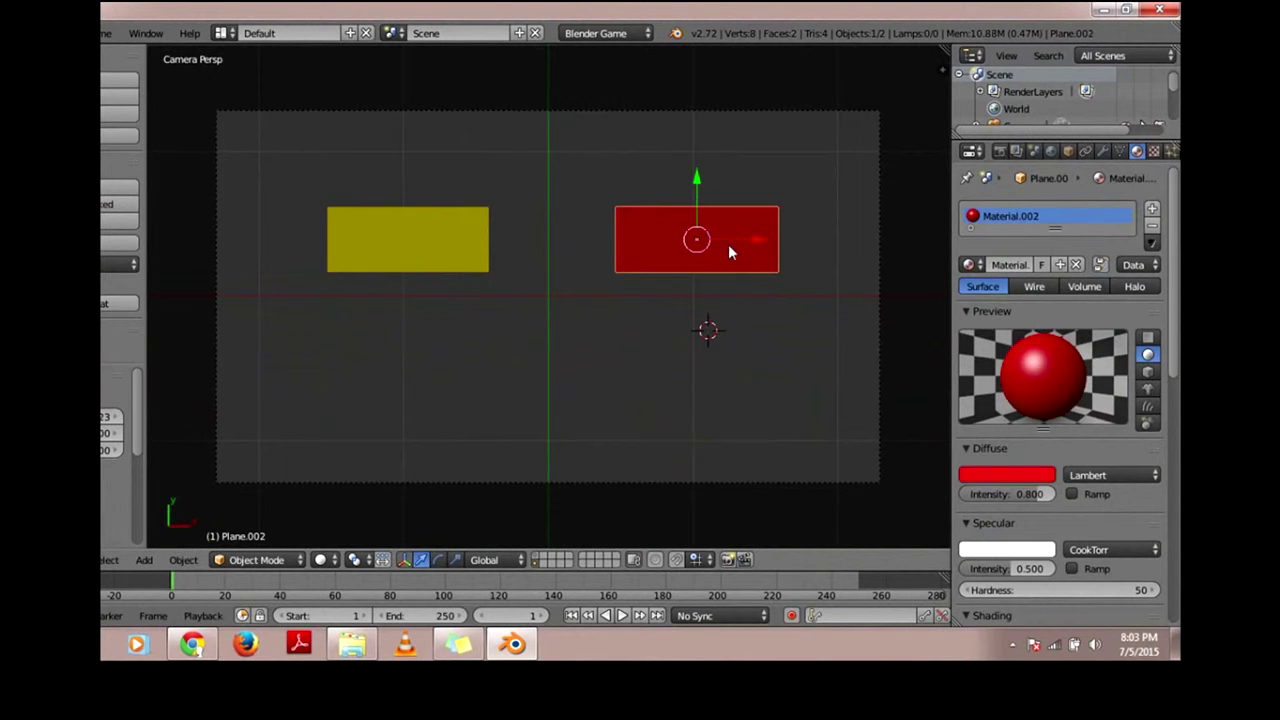
right_click(420, 232)
right_click(671, 226)
right_click(410, 255)
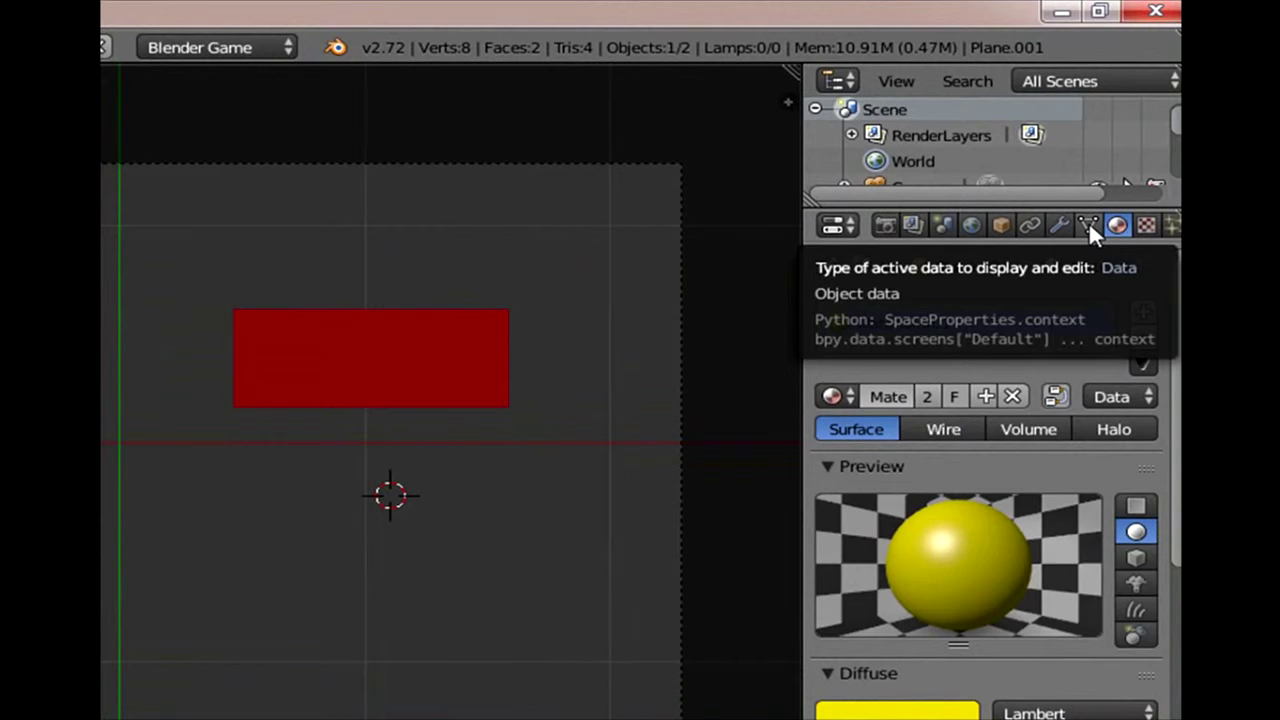
Step: Rename the yellow plane's mesh data to 'off'
left_click(1088, 224)
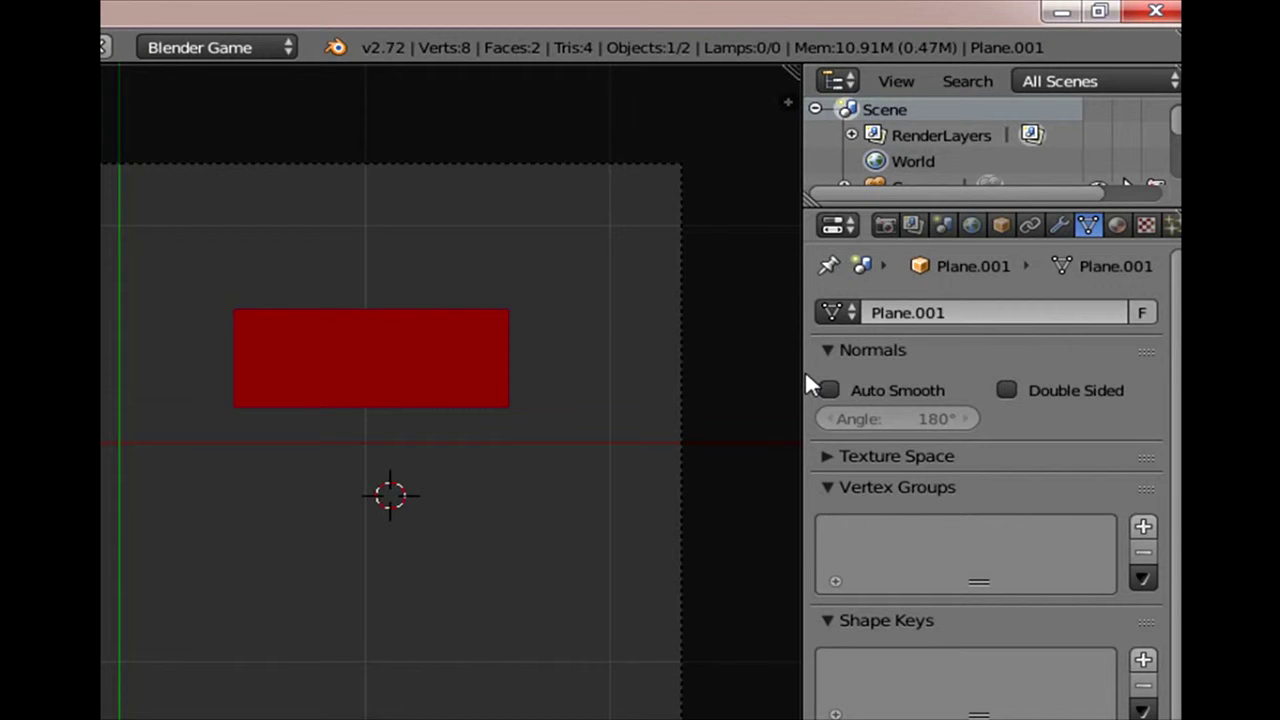
left_click_drag(804, 372, 768, 373)
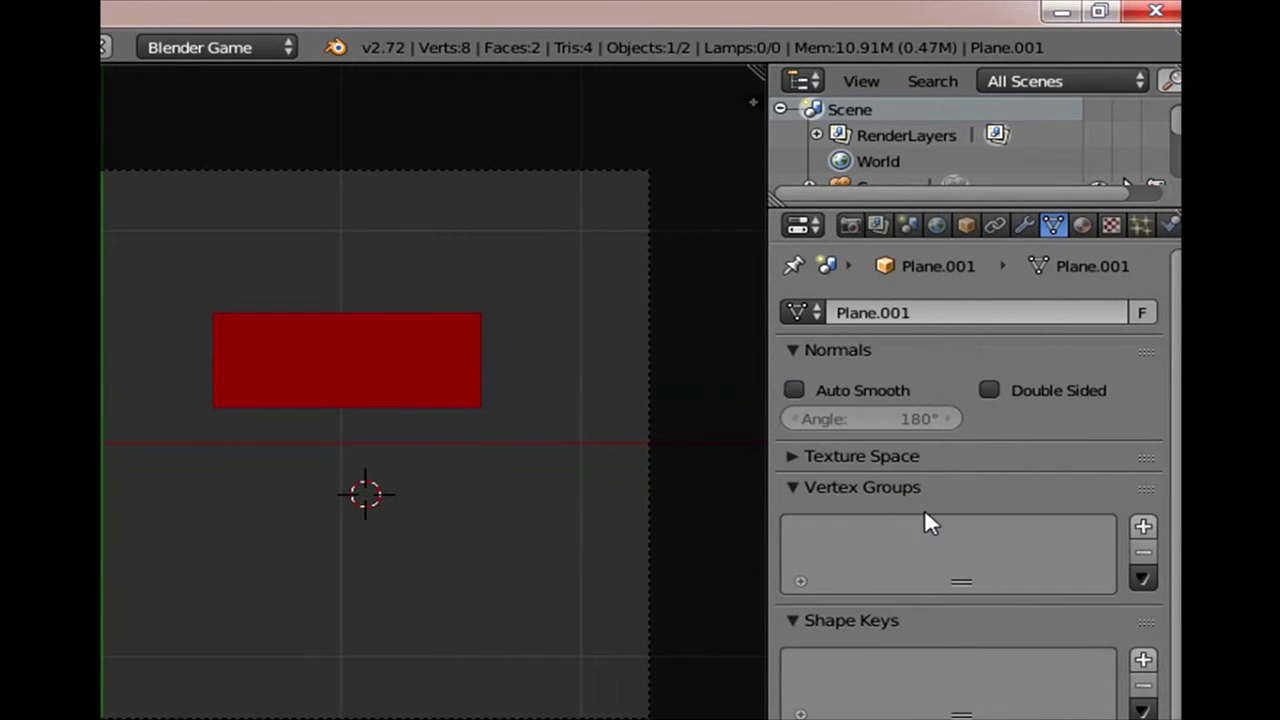
scroll(909, 476, "down", 2)
scroll(1005, 385, "up", 2)
left_click(938, 314)
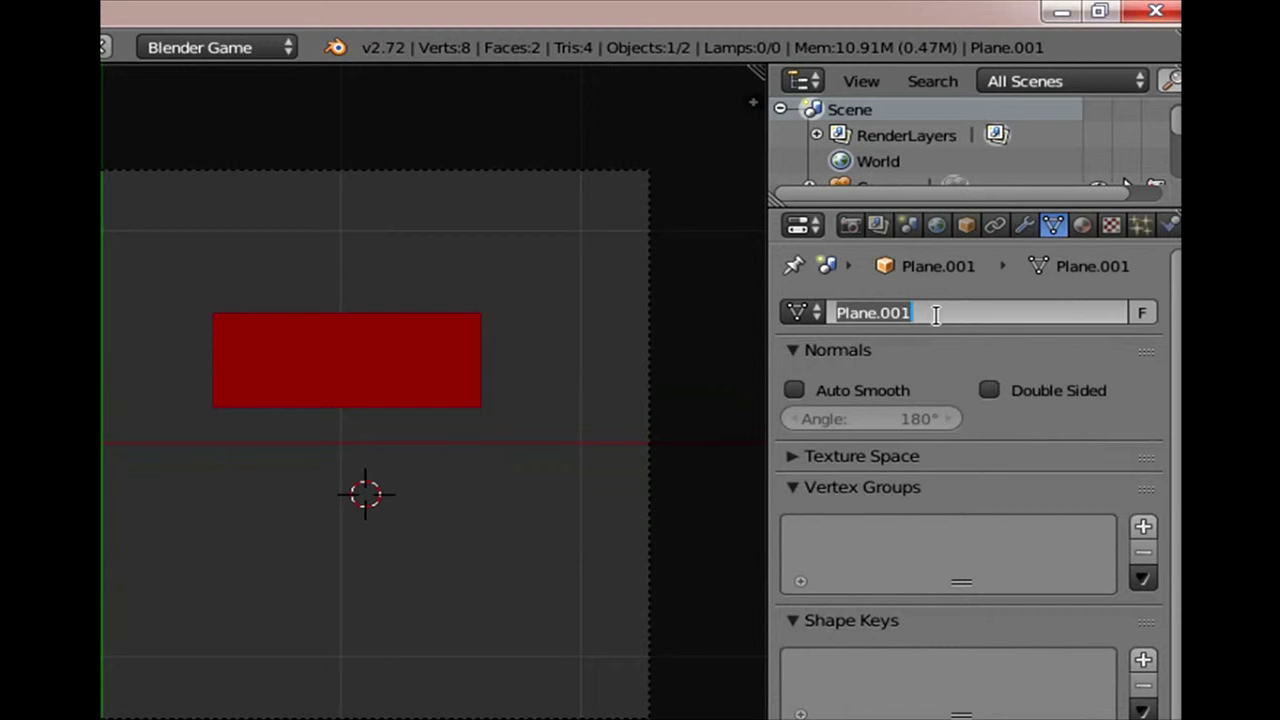
type("off")
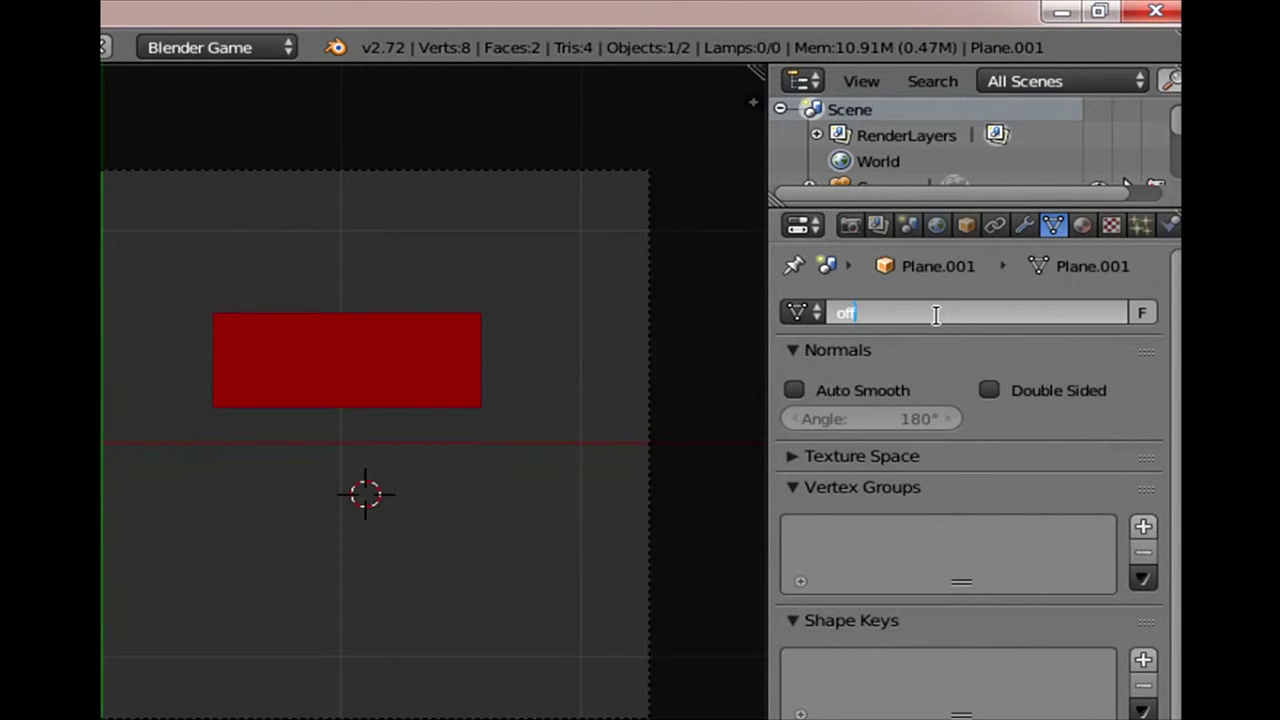
key("Return")
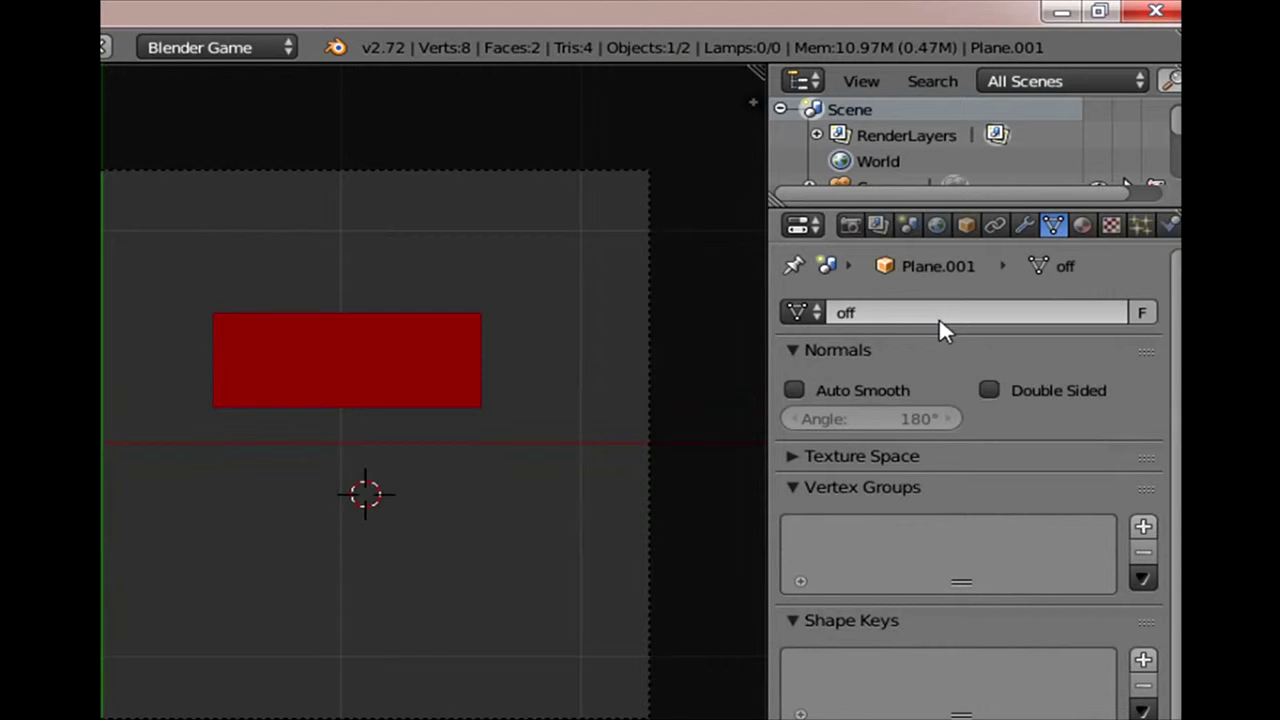
Step: Rename the red plane's mesh data to 'on', then select the centred yellow plane on its layer
right_click(339, 340)
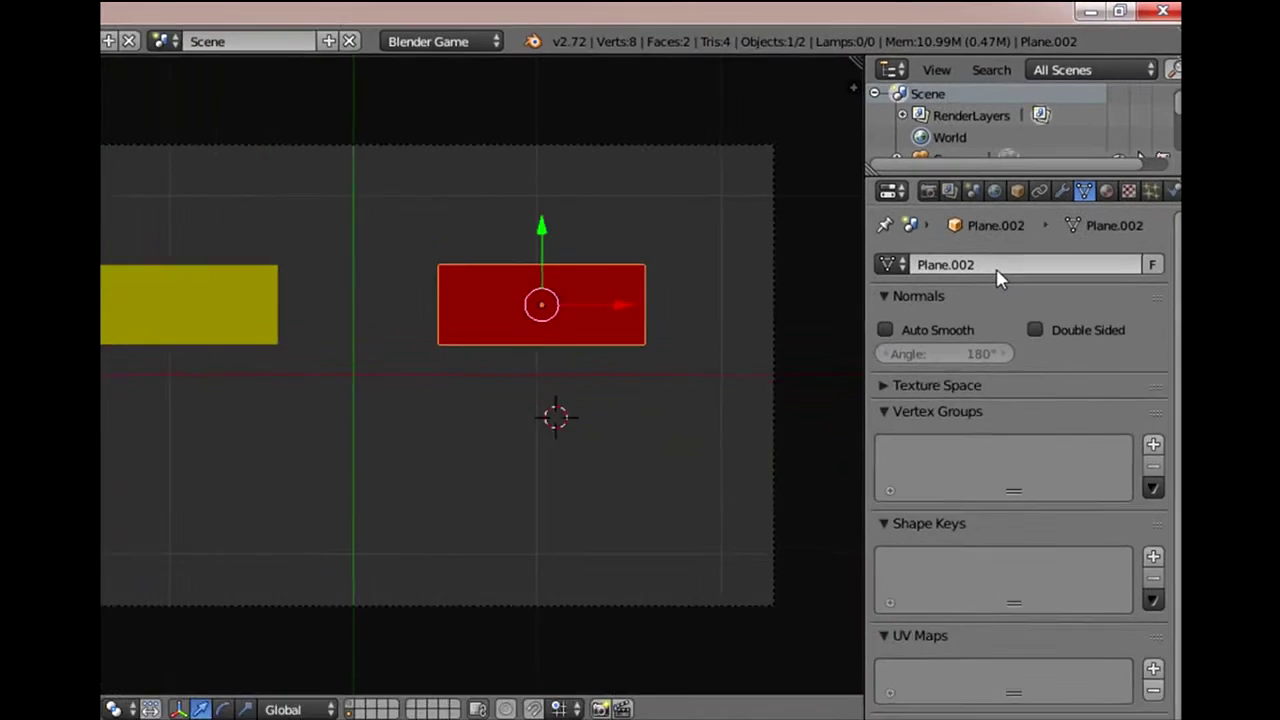
double_click(1012, 250)
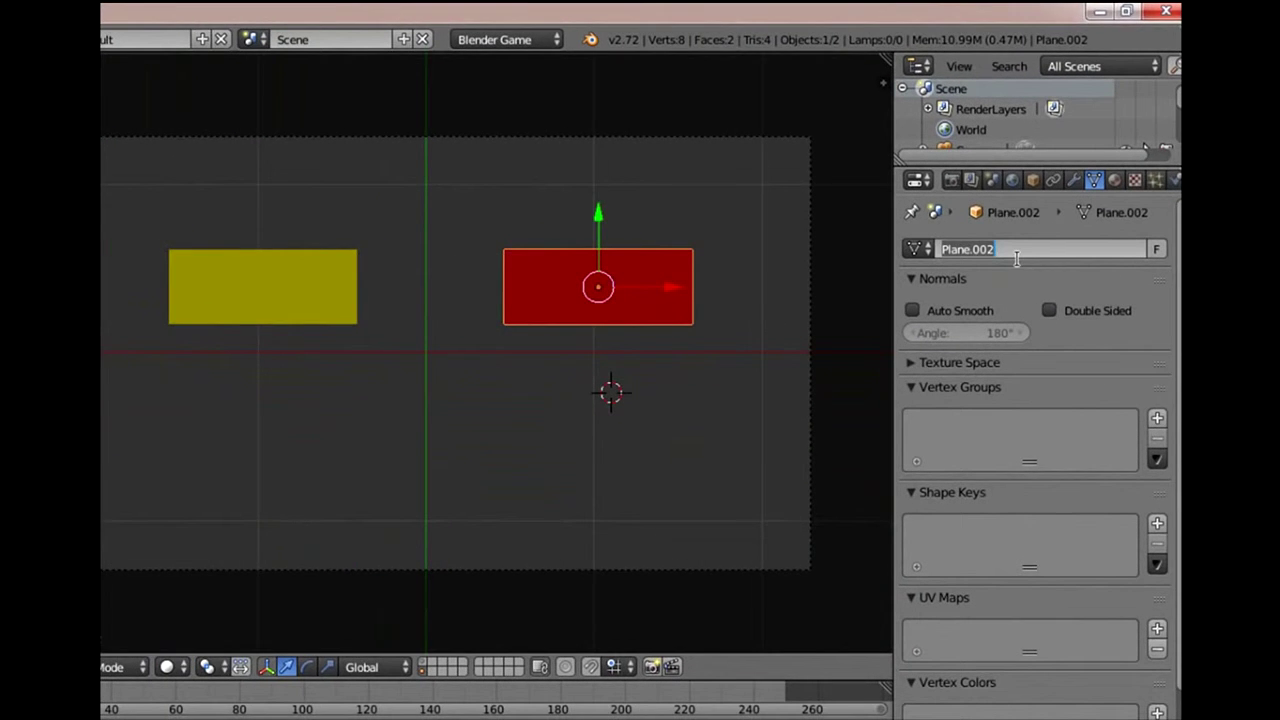
type("c")
key("Return")
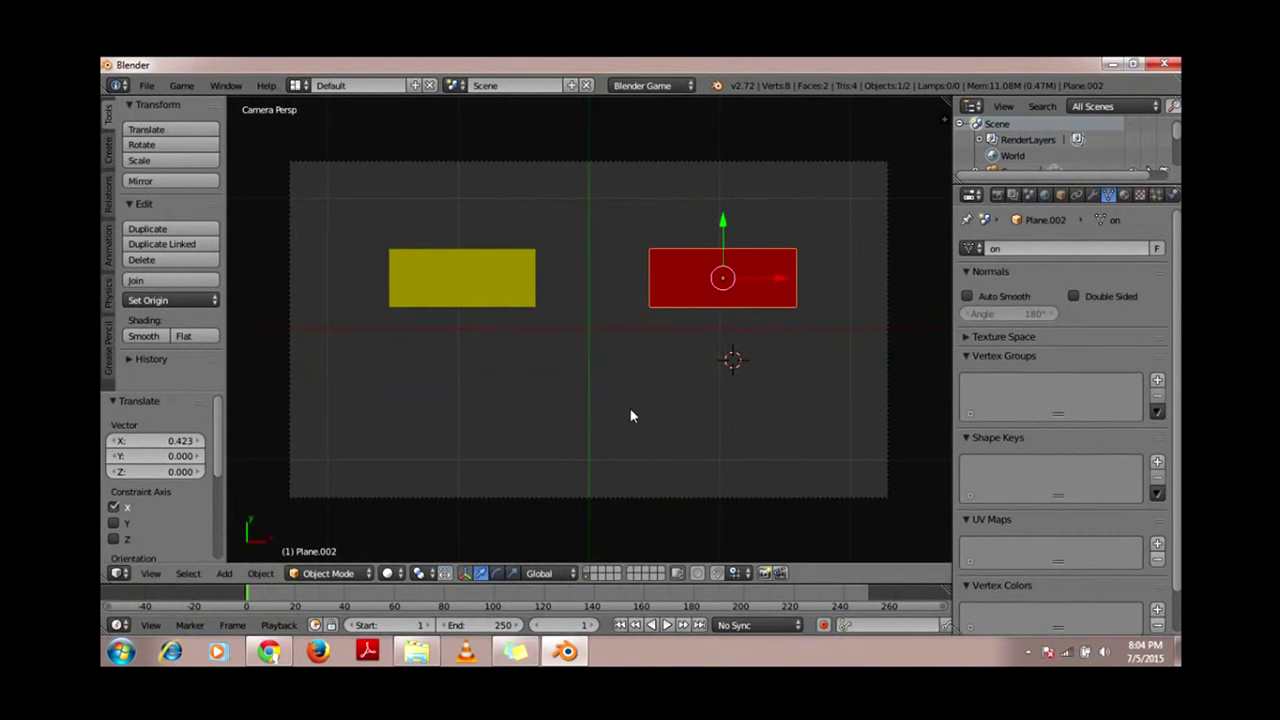
left_click(590, 573)
right_click(628, 310)
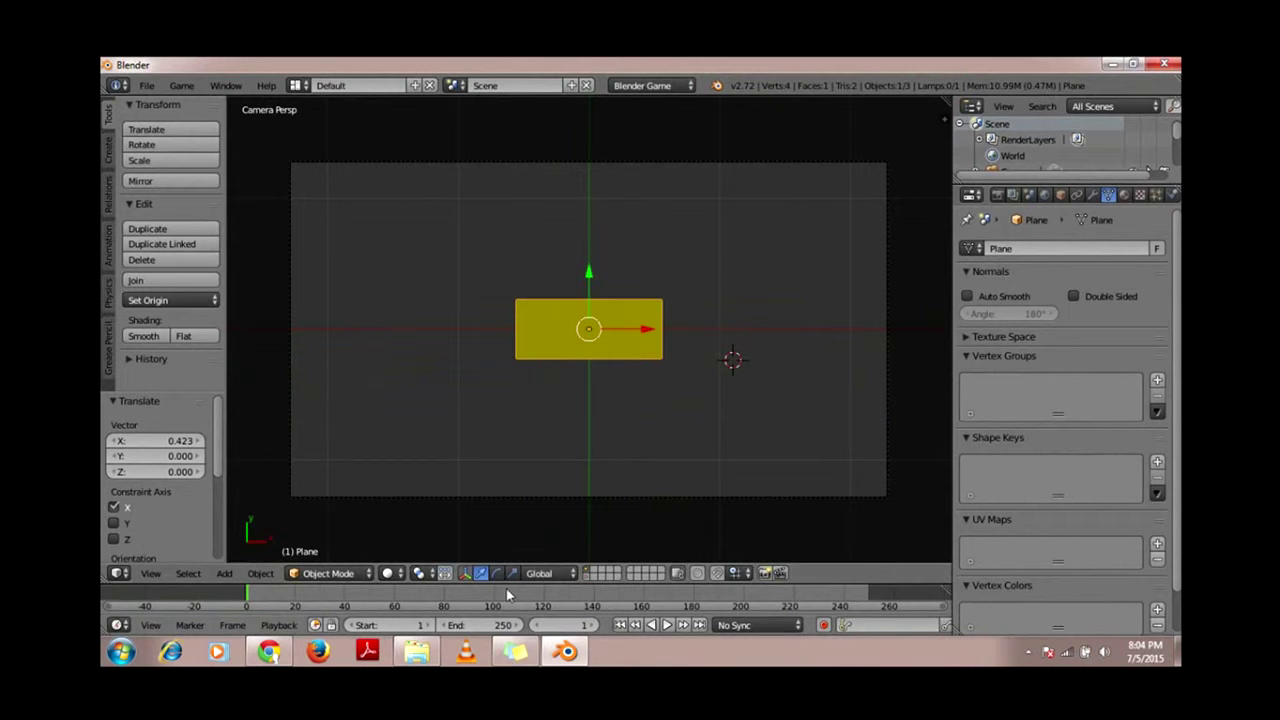
Step: Switch to the Game Logic screen layout and view the 3D scene through the camera
left_click(296, 85)
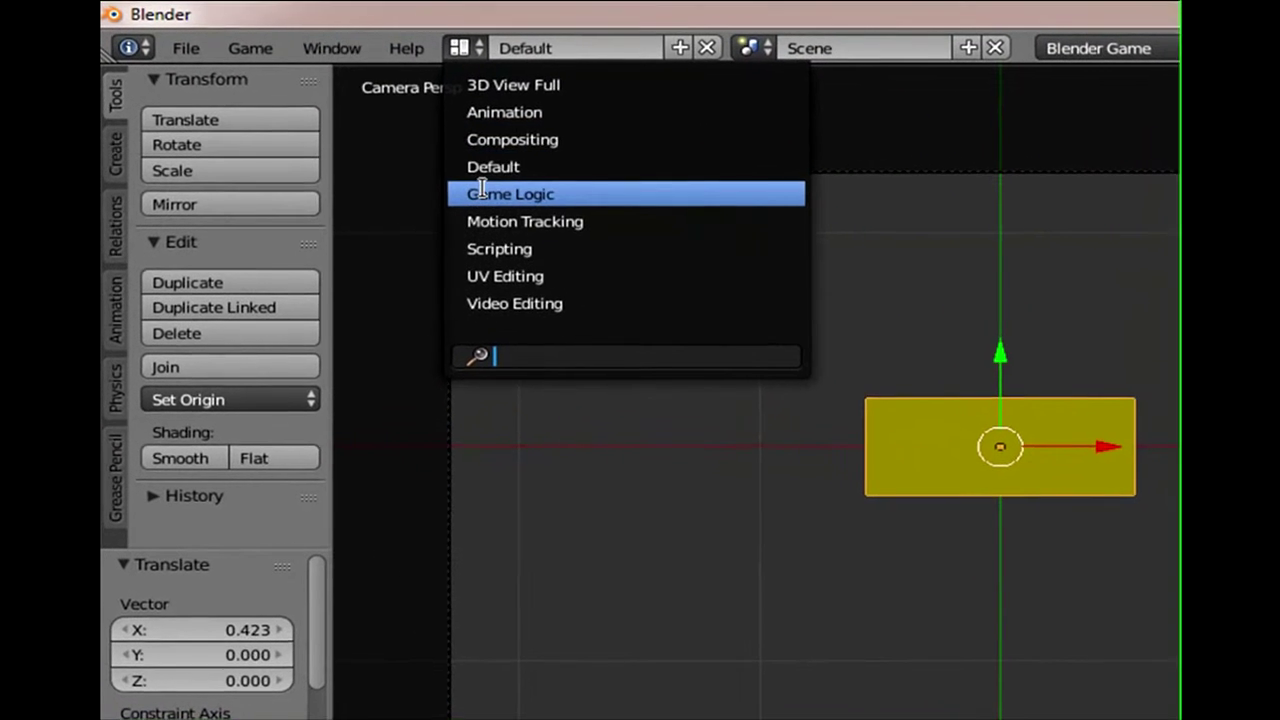
left_click(366, 181)
scroll(930, 295, "up", 2)
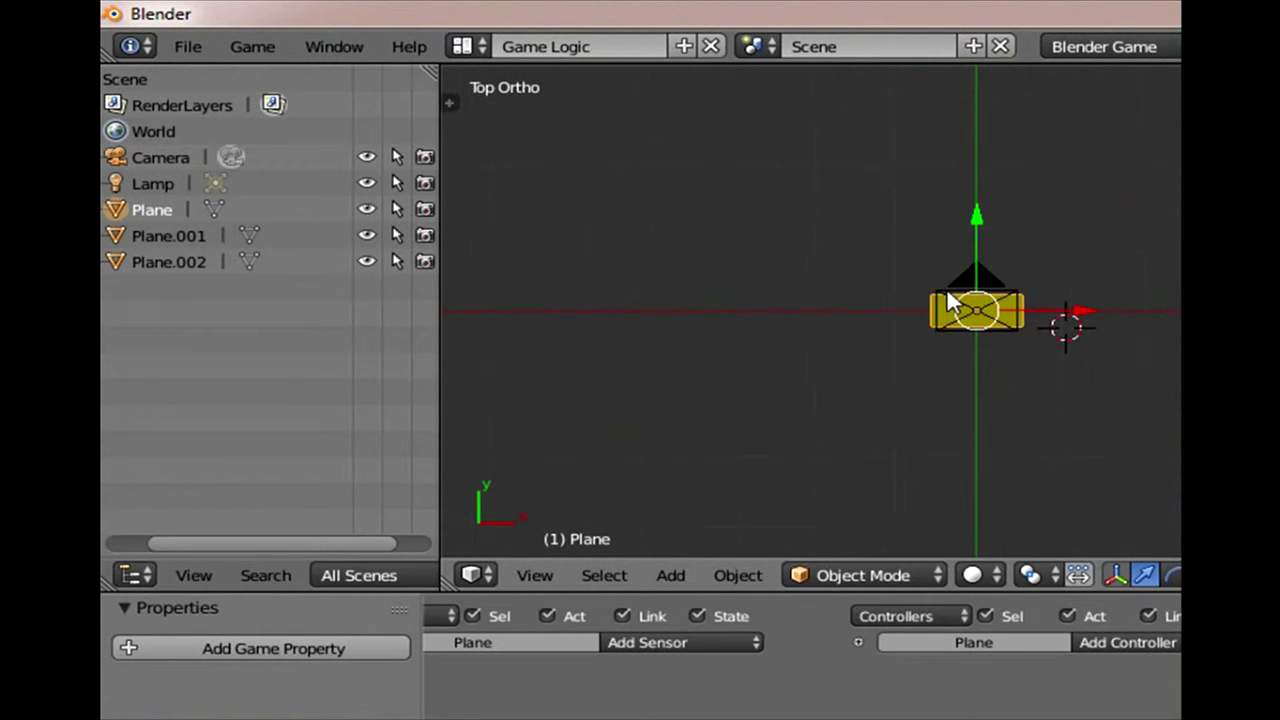
scroll(950, 300, "up", 5)
left_click(530, 577)
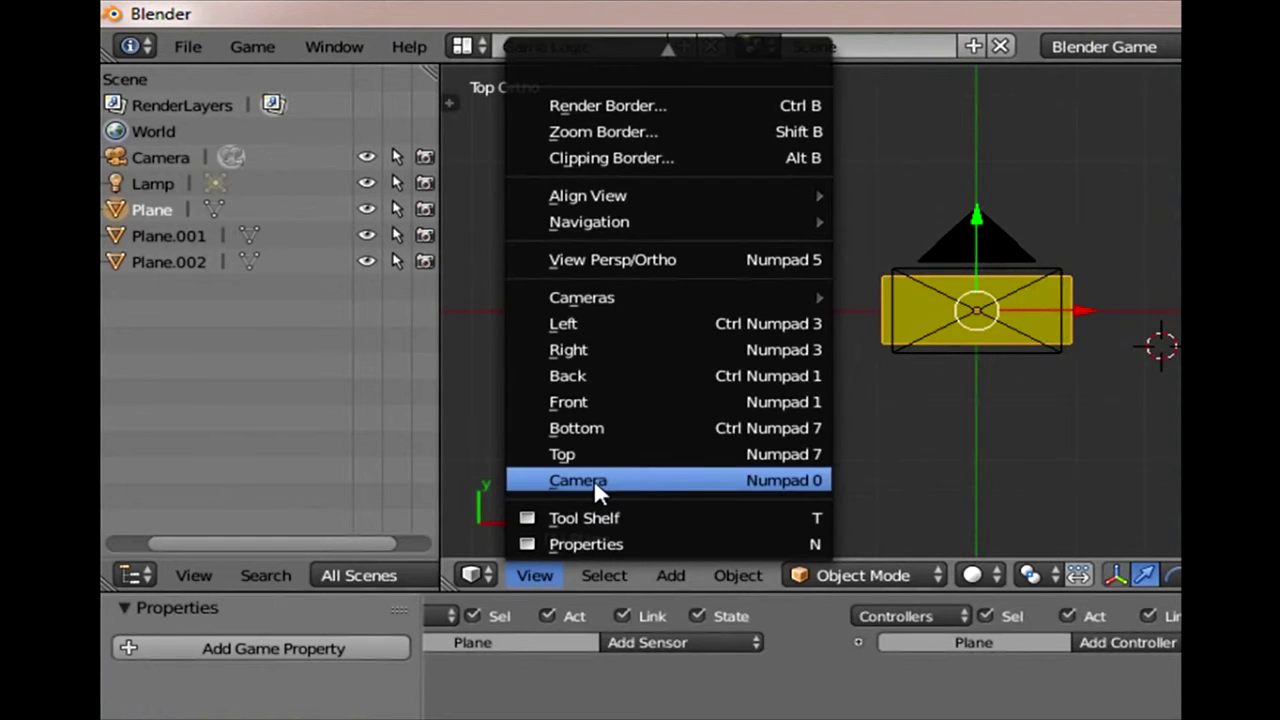
left_click(594, 480)
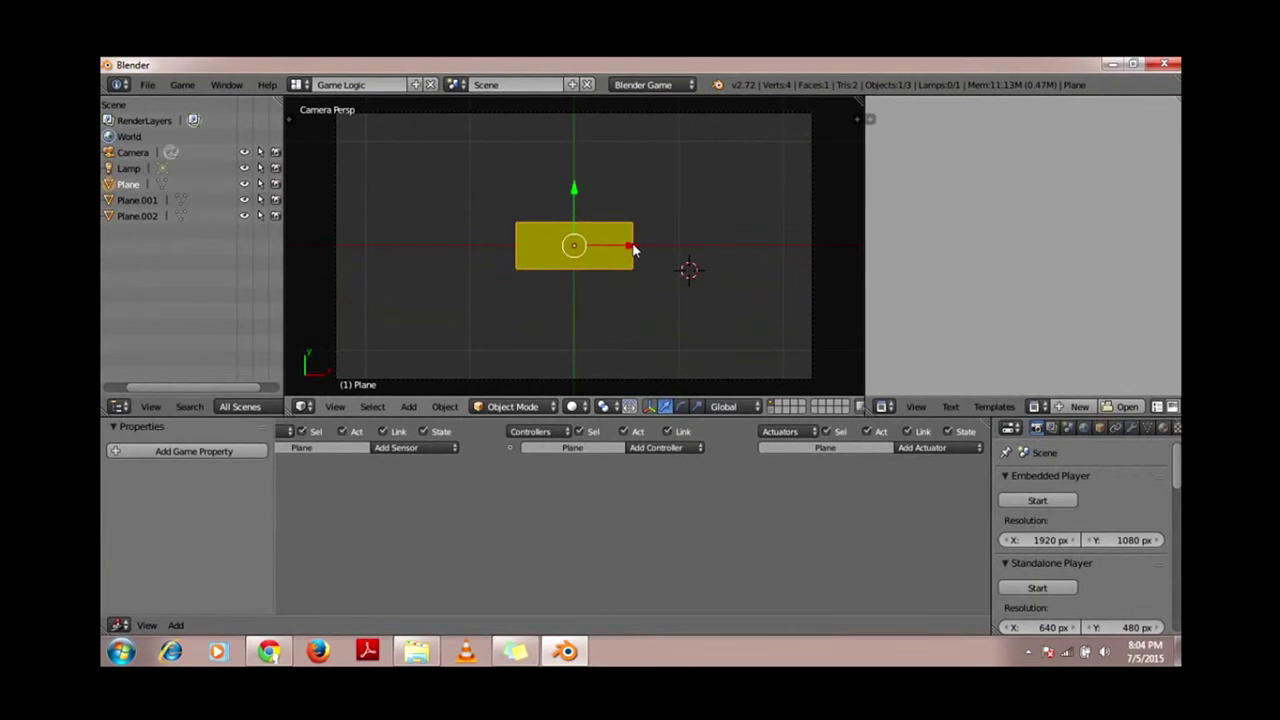
Step: Add a Mouse sensor to the plane with its event set to Mouse Over
left_click(444, 449)
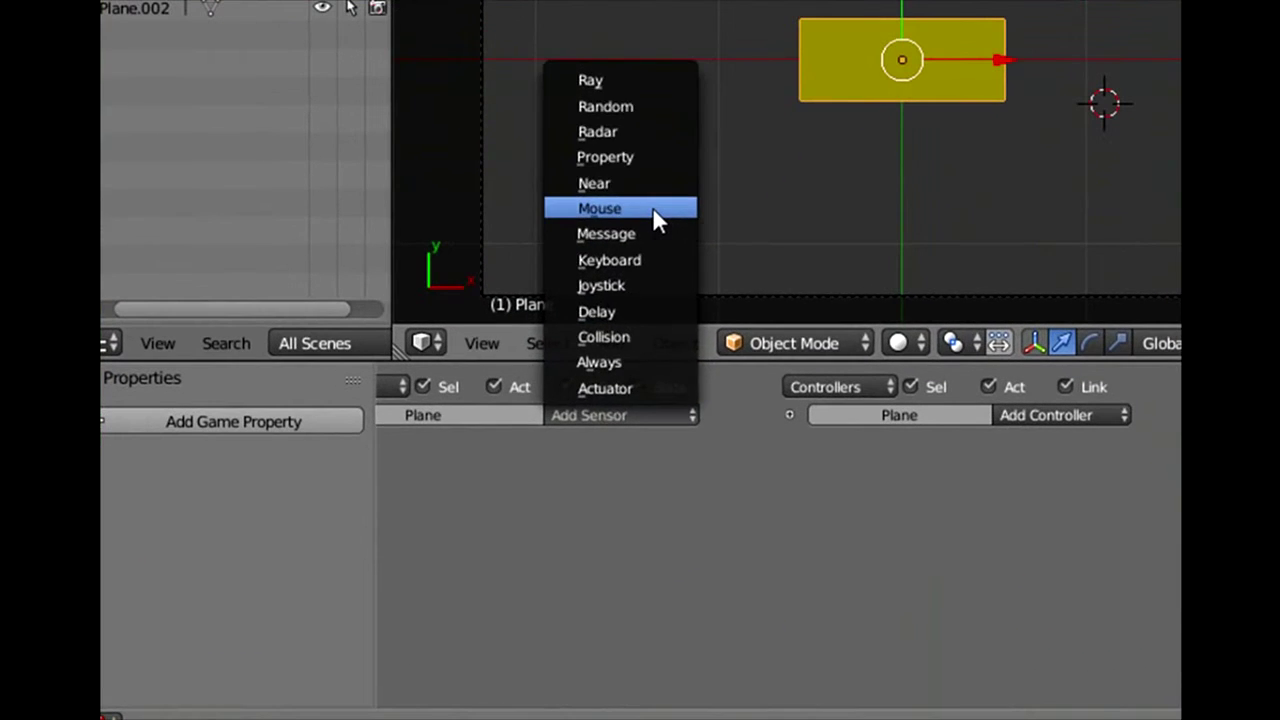
left_click(402, 330)
left_click(533, 541)
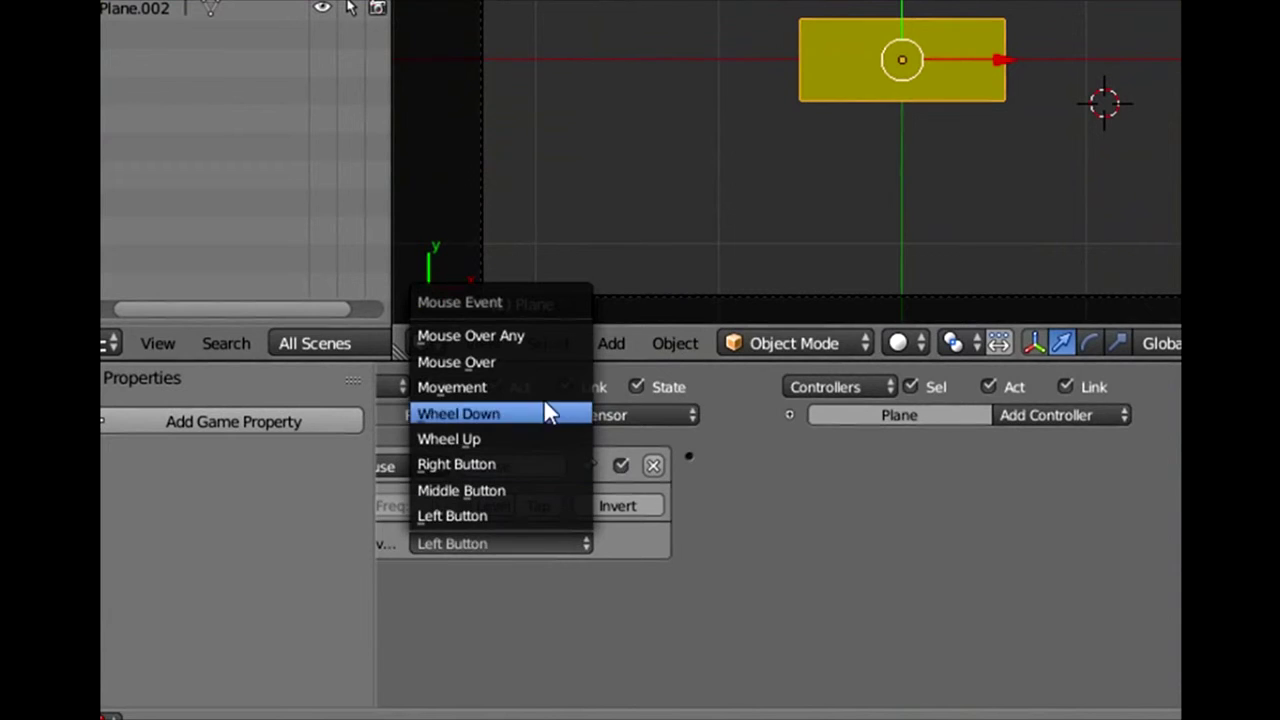
left_click(543, 366)
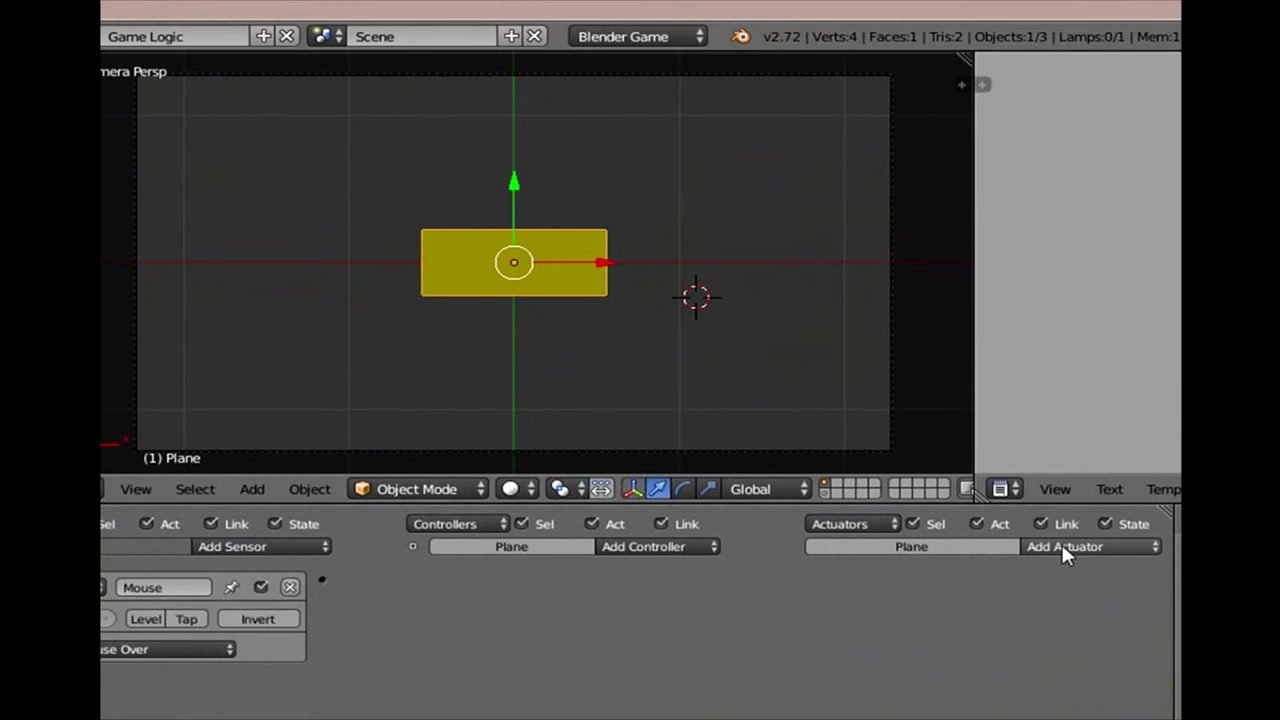
Step: Add two Edit Object actuators to the plane
left_click(1082, 549)
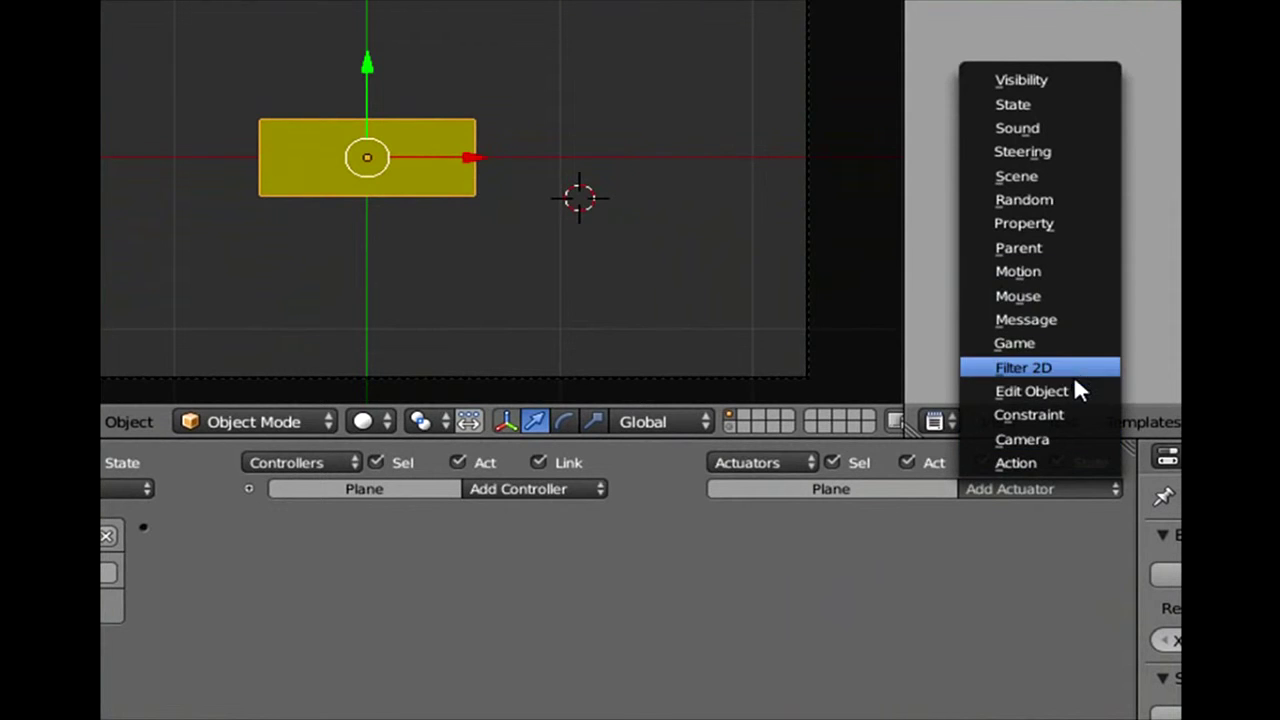
left_click(1078, 391)
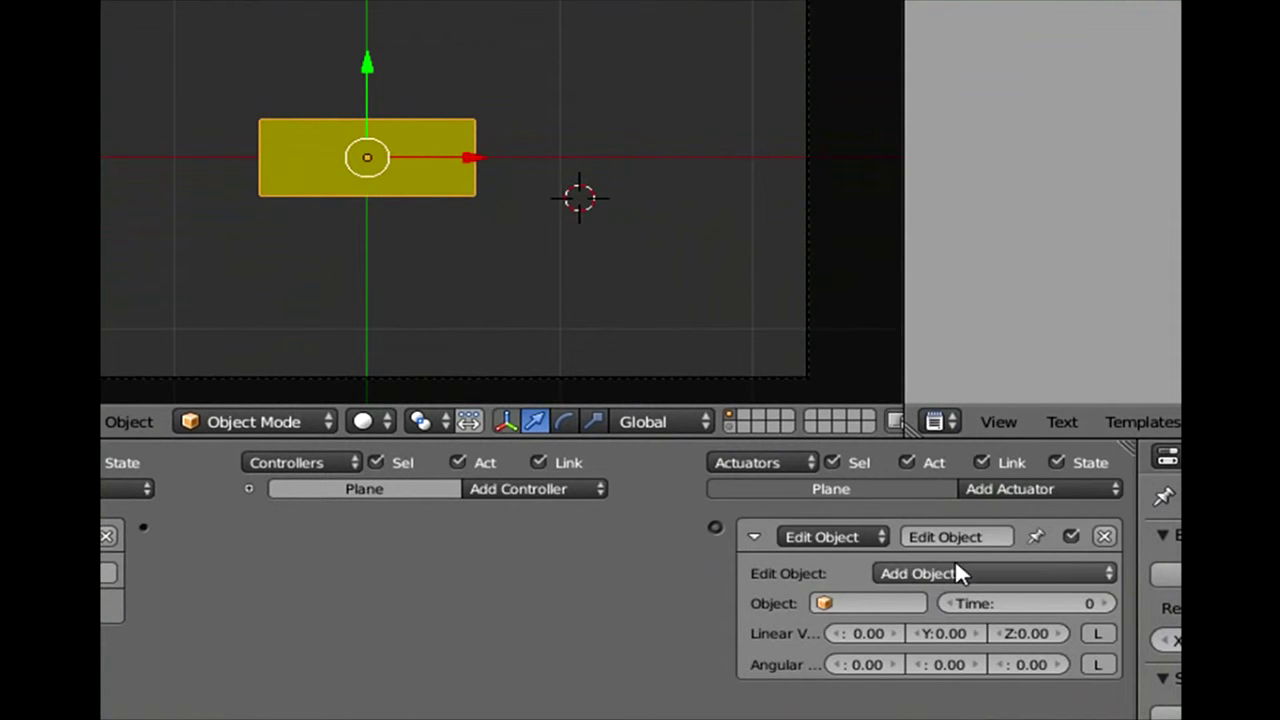
left_click(1013, 489)
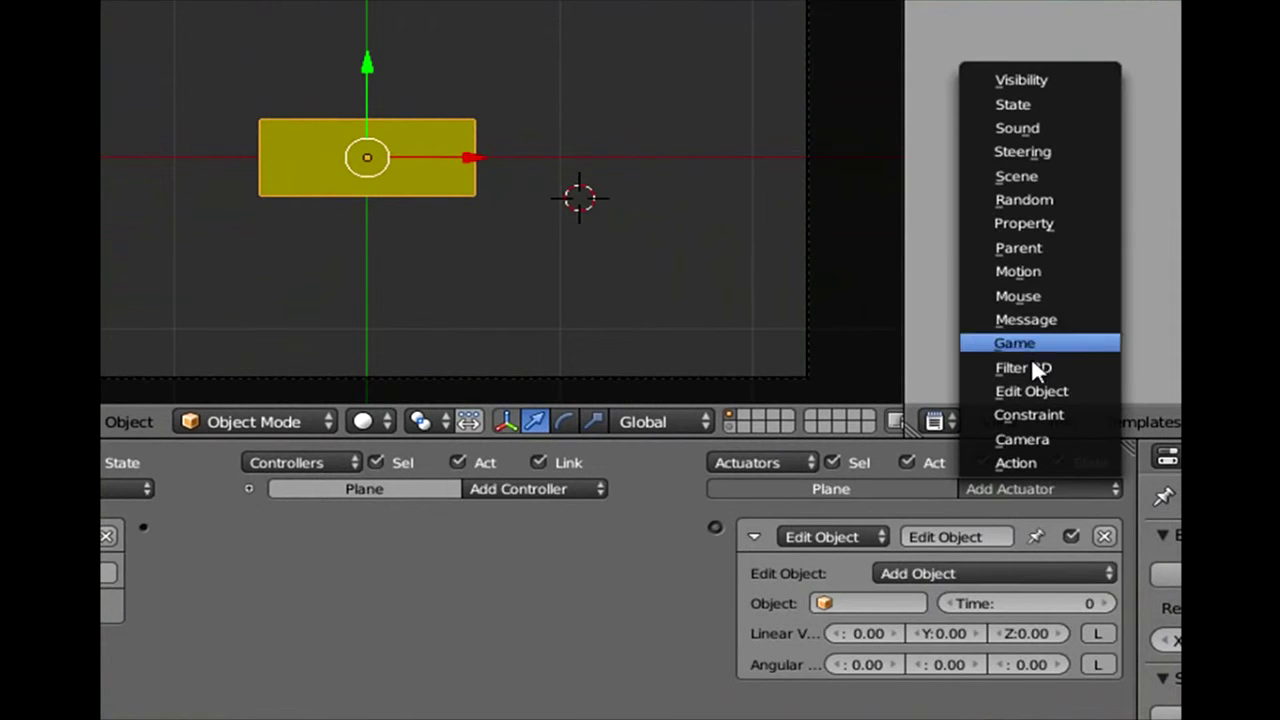
left_click(1040, 389)
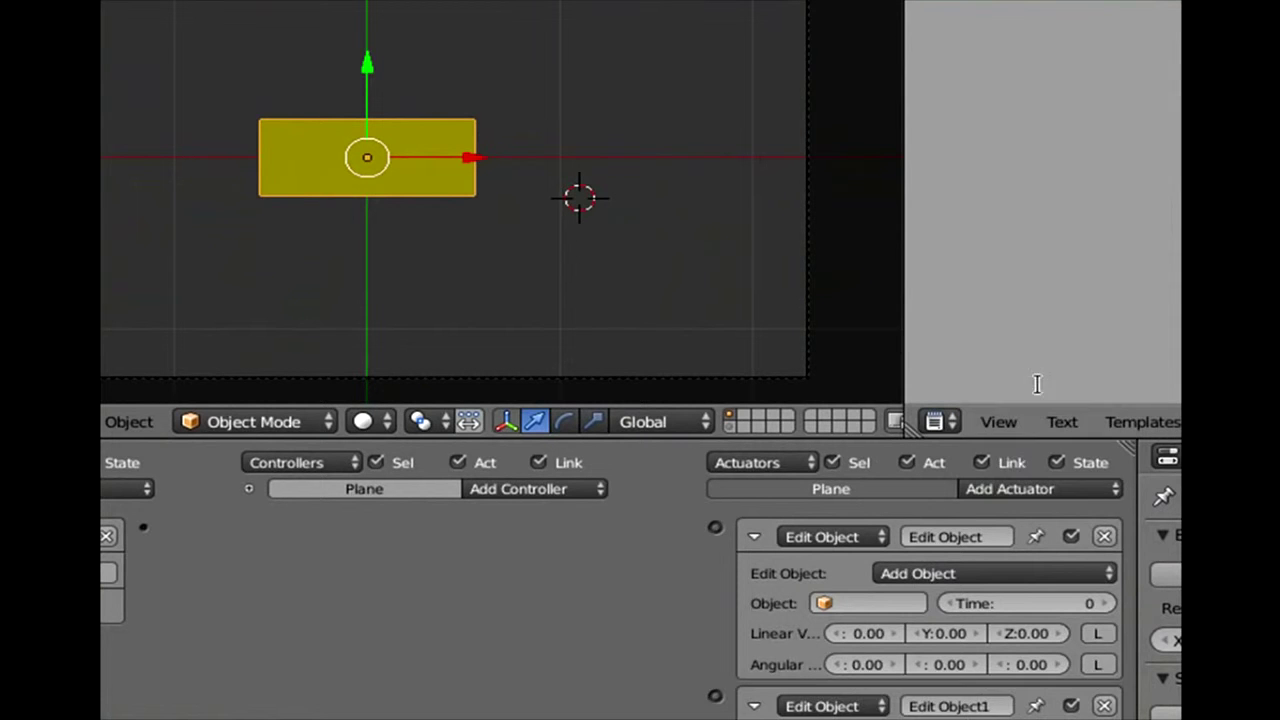
scroll(862, 594, "down", 2, "ctrl")
scroll(627, 520, "down", 2)
Step: Set both Edit Object actuators' mode to Replace Mesh
left_click(842, 510)
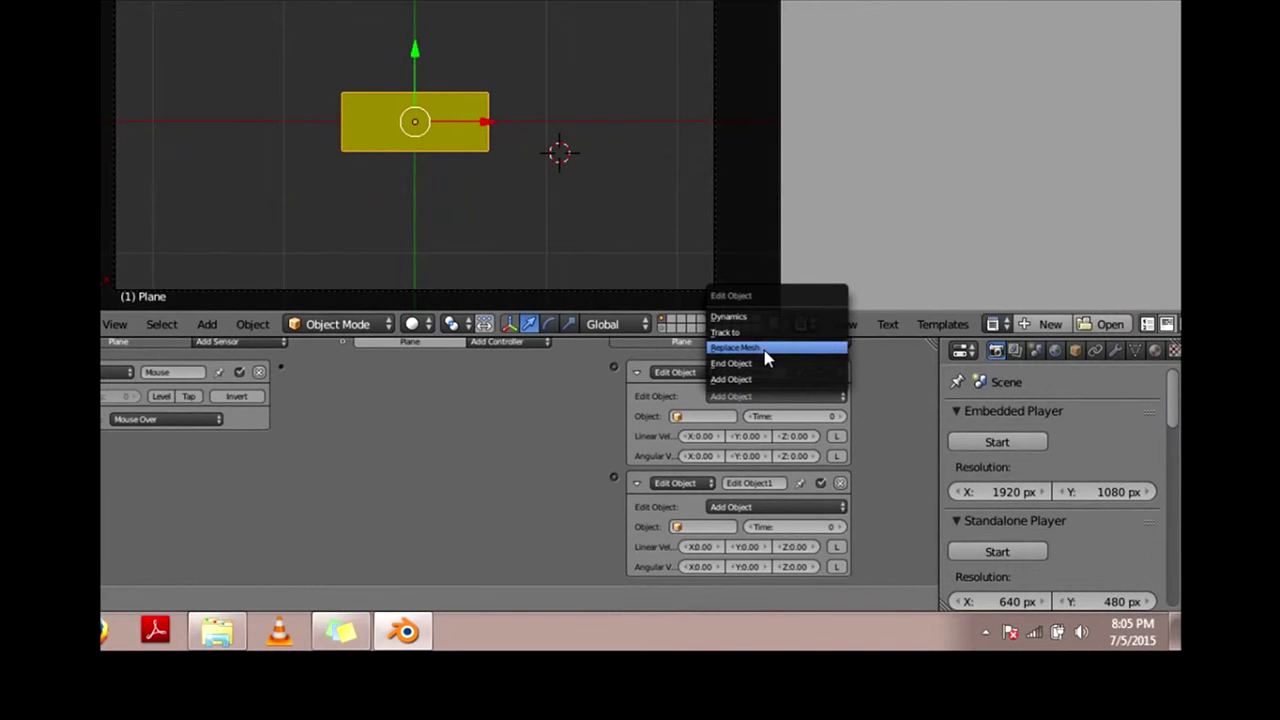
left_click(757, 348)
left_click(772, 497)
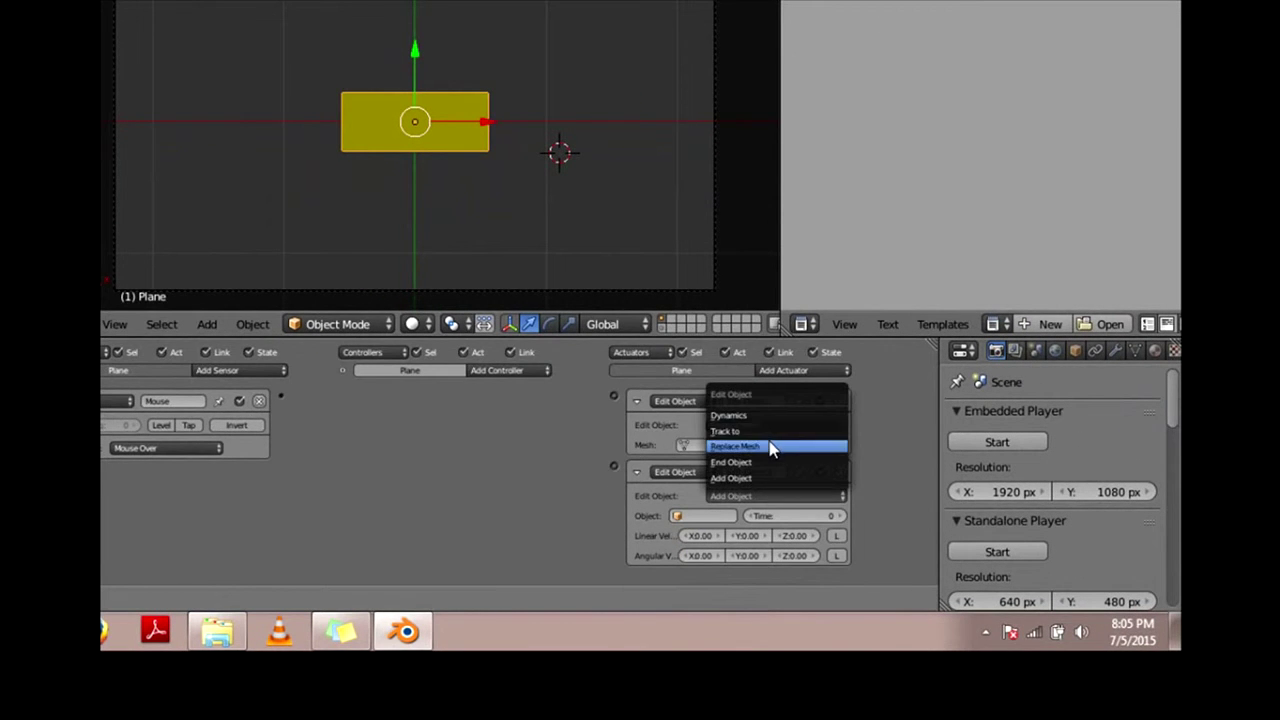
left_click(771, 448)
scroll(684, 450, "up", 2)
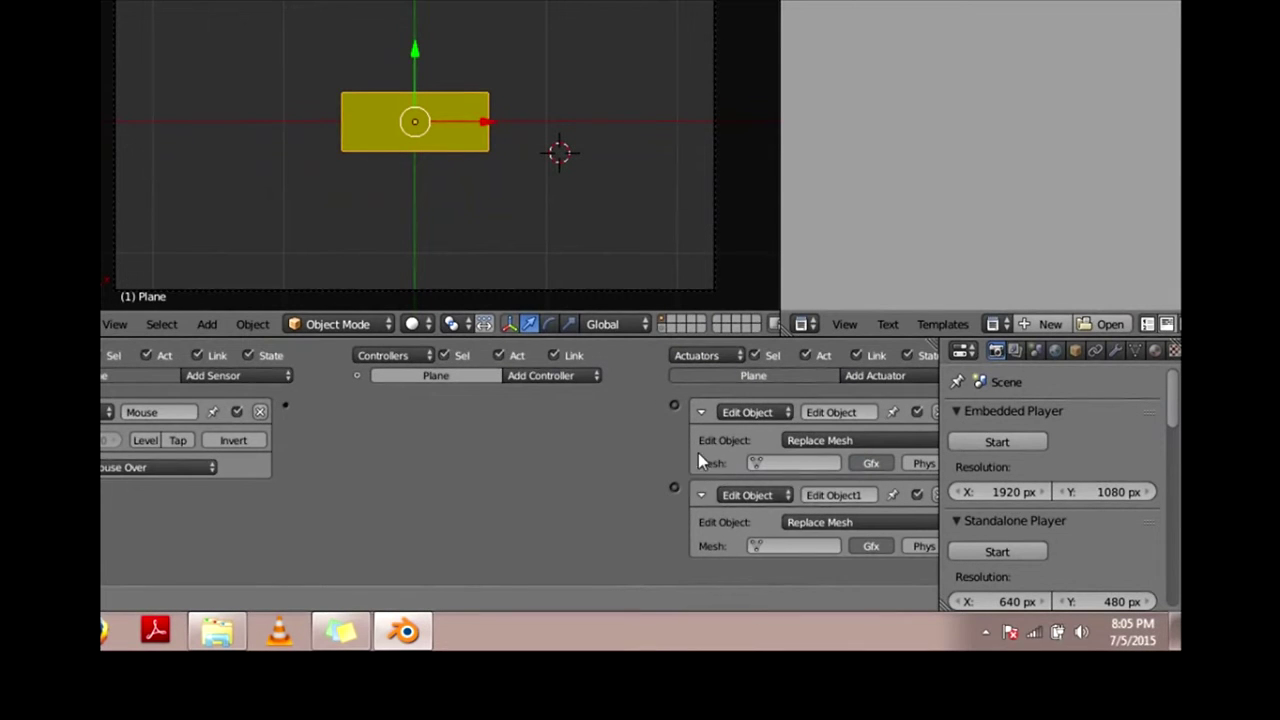
middle_click_drag(700, 463, 672, 463)
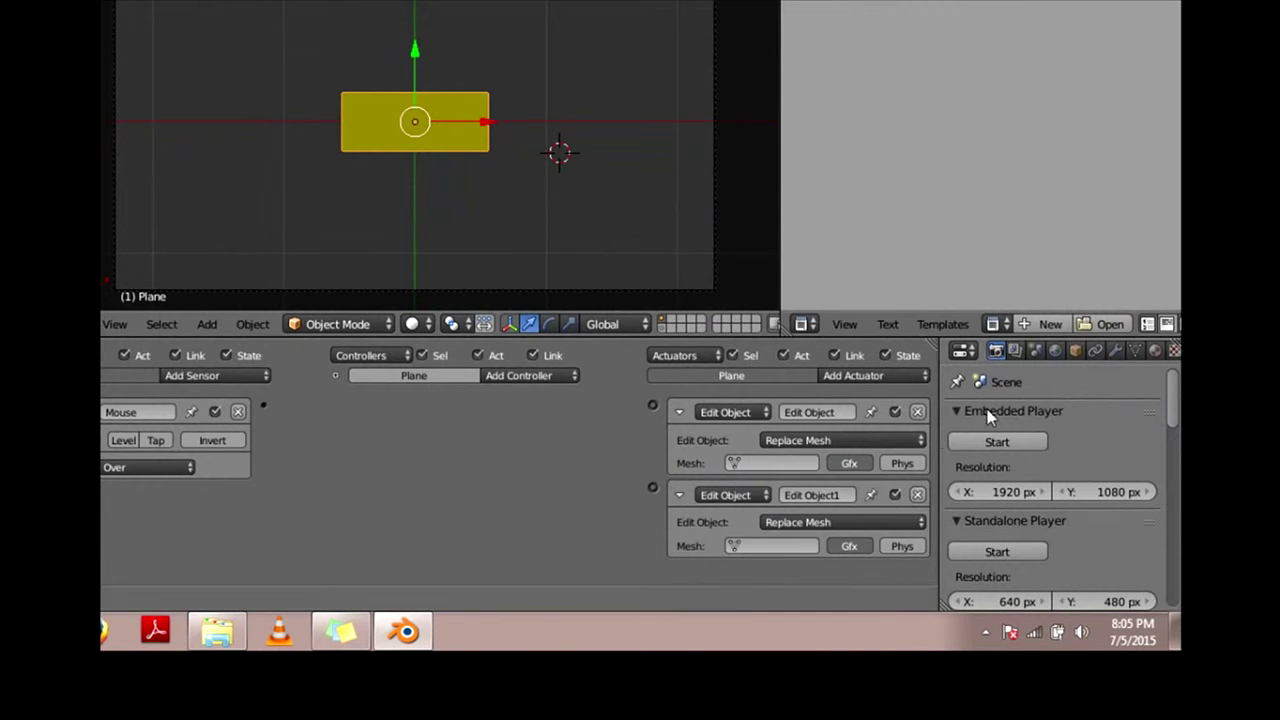
Step: Choose mesh 'on' for the first actuator and mesh 'off' for the second
left_click(1136, 350)
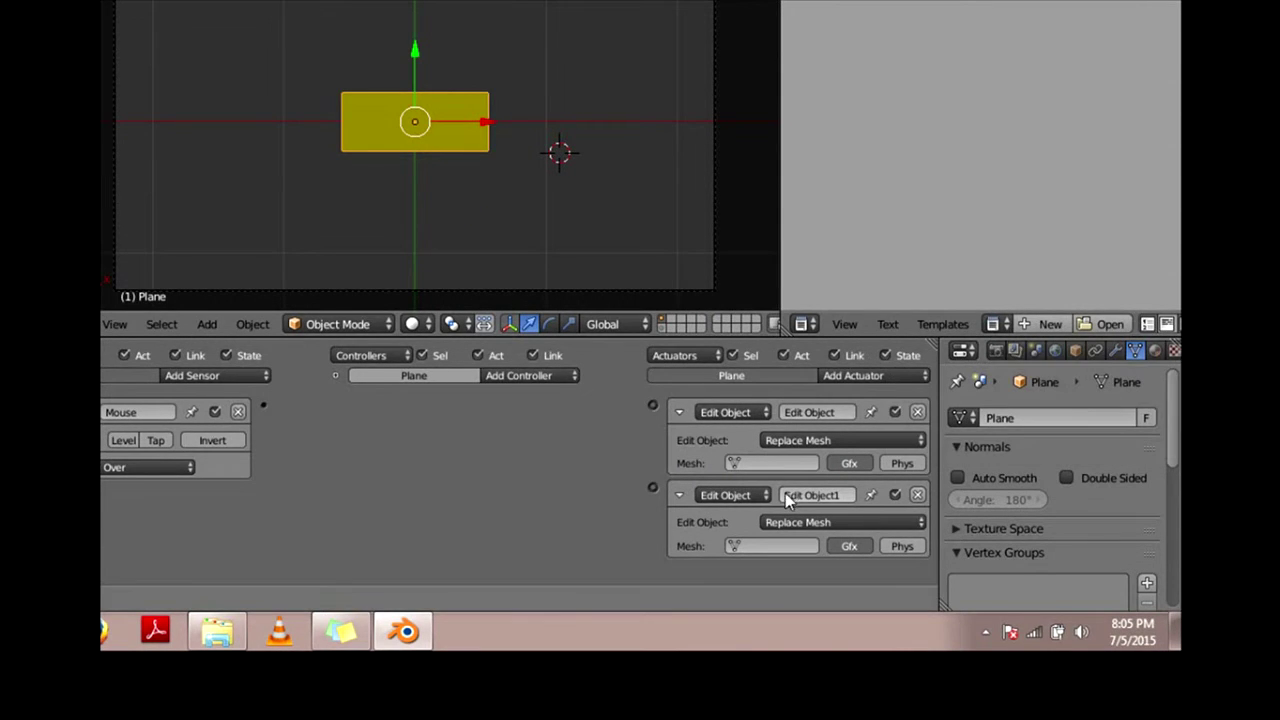
left_click(753, 463)
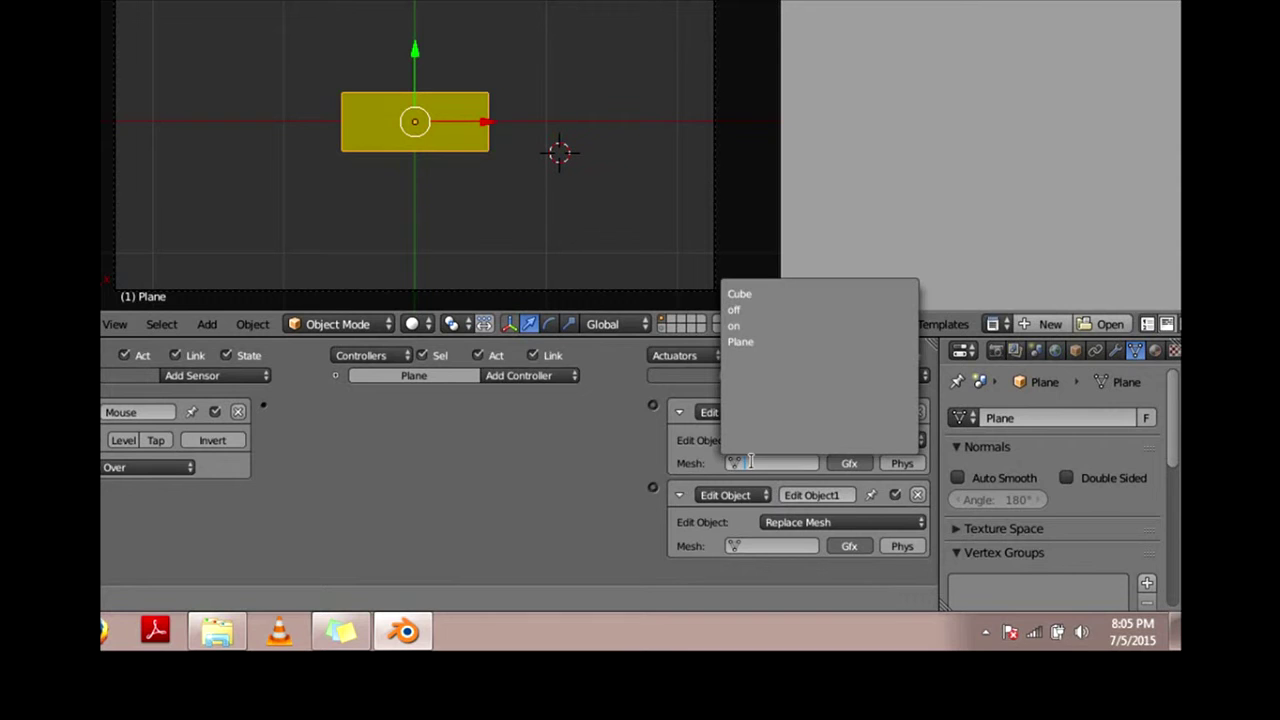
left_click(752, 327)
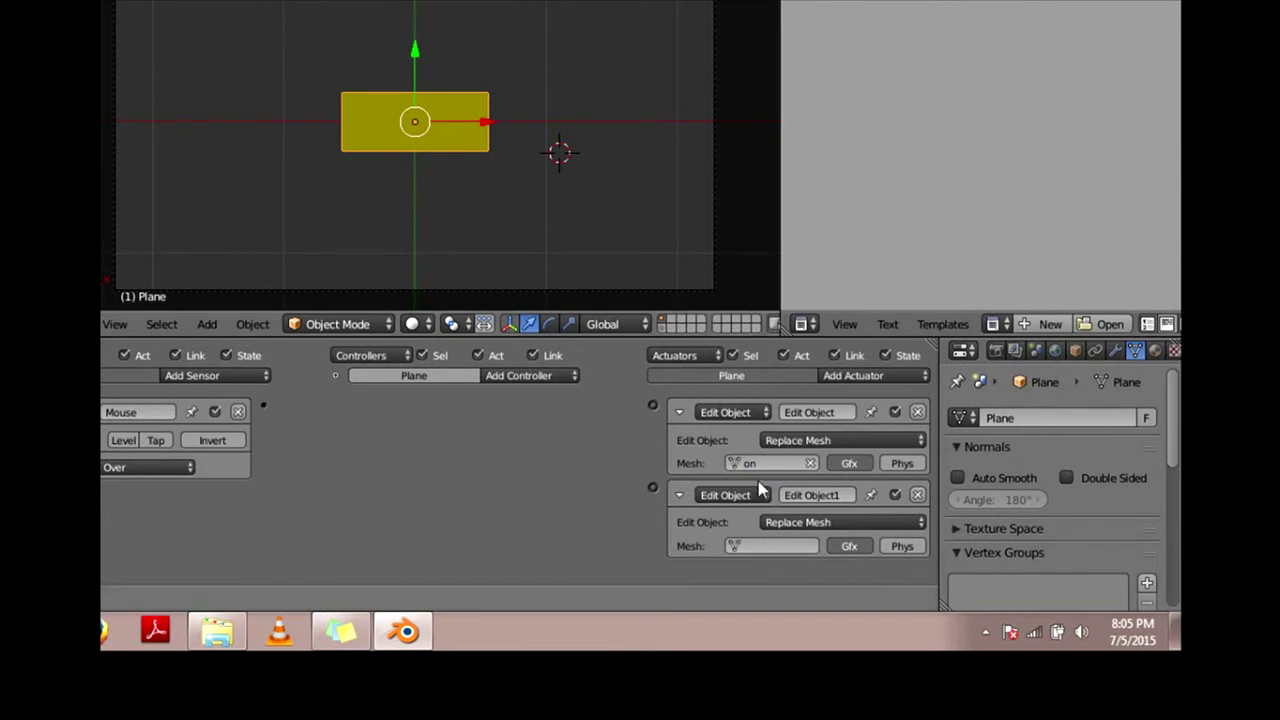
left_click(759, 540)
left_click(747, 392)
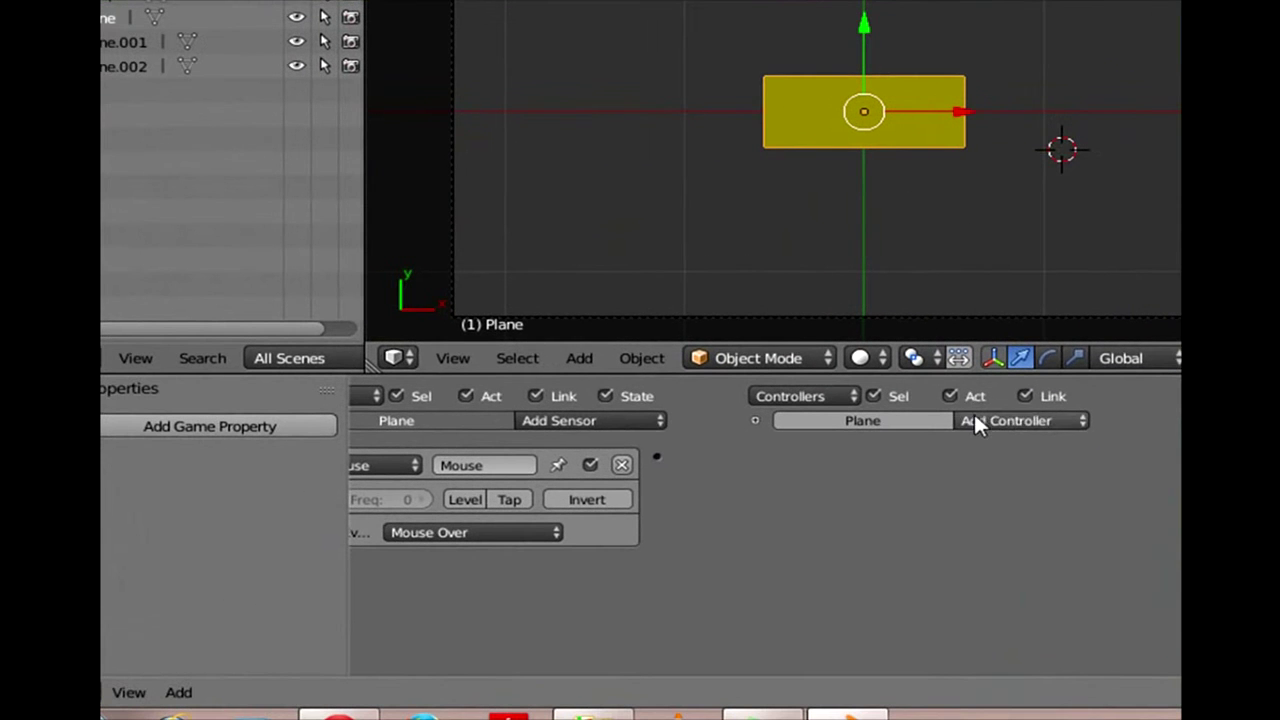
left_click(898, 413)
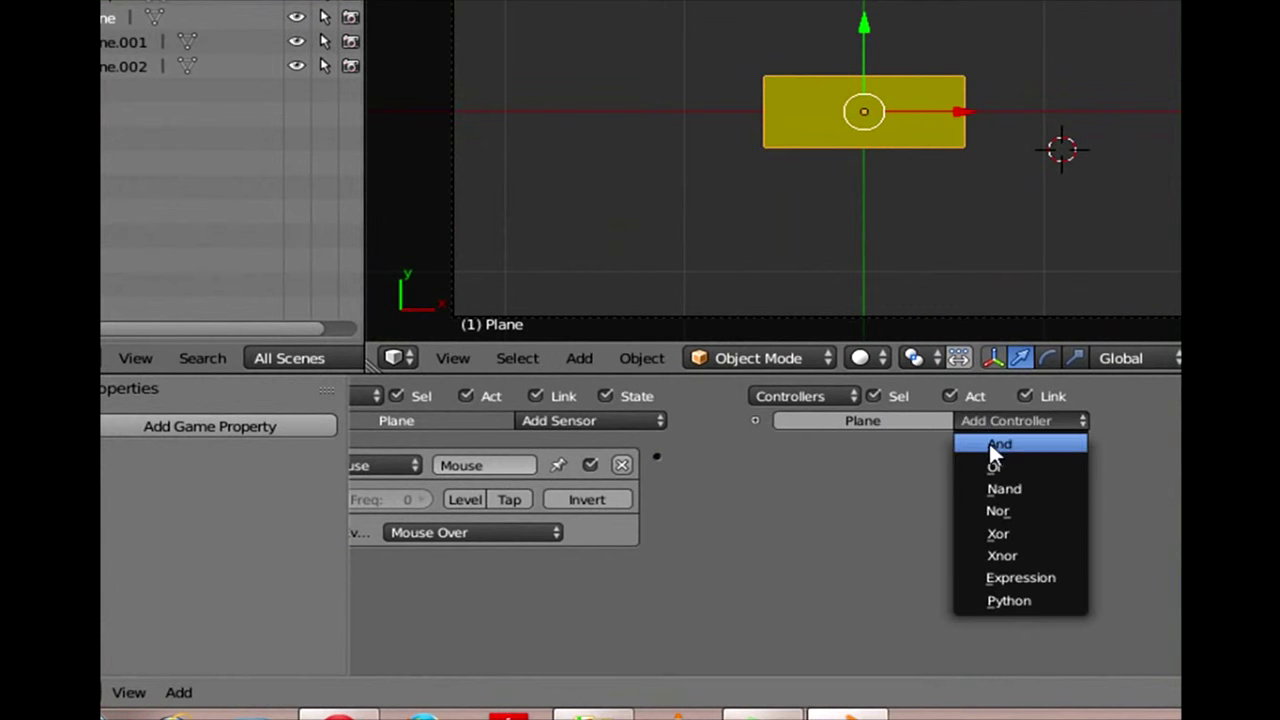
Step: Add an And controller and a Nand controller to the plane's logic
left_click(907, 435)
left_click(988, 422)
left_click(991, 488)
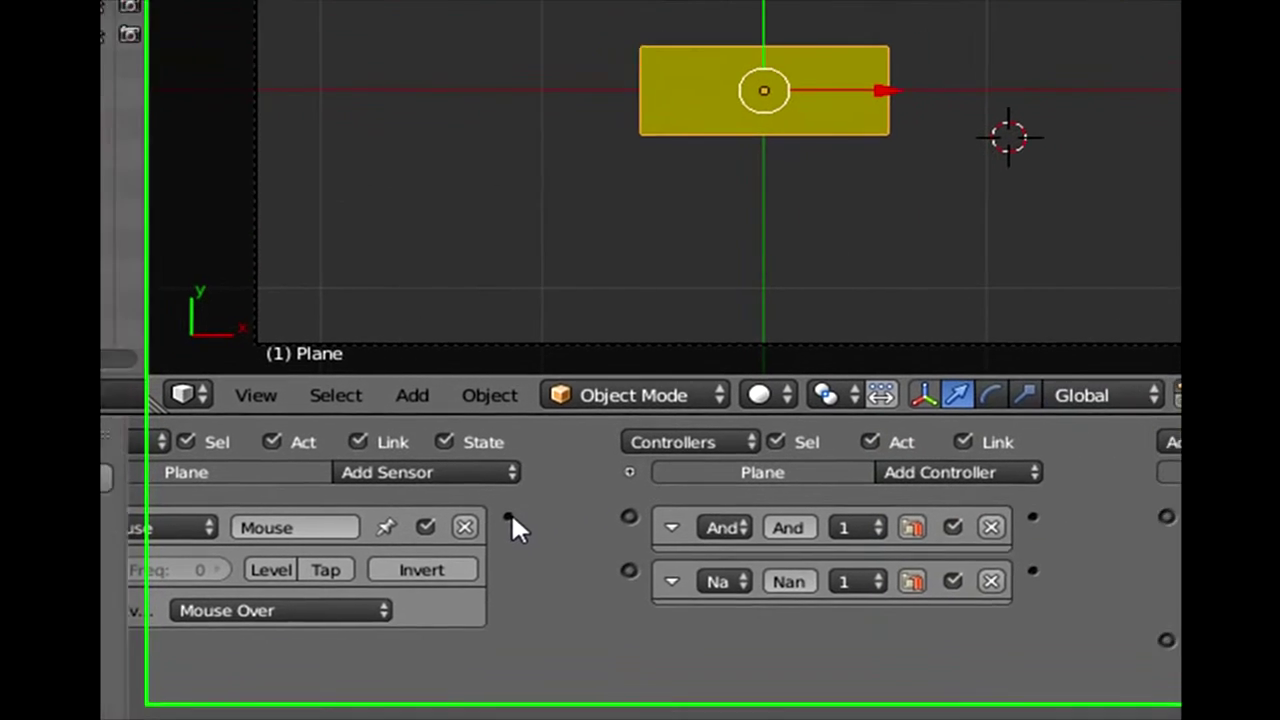
Step: Link the mouse sensor to both controllers, And to the 'on' actuator and Nand to the 'off' actuator
mouse_move(510, 517)
left_mouse_down()
mouse_move(502, 538)
mouse_move(579, 537)
left_mouse_up()
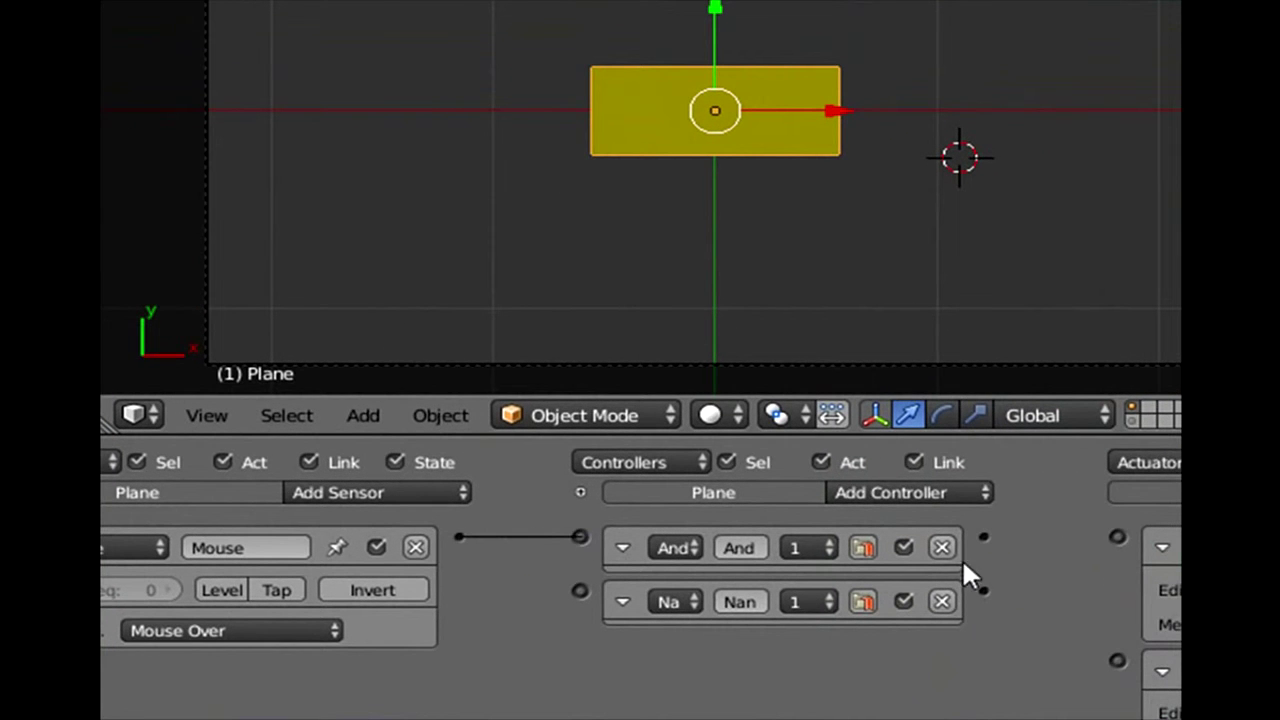
mouse_move(983, 537)
left_mouse_down()
mouse_move(1100, 550)
mouse_move(1128, 540)
mouse_move(1117, 537)
left_mouse_up()
left_click_drag(459, 537, 582, 589)
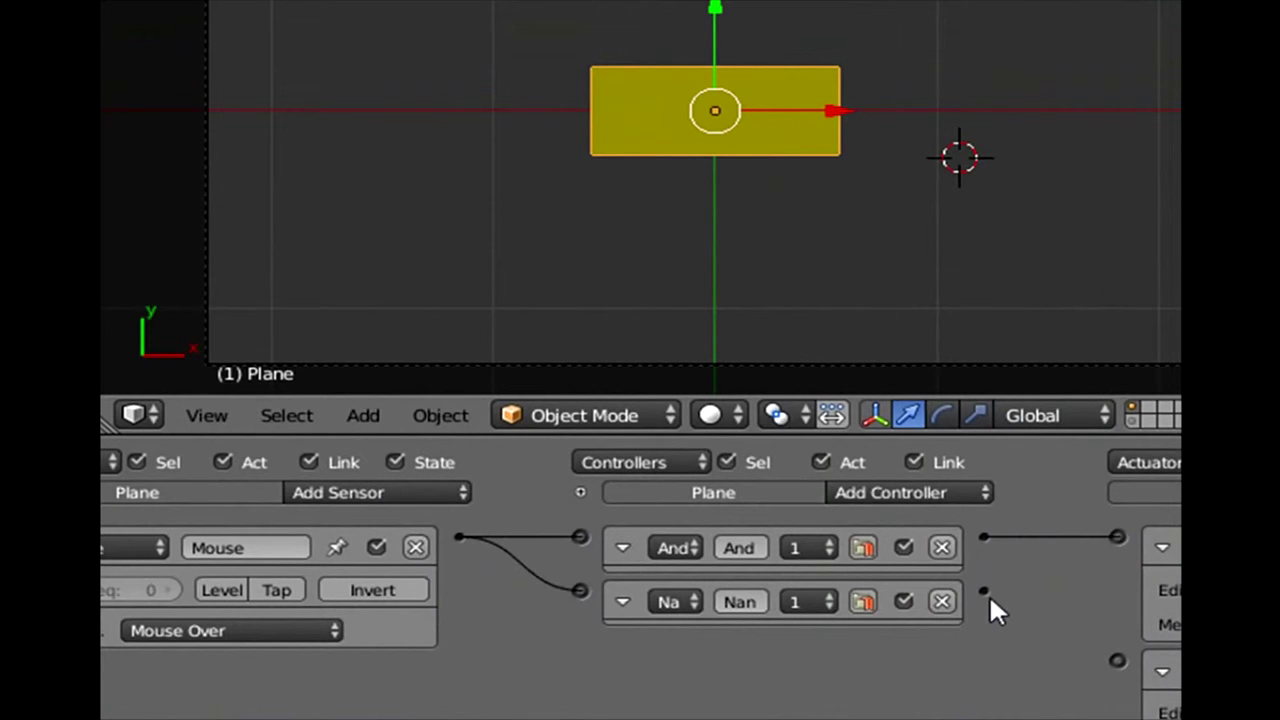
left_click_drag(983, 591, 1117, 660)
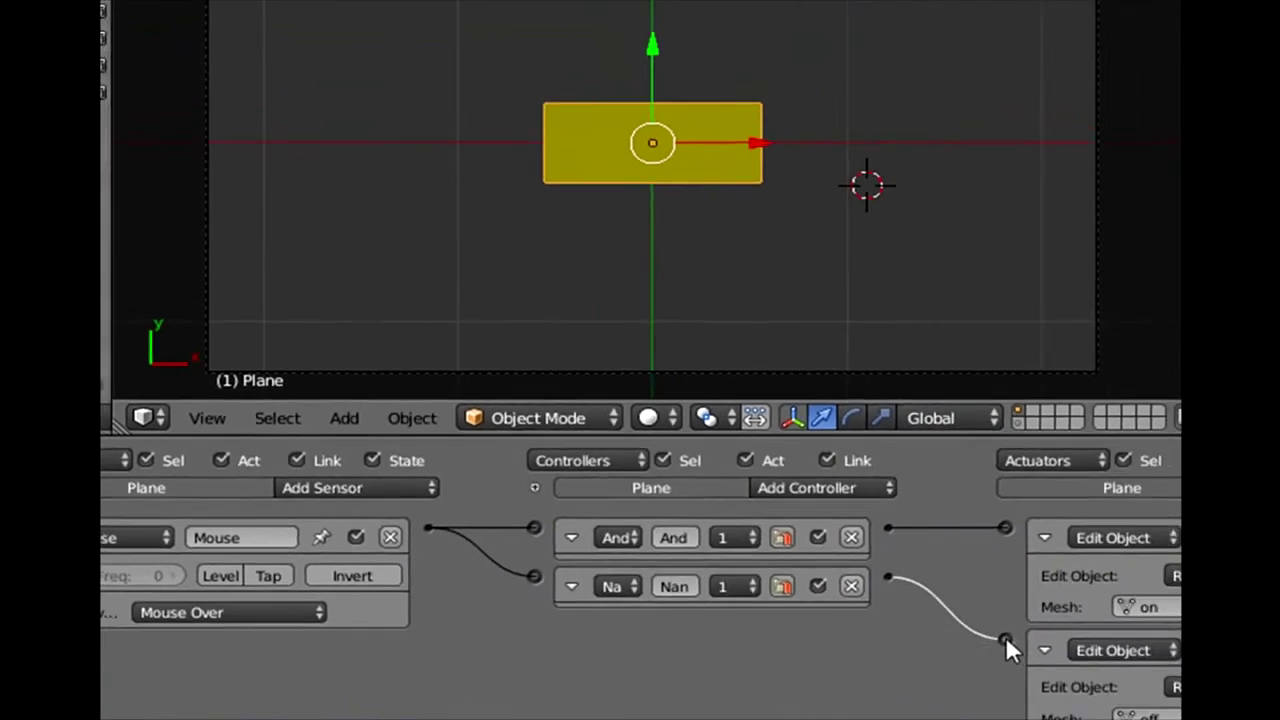
left_click_drag(1040, 646, 1040, 646)
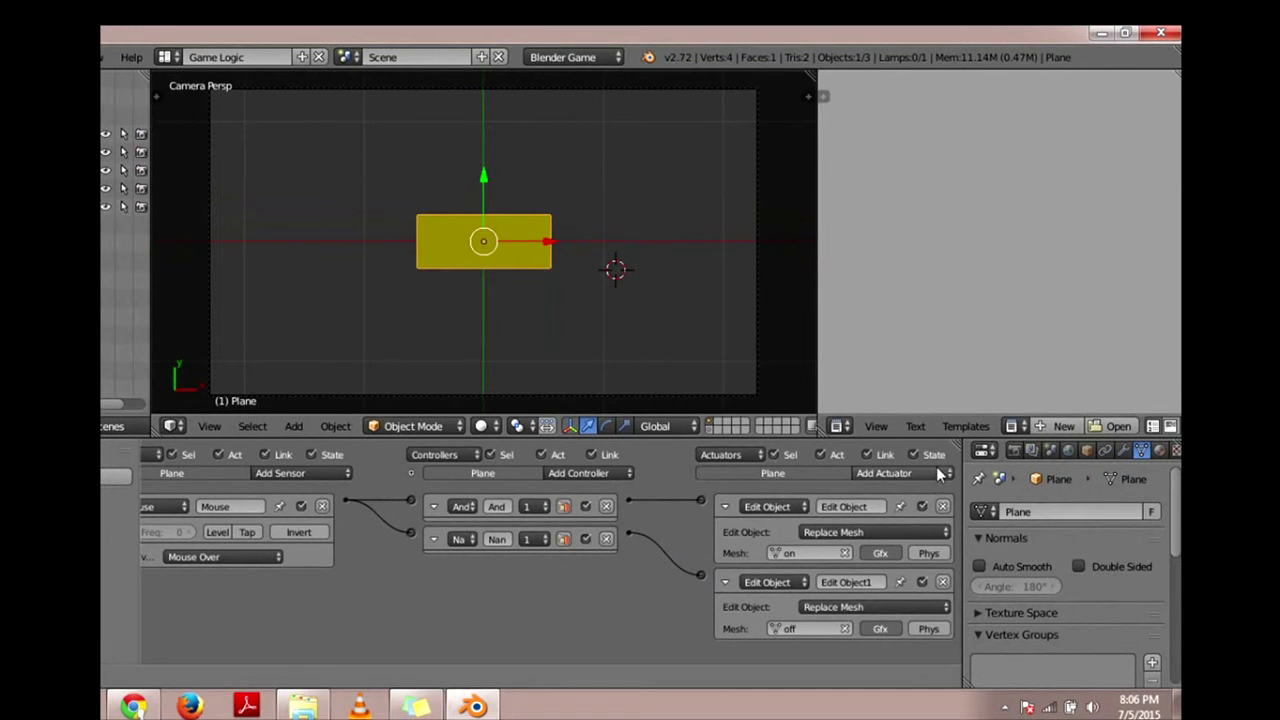
Step: Run a first test of the game in the viewport, then stop it
left_click(1015, 451)
left_click(1012, 533)
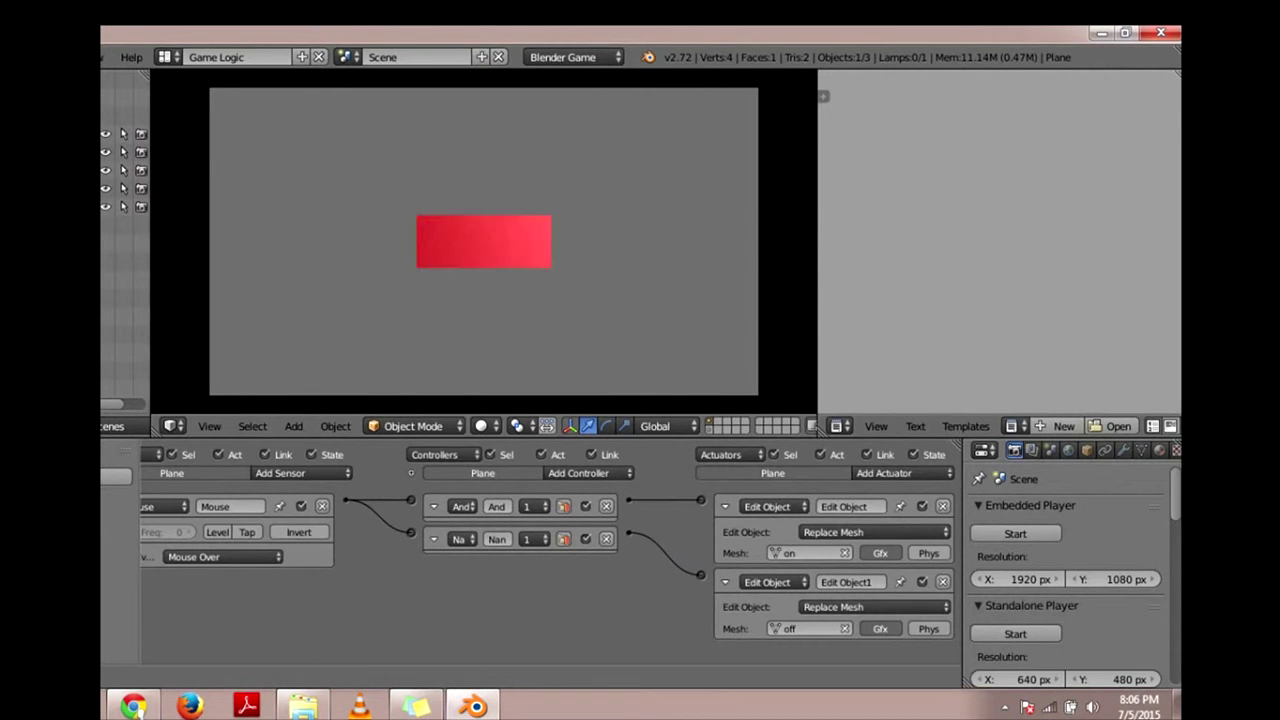
key("Escape")
Step: Enable Show Mouse and rerun the game to confirm hovering turns the plane red
scroll(1098, 560, "down", 3)
scroll(1100, 543, "down", 3)
scroll(1100, 543, "down", 3)
scroll(1100, 543, "down", 3)
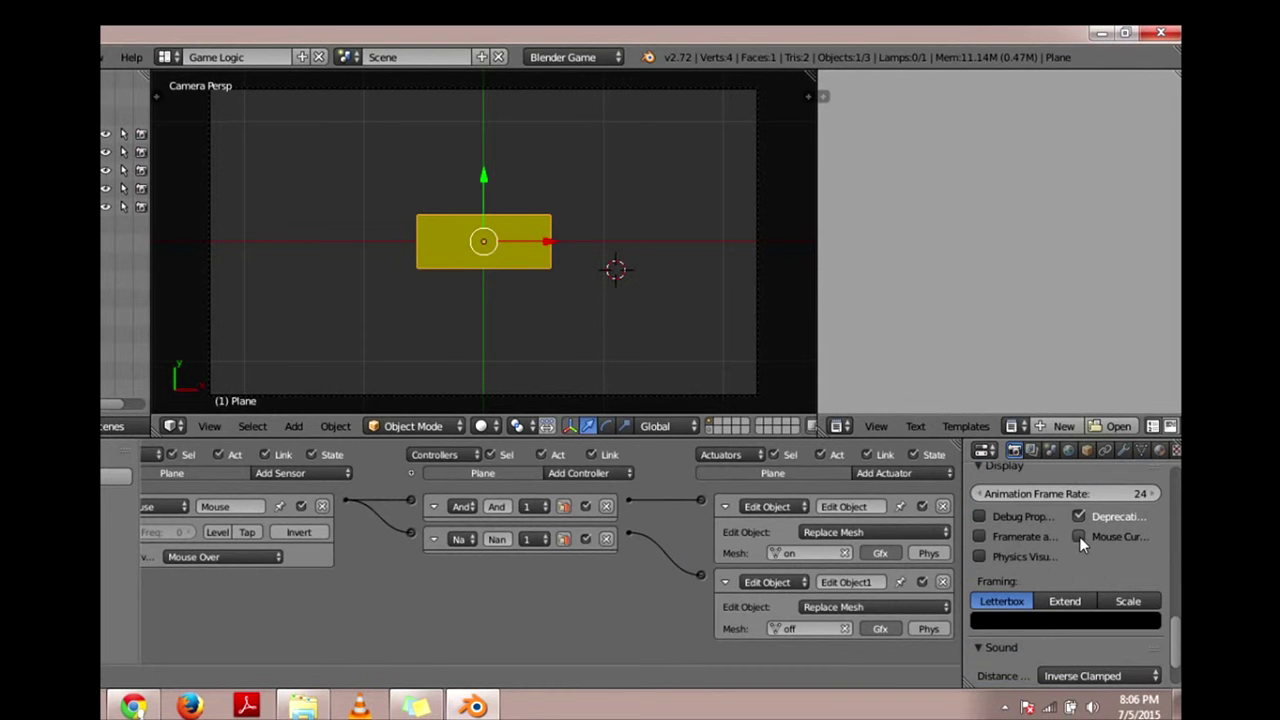
left_click(1078, 537)
scroll(992, 535, "up", 3)
scroll(992, 535, "up", 3)
scroll(996, 534, "up", 3)
scroll(996, 534, "up", 2)
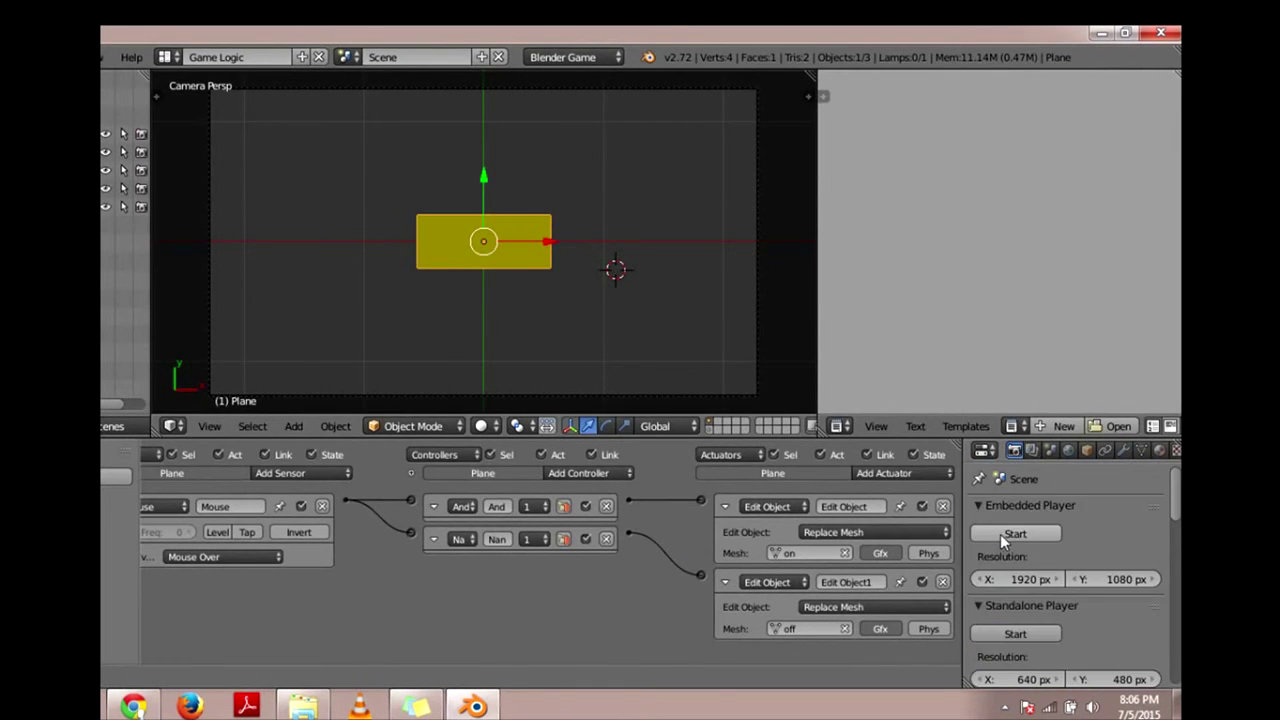
left_click(1012, 535)
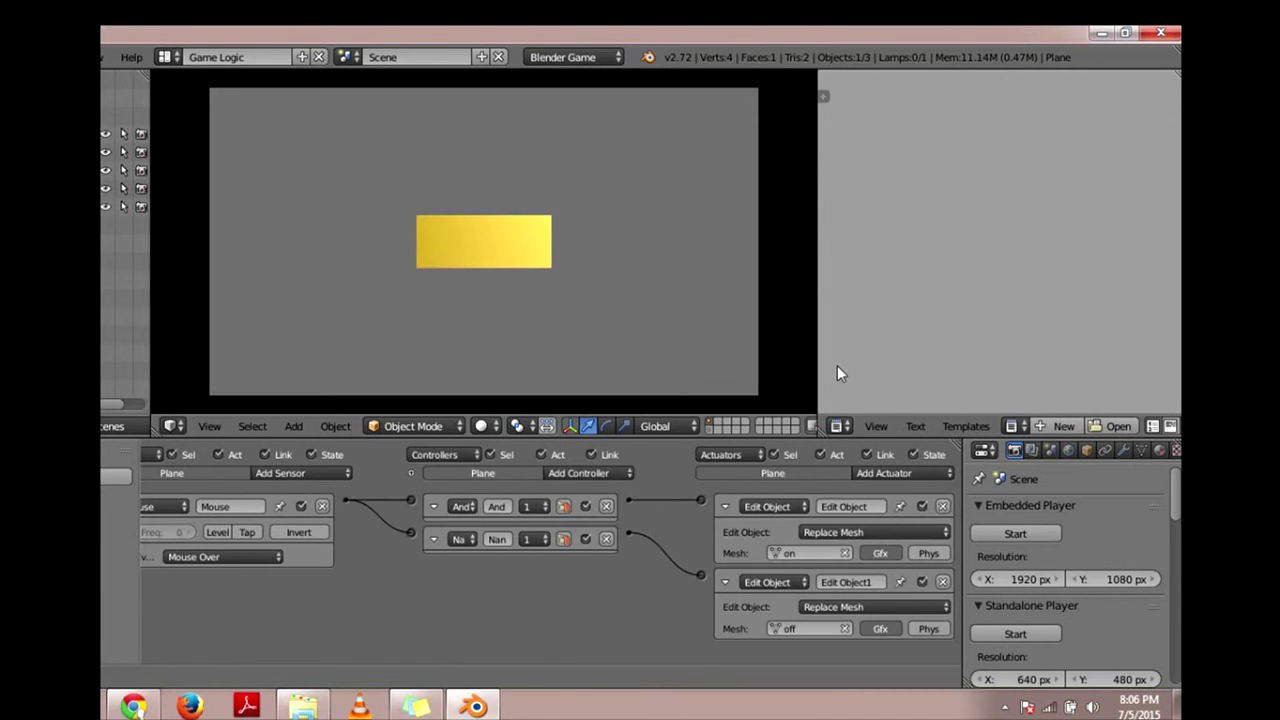
key("Escape")
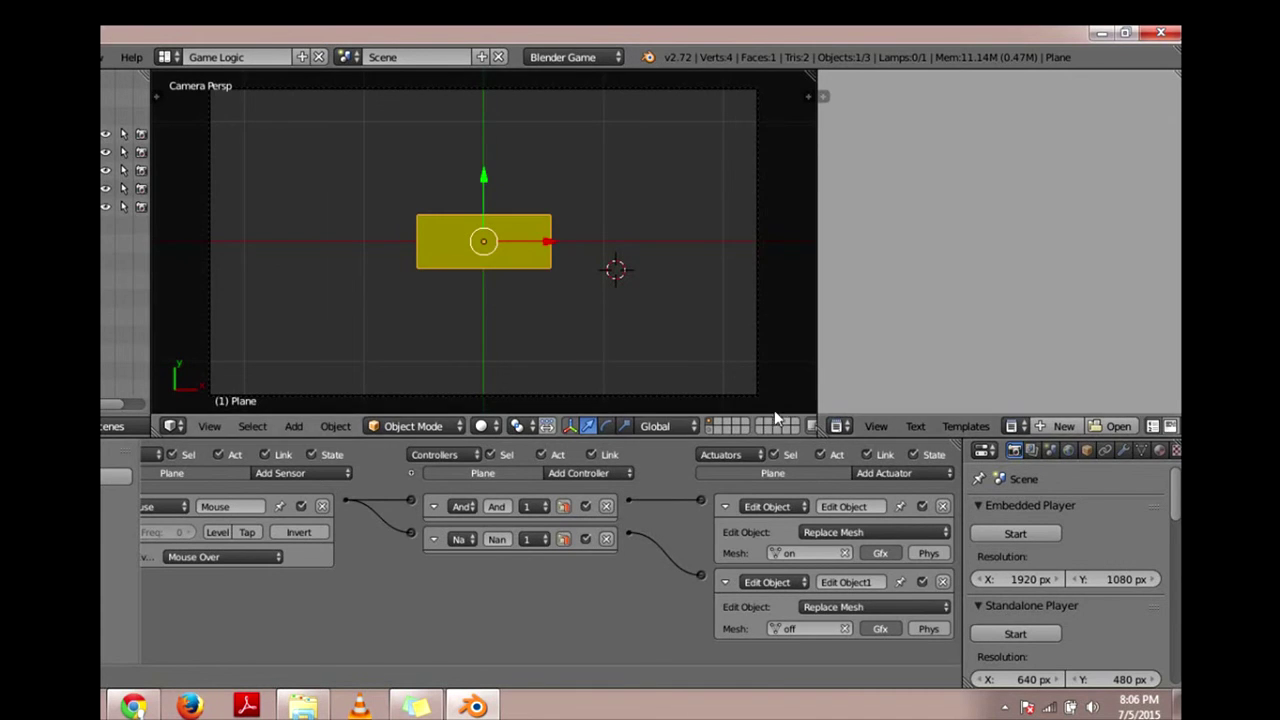
Step: Add a Scene actuator to the plane and set its mode to Set Scene
left_click(907, 473)
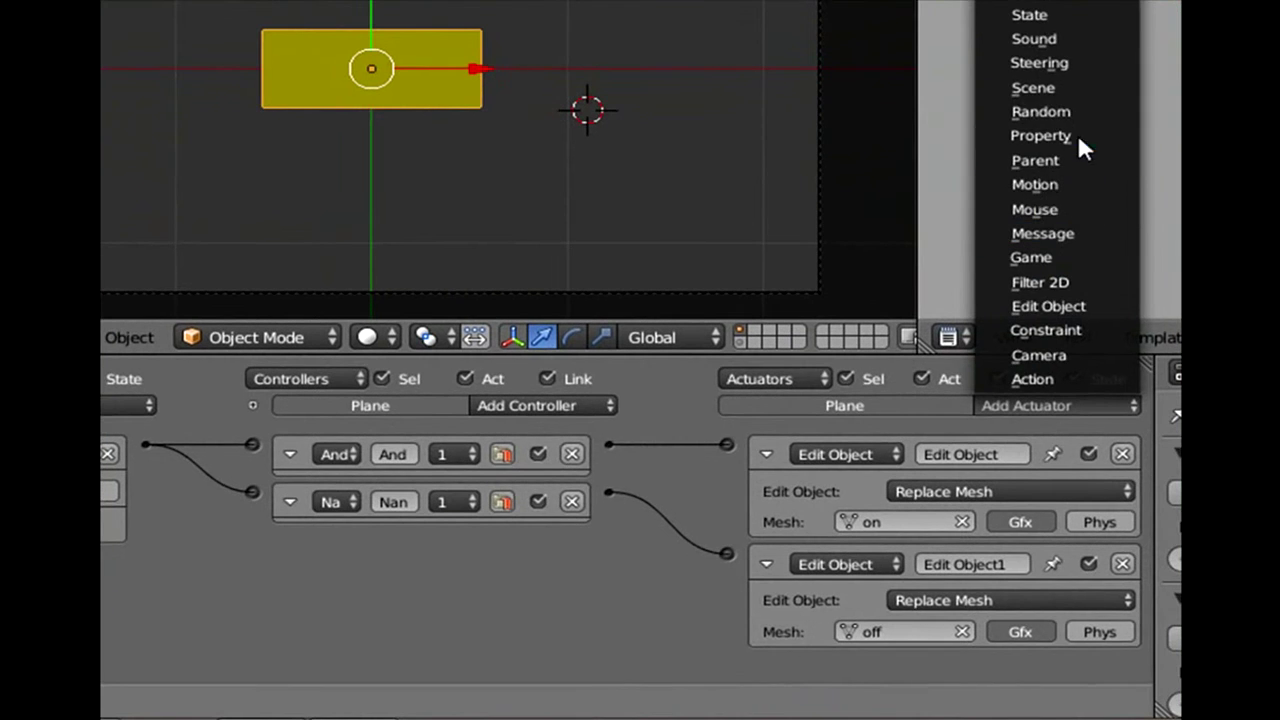
left_click(1066, 90)
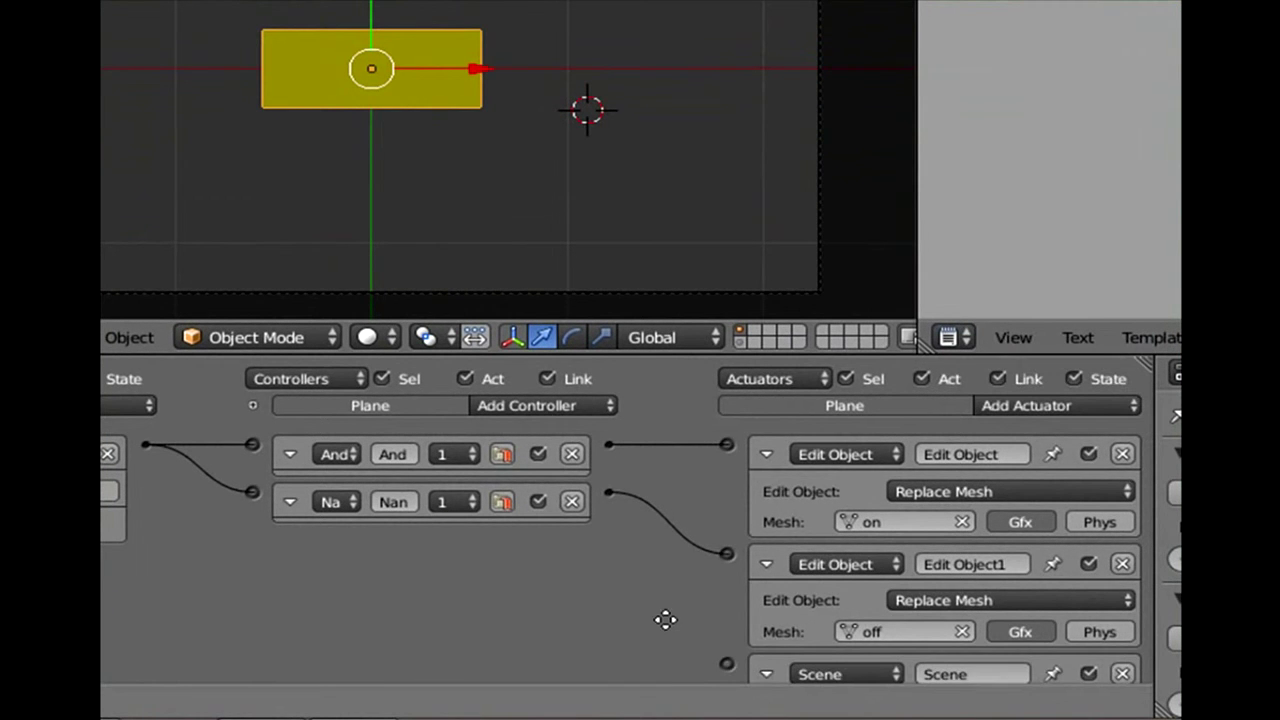
scroll(667, 621, "down", 2)
left_click(987, 642)
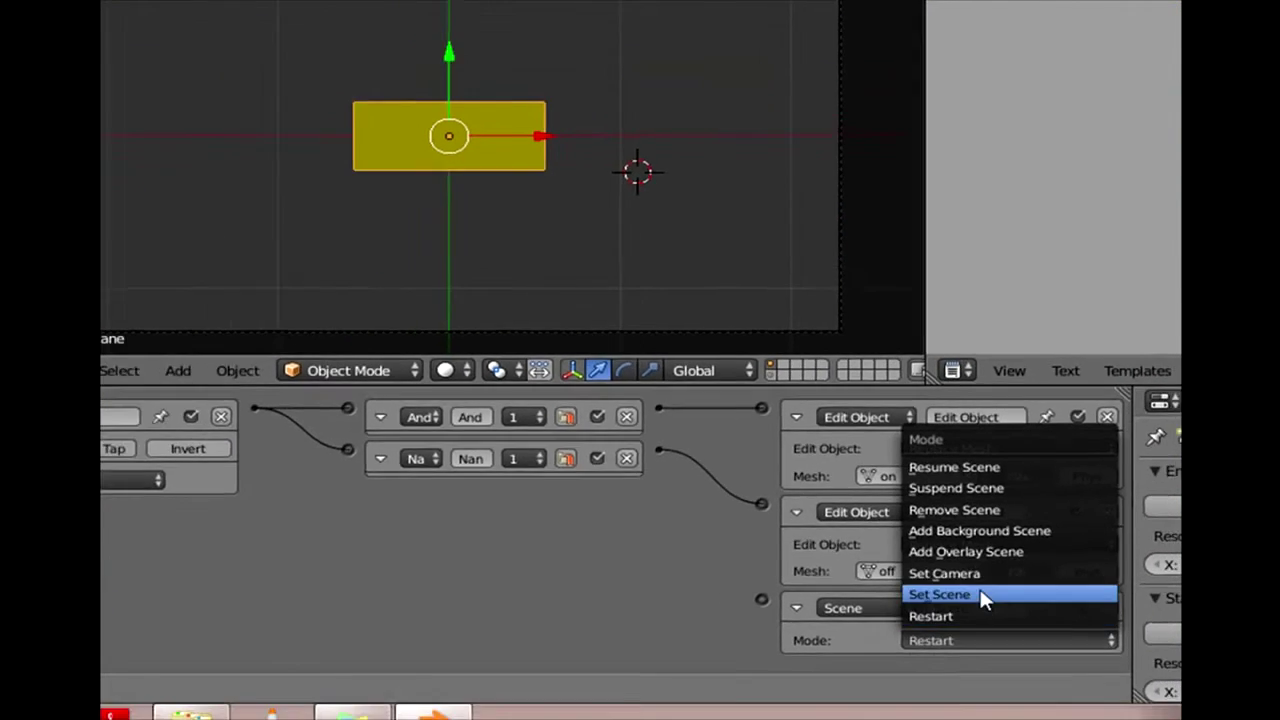
left_click(970, 594)
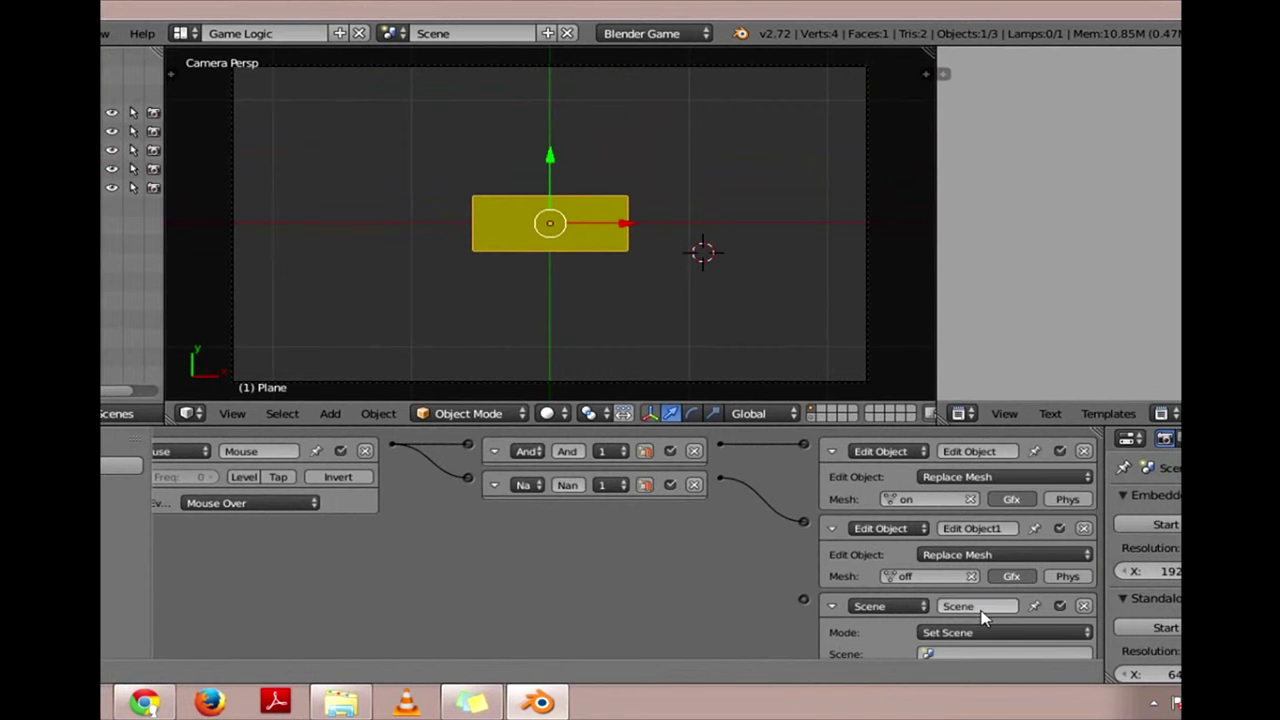
Step: Create a new empty scene, Scene.001
left_click(937, 656)
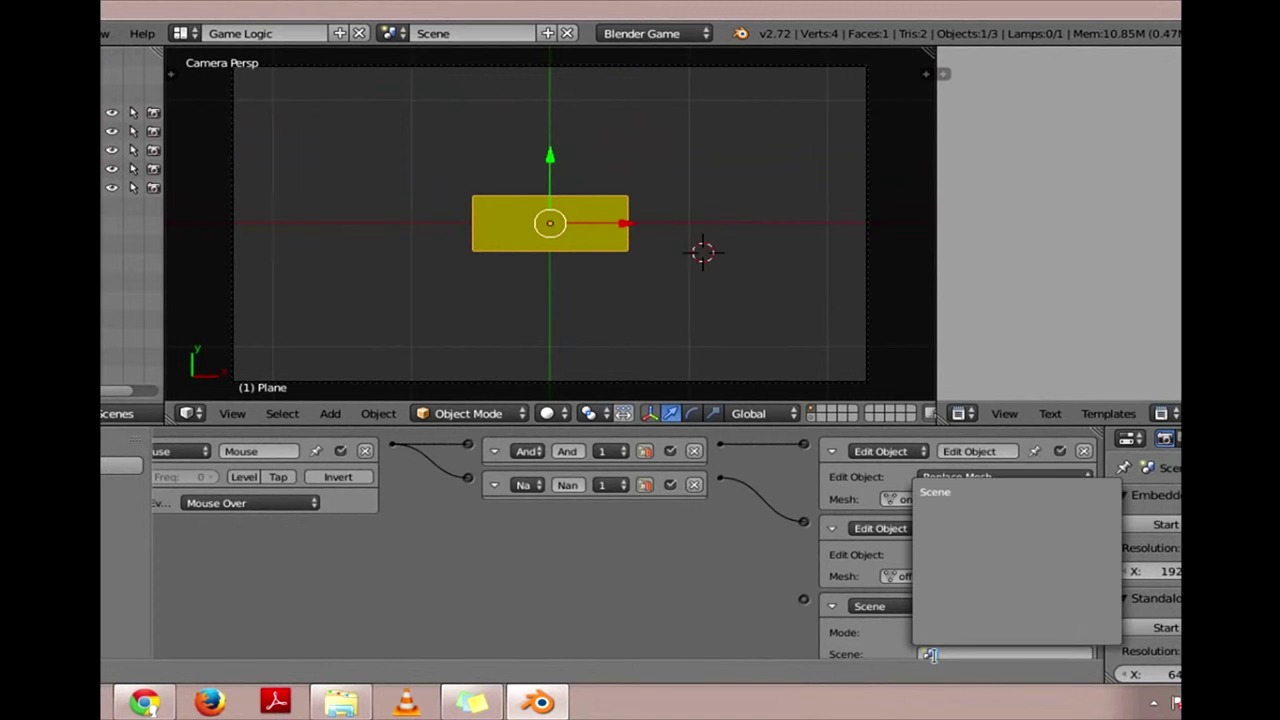
left_click(548, 34)
left_click(760, 80)
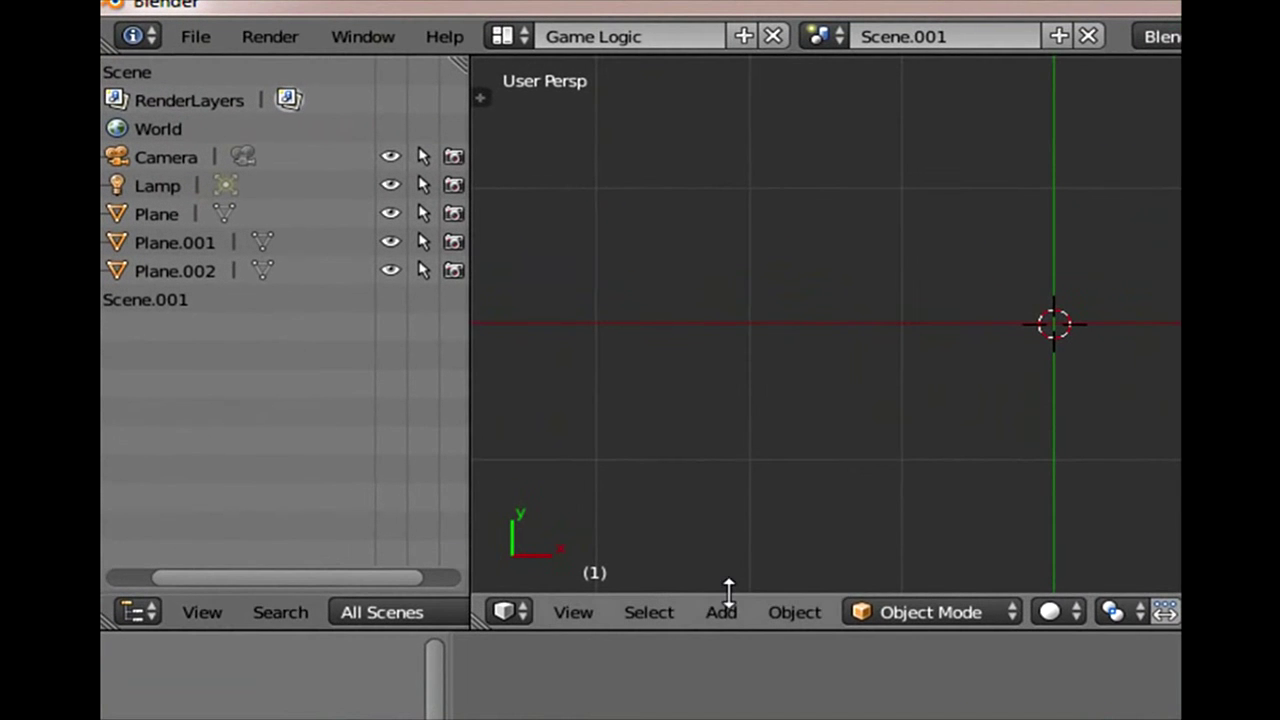
Step: Add a camera and a cylinder mesh to the new scene
left_click(722, 606)
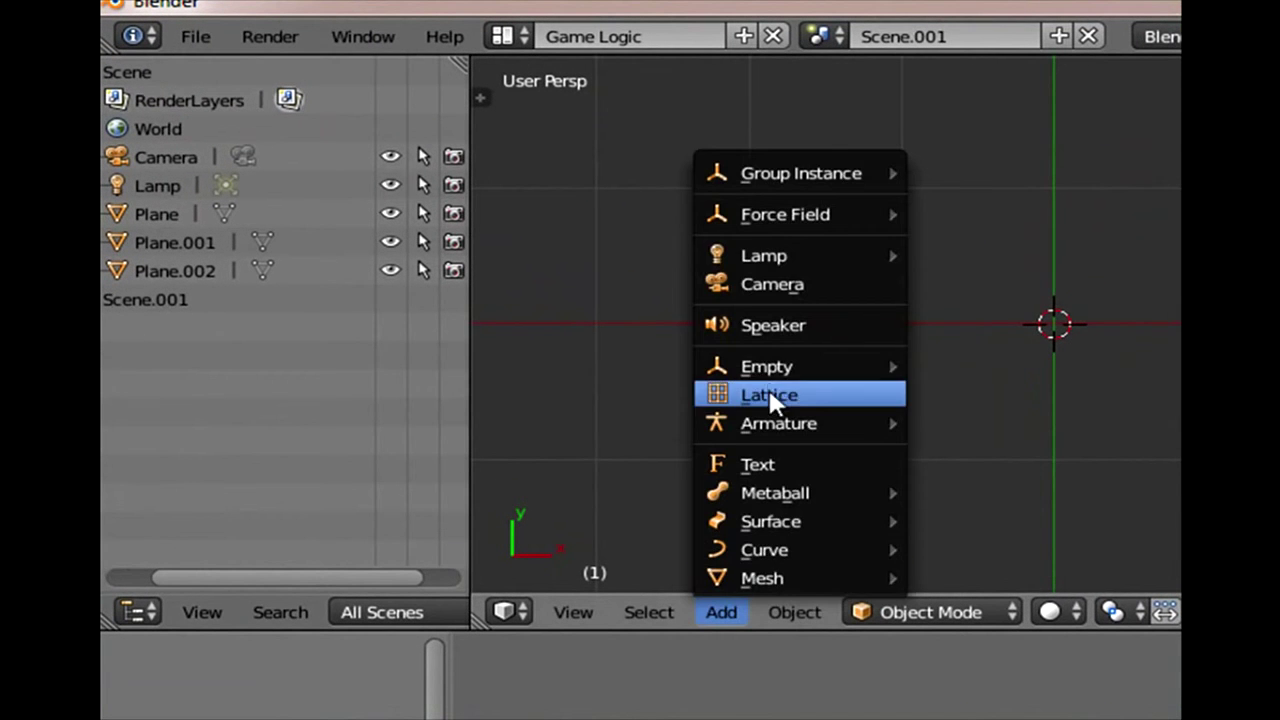
left_click(774, 285)
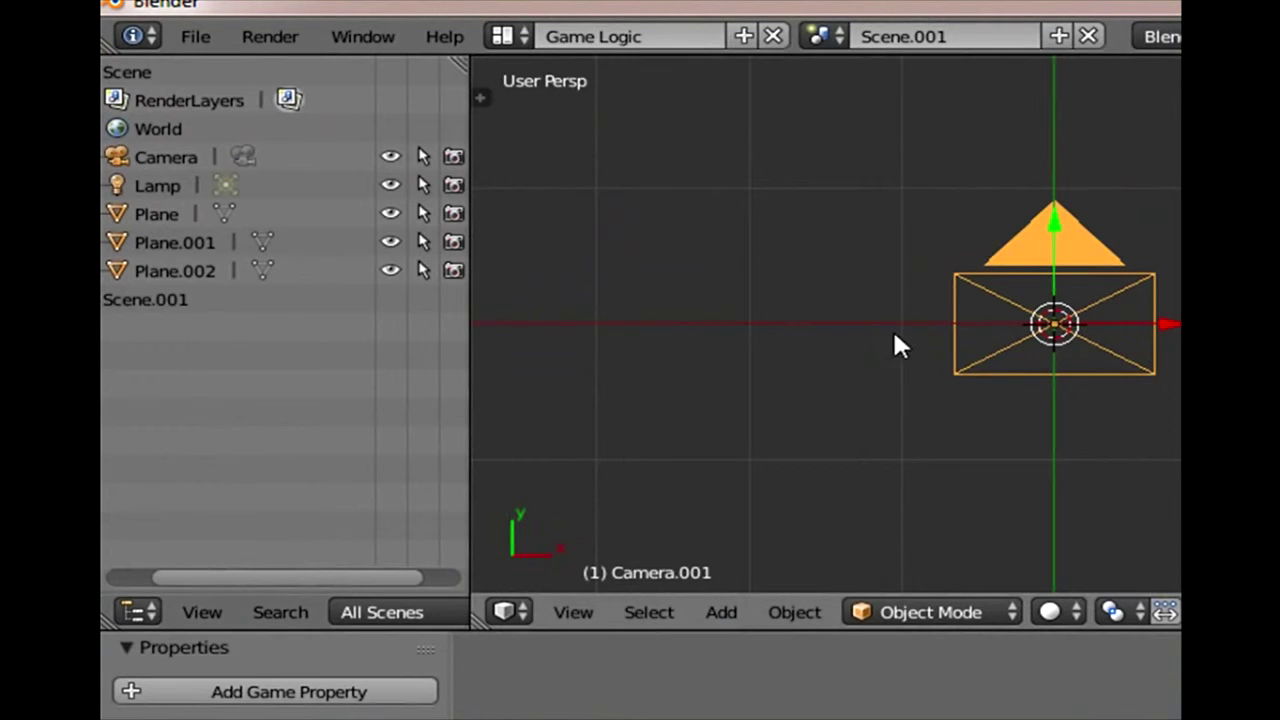
left_click(723, 612)
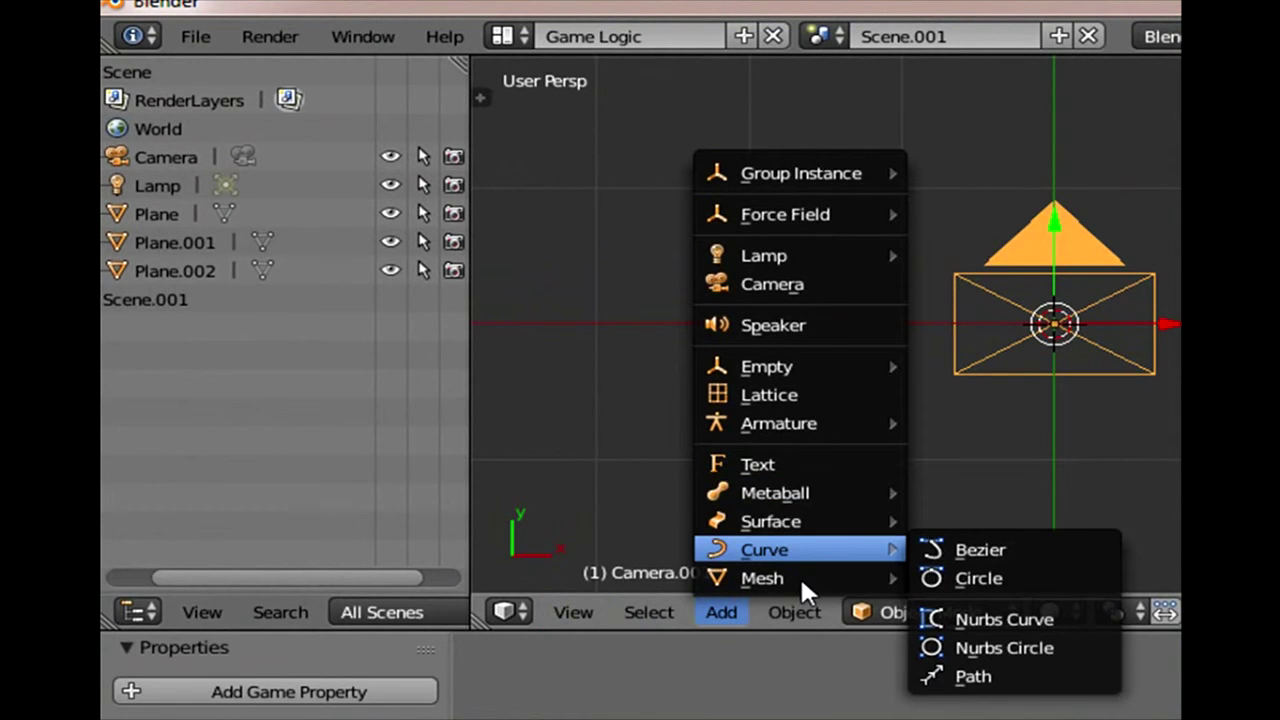
mouse_move(484, 510)
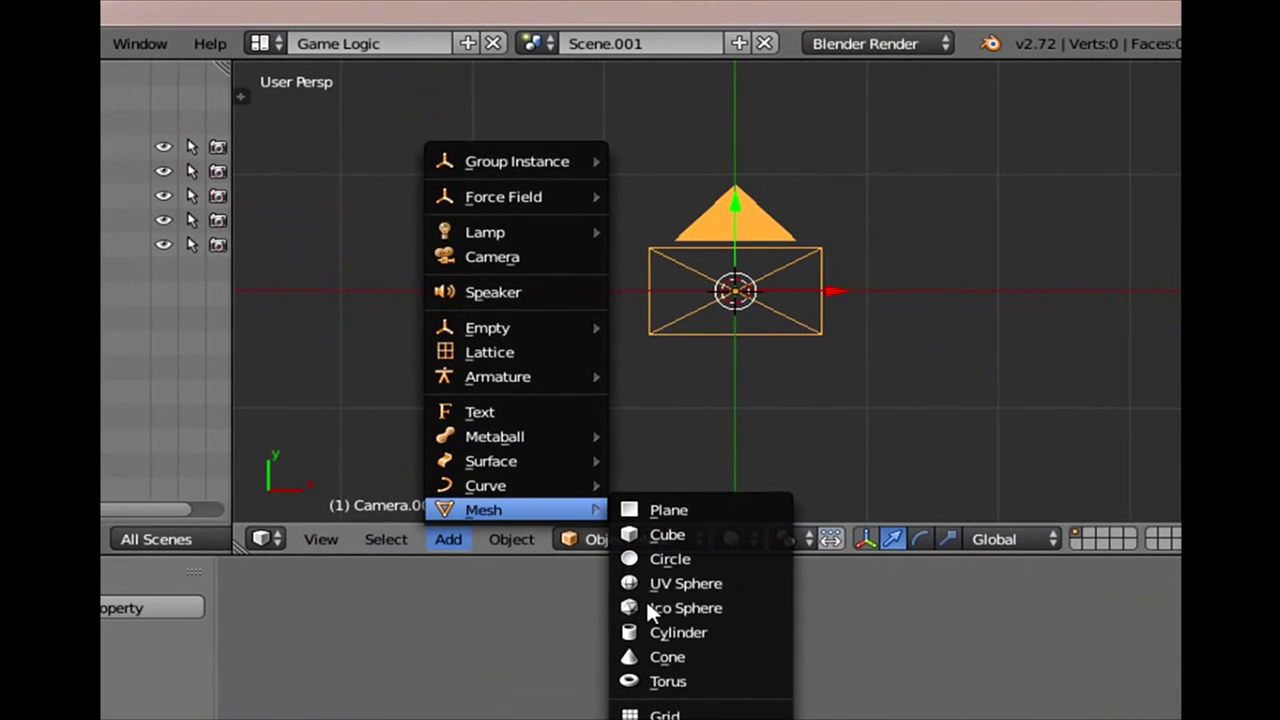
left_click(652, 628)
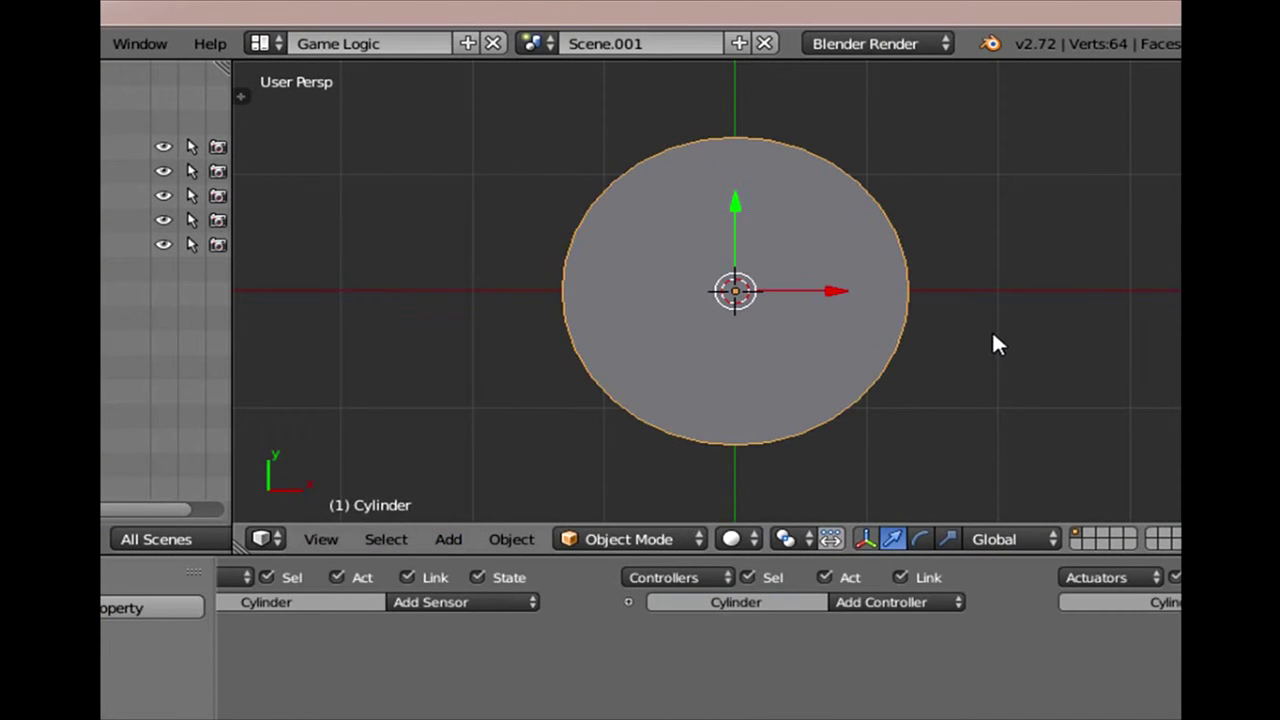
Step: Shrink the cylinder and look at the scene through the camera
key("s")
left_click(778, 298)
left_click(320, 539)
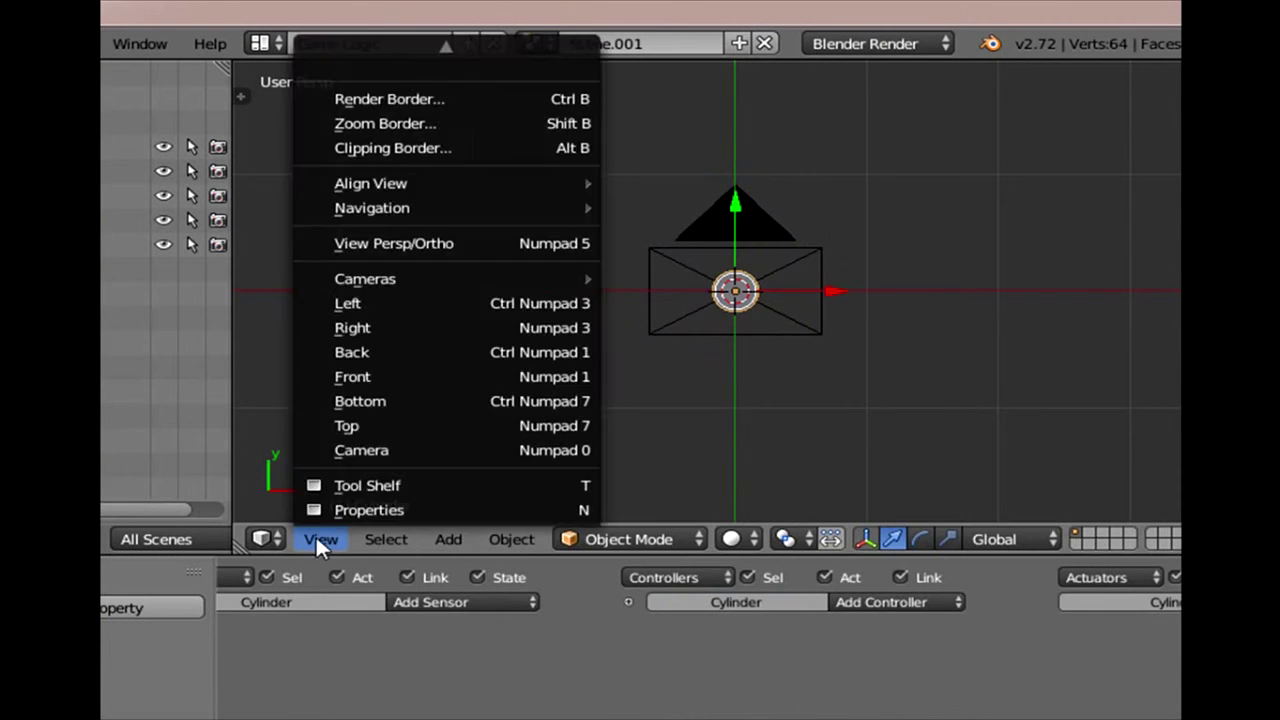
left_click(361, 450)
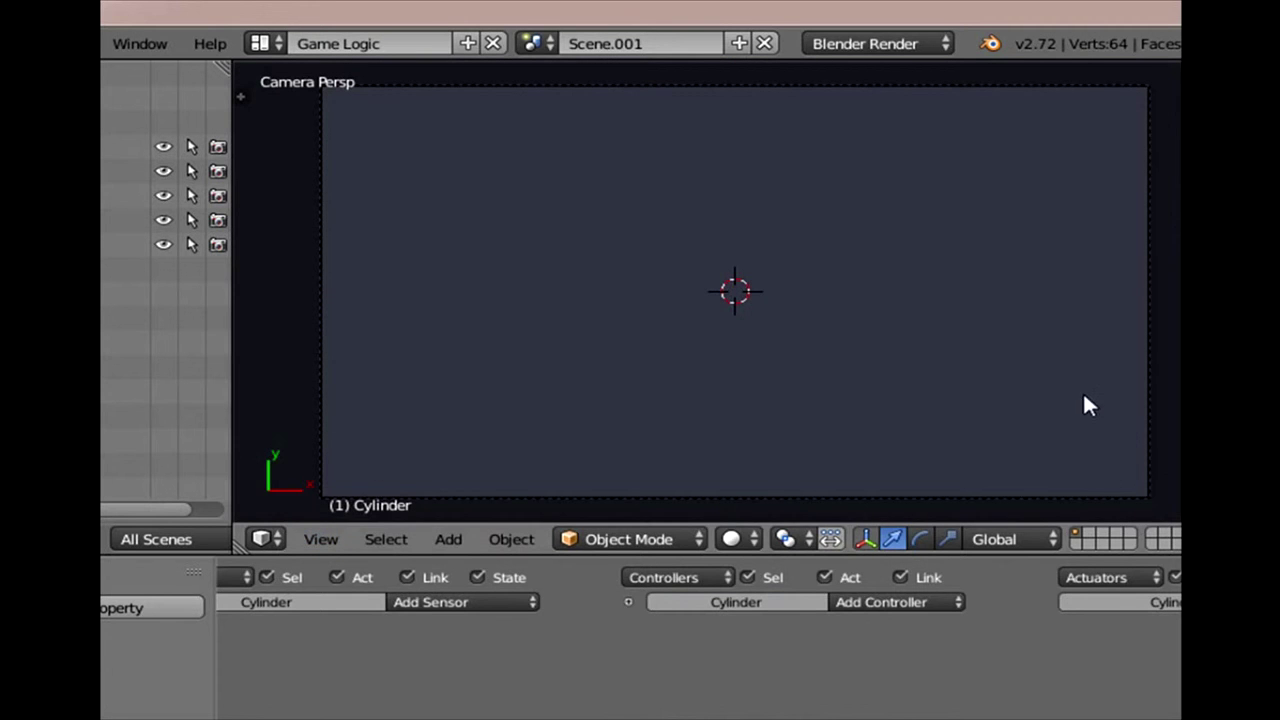
key("s")
left_click(988, 408)
Step: Move the cylinder down in Z, enlarge it about twofold, and frame it in camera view
mouse_move(378, 505)
middle_mouse_down()
mouse_move(699, 365)
mouse_move(740, 148)
middle_mouse_up()
scroll(705, 362, "down", 3)
scroll(705, 375, "down", 2)
scroll(735, 105, "down", 2)
left_click_drag(734, 134, 741, 318)
key("s")
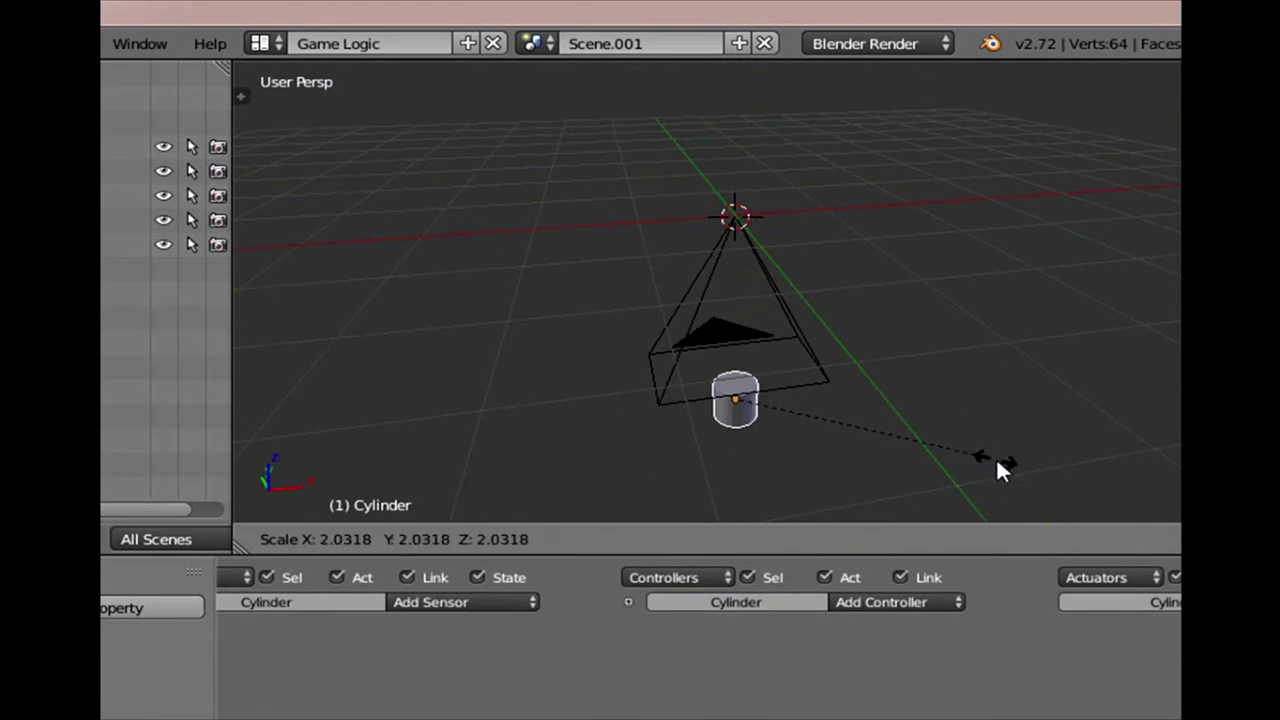
left_click(998, 458)
left_click(321, 540)
left_click(360, 452)
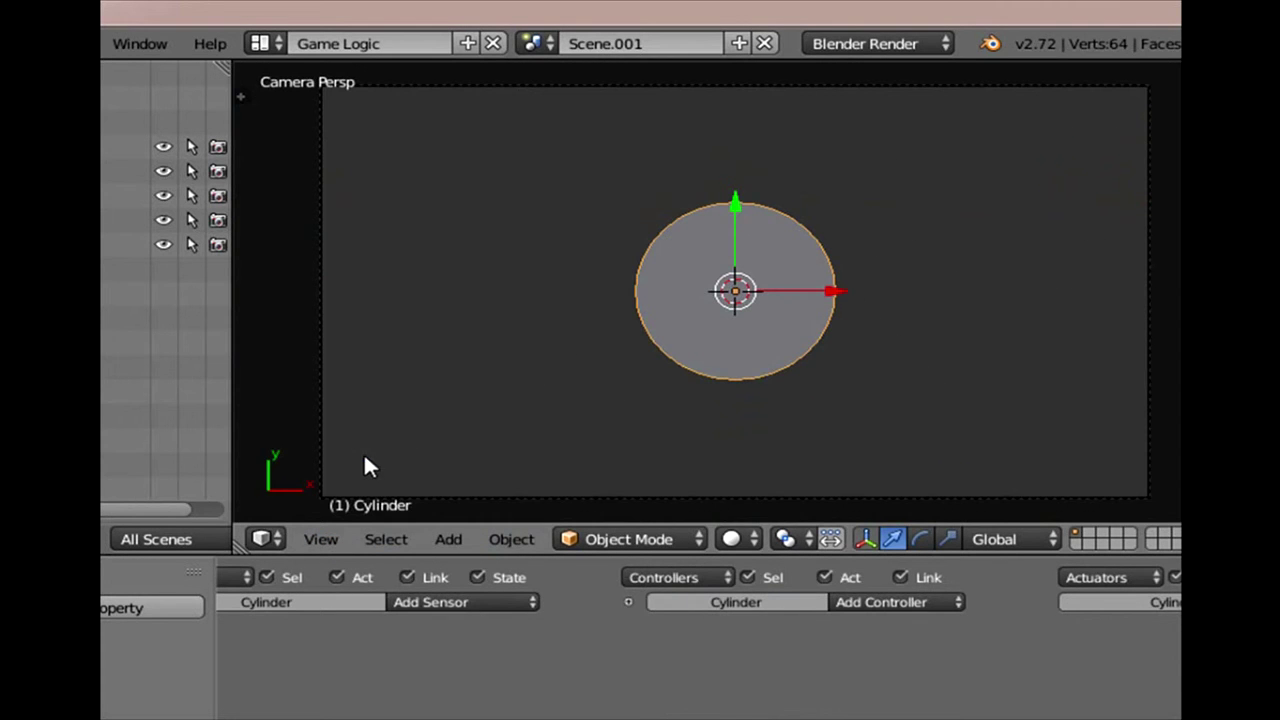
Step: Rename the new scene to 'game'
left_click(640, 44)
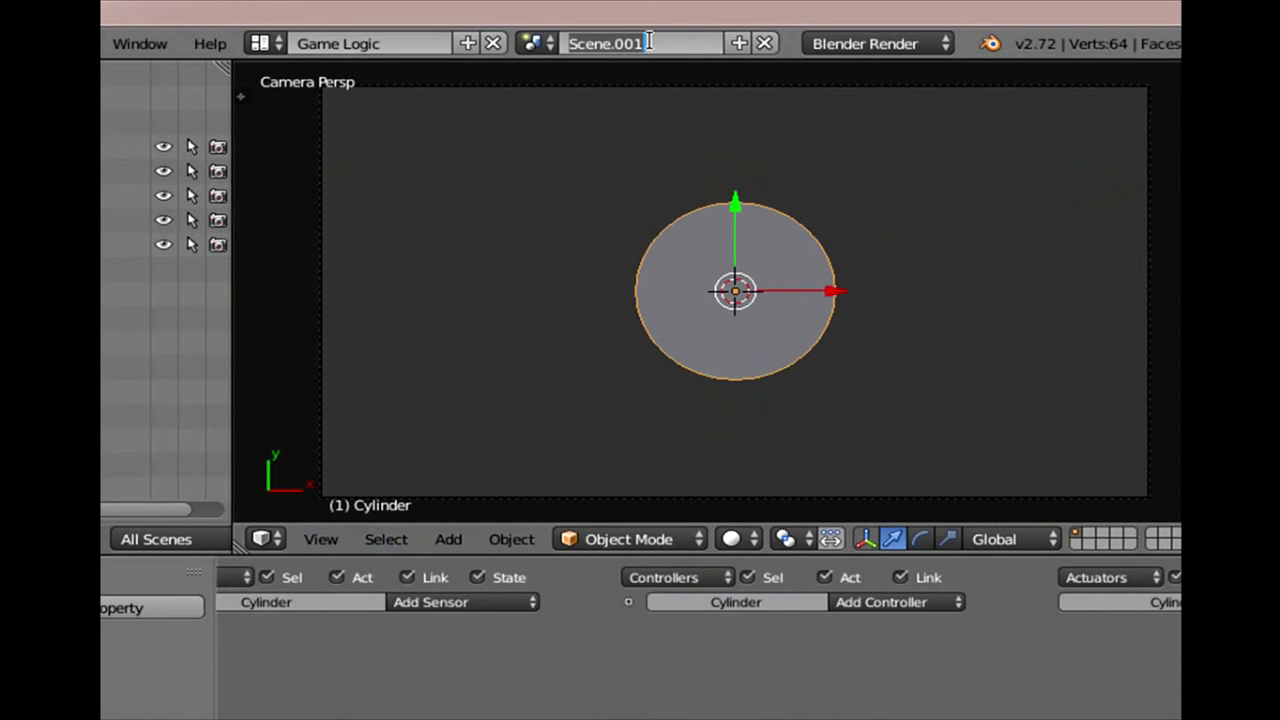
type("game")
key("Return")
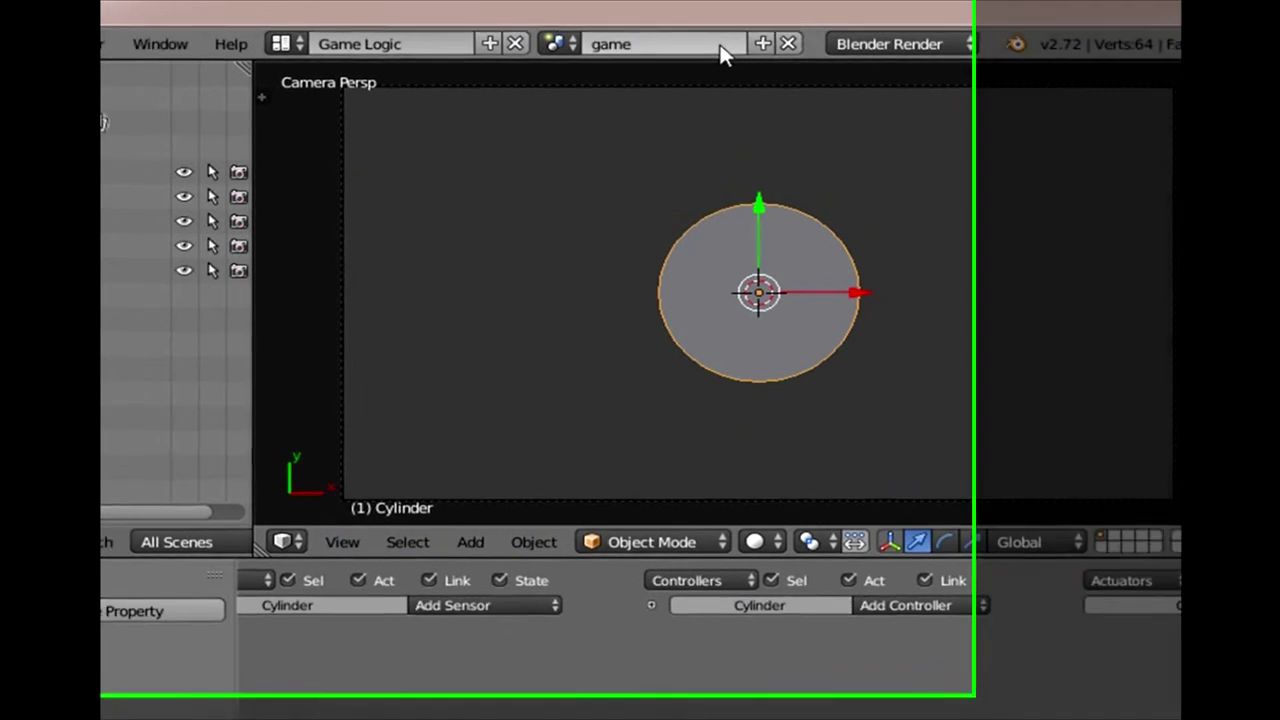
Step: Switch back to the original Scene and rename it 'main menu'
left_click(750, 45)
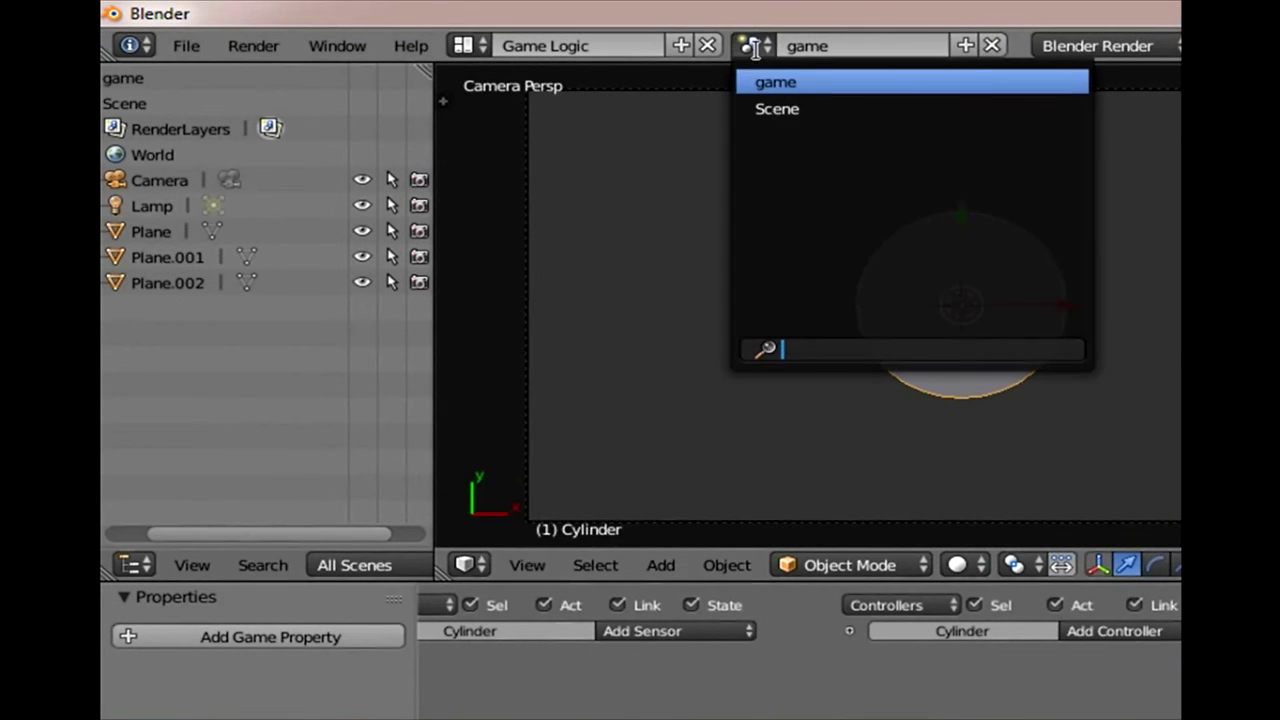
left_click(777, 105)
left_click(826, 46)
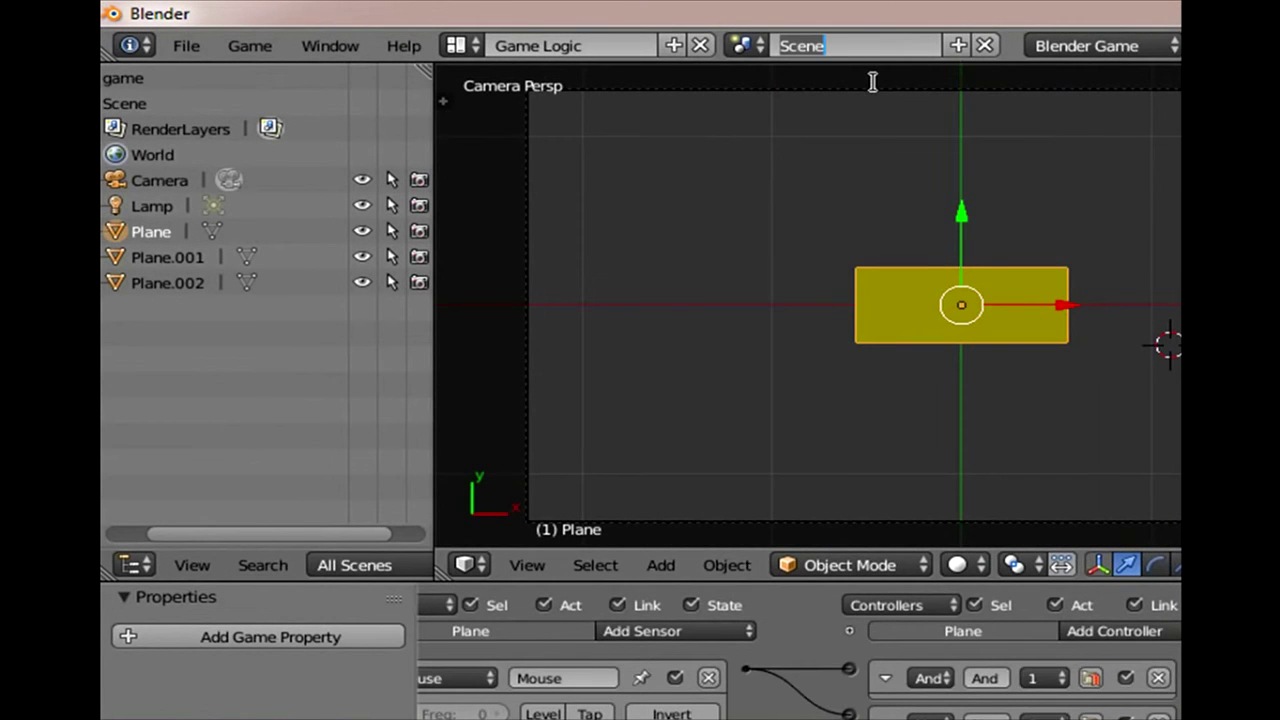
type("main menu")
key("Return")
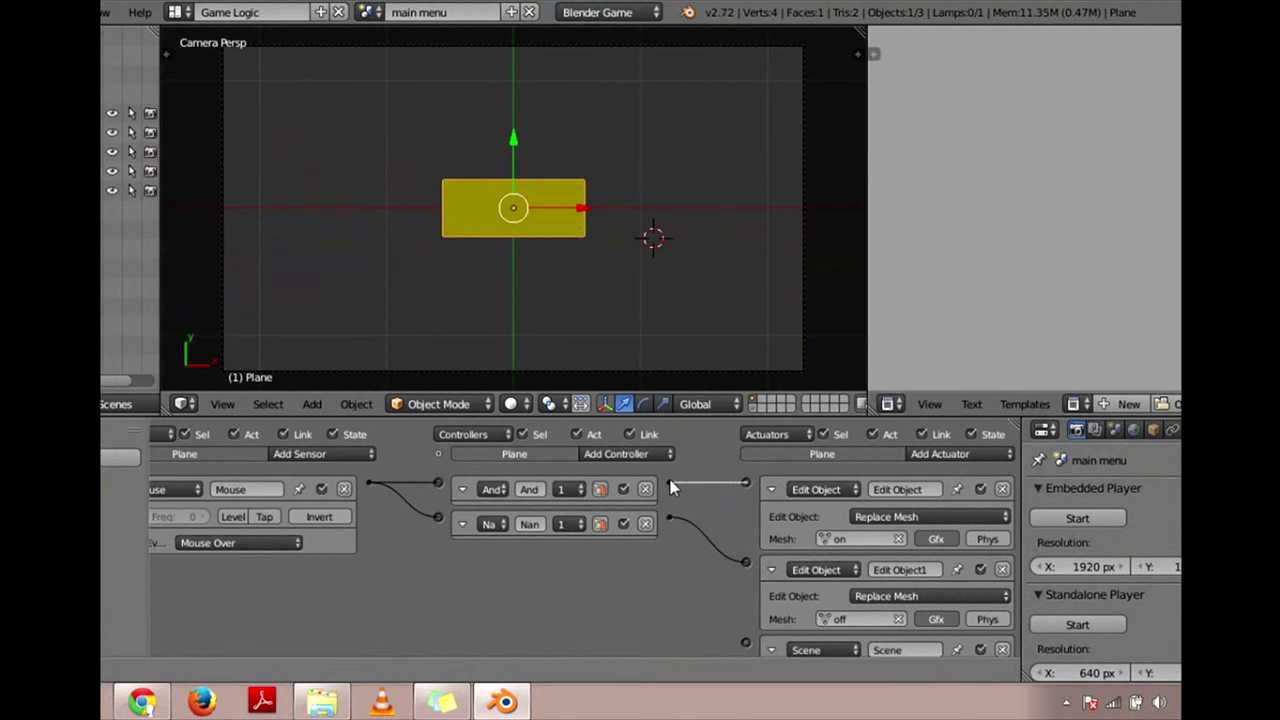
Step: Link the And controller to the Scene actuator and test-run the game
left_click_drag(668, 484, 745, 643)
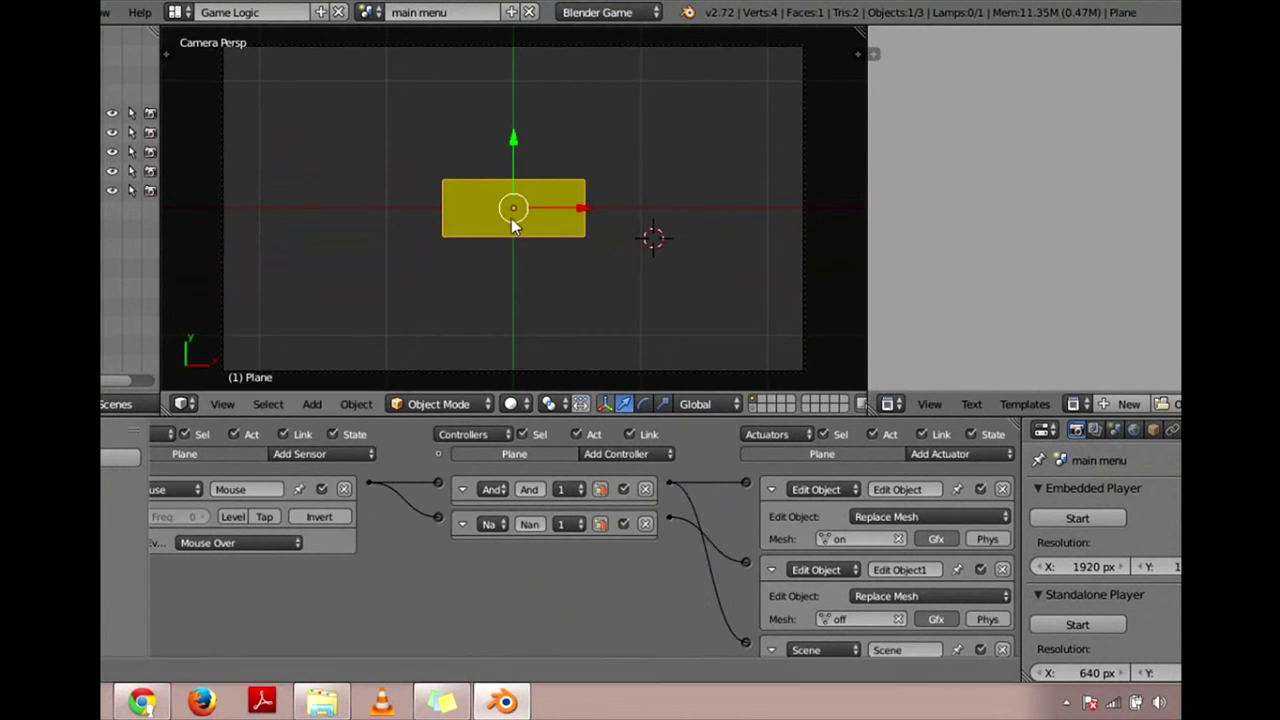
left_click(1077, 518)
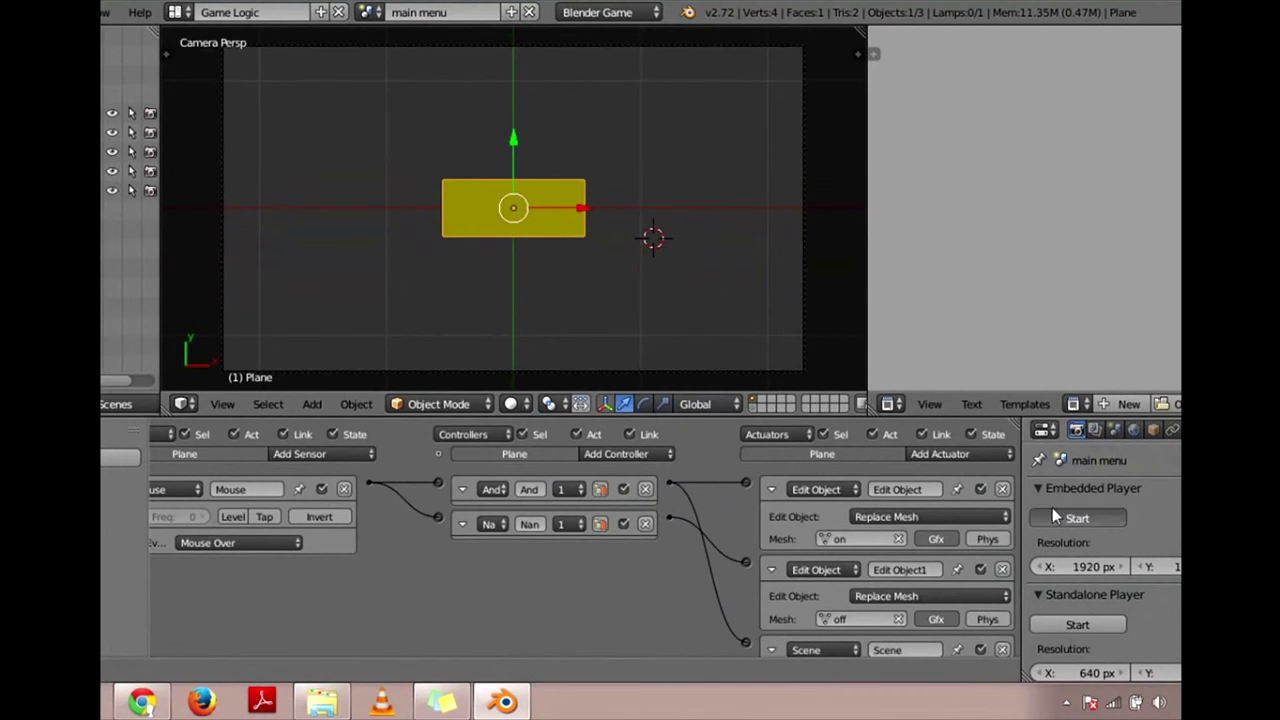
mouse_move(513, 208)
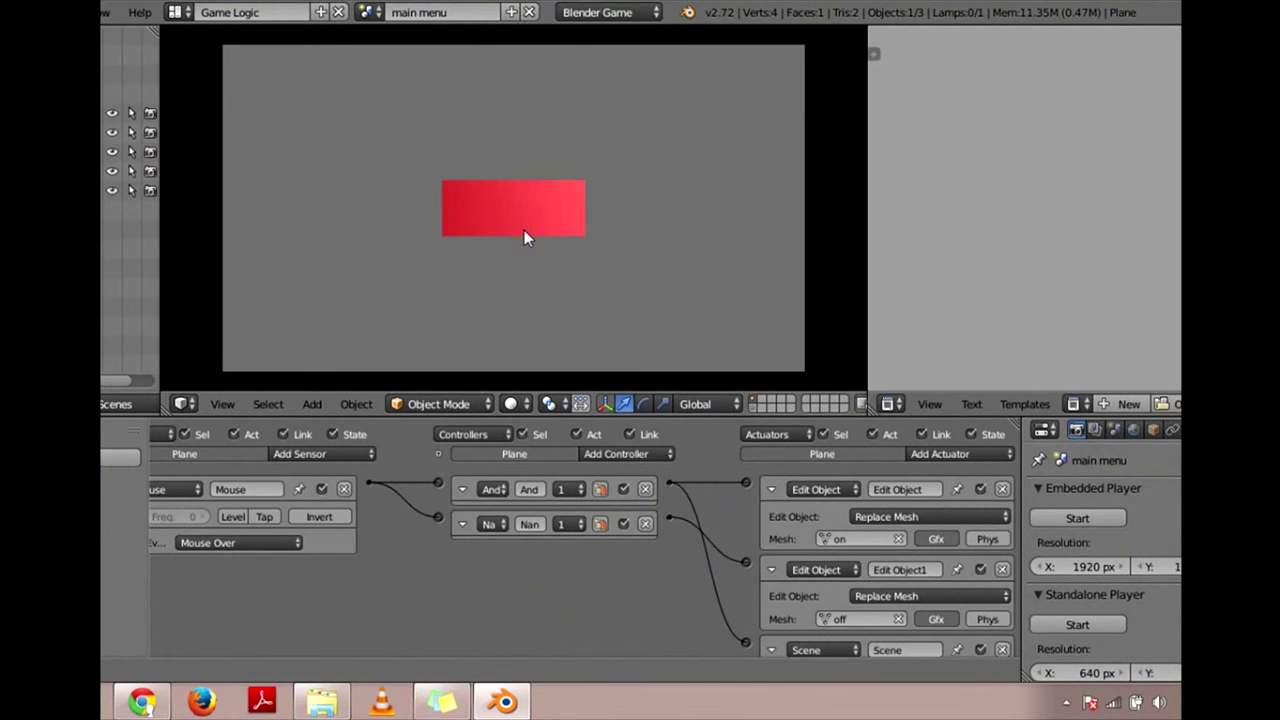
key("Escape")
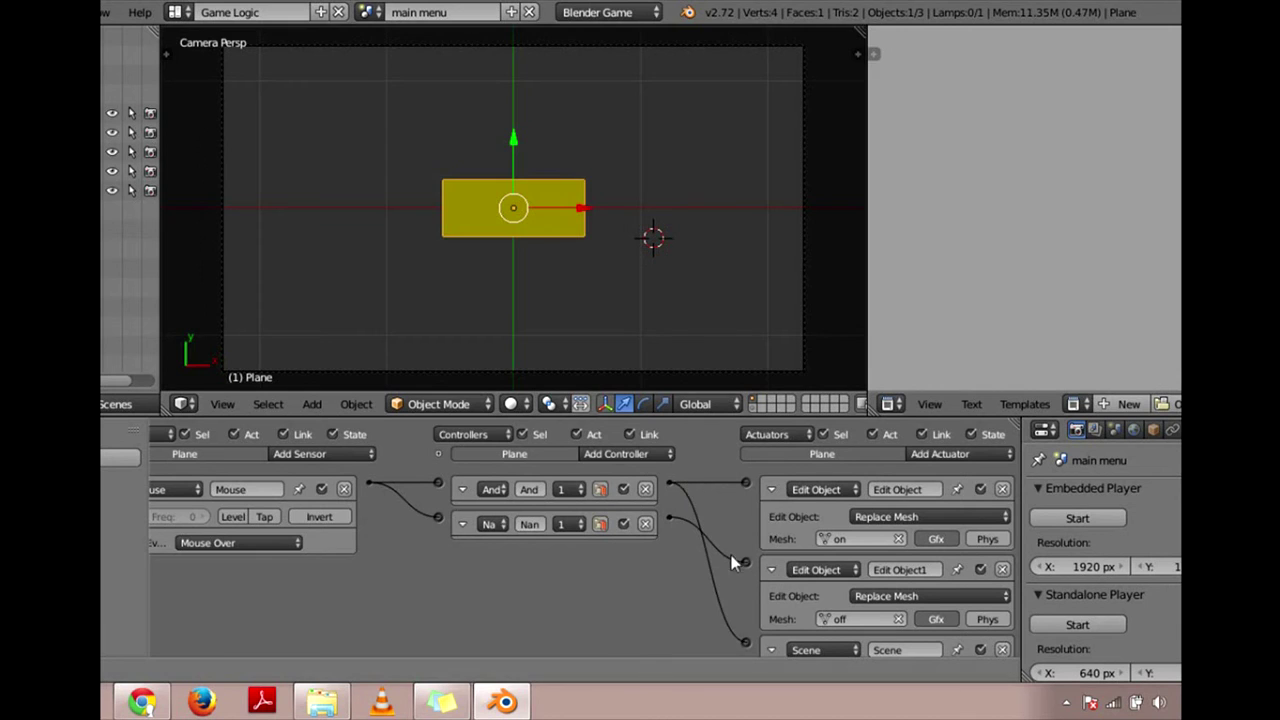
Step: Link the Nand controller to the Scene actuator, target scene 'game', and test the switch
mouse_move(669, 487)
left_mouse_down()
mouse_move(671, 519)
mouse_move(745, 641)
left_mouse_up()
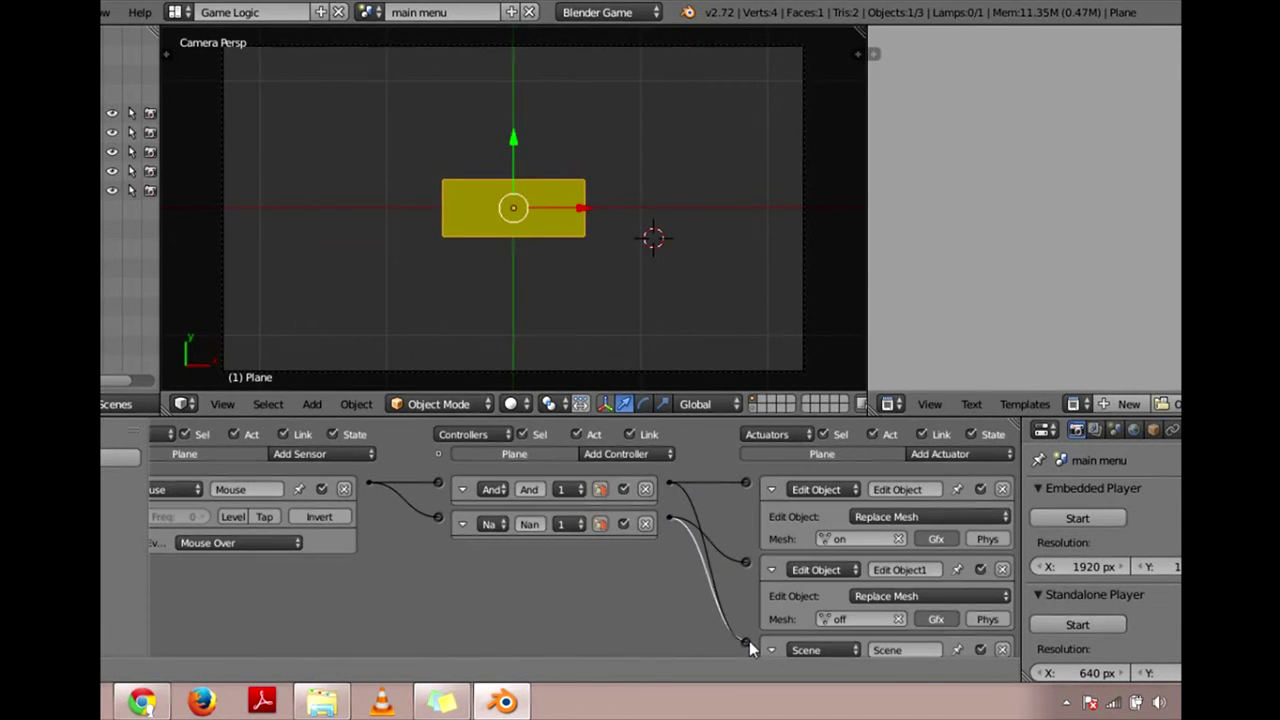
scroll(789, 610, "down", 1)
scroll(640, 570, "down", 1)
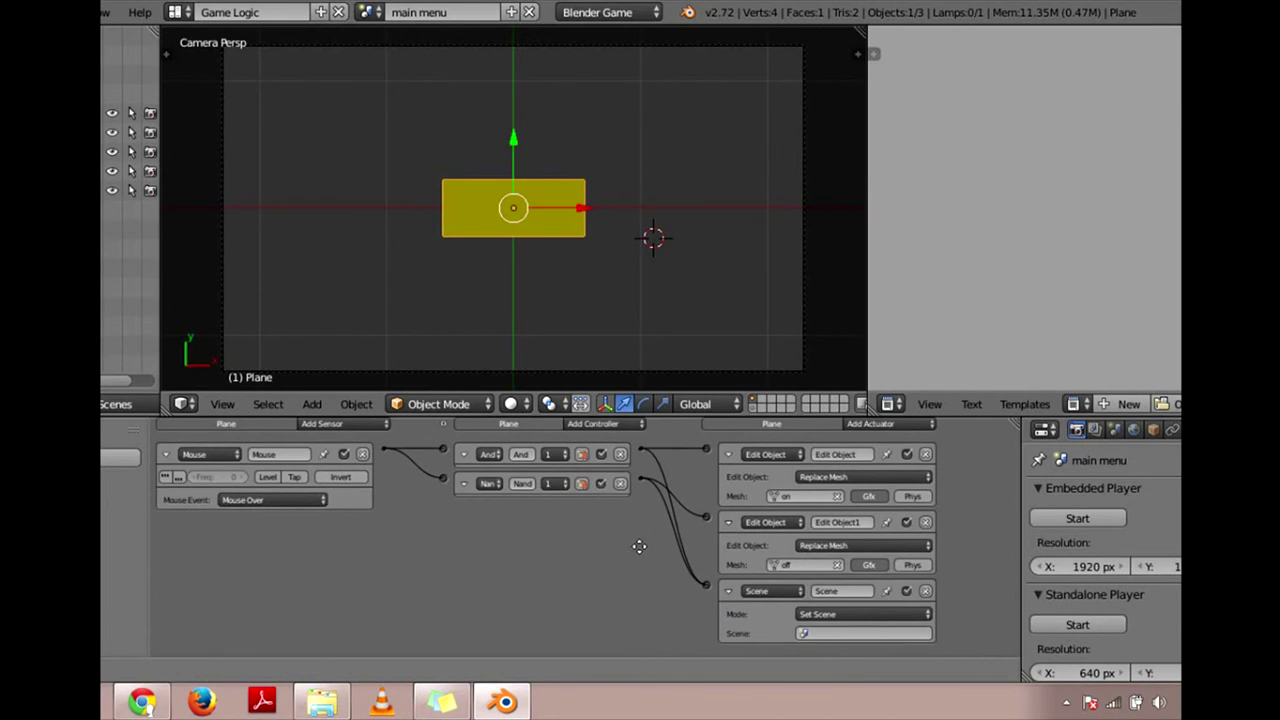
left_click(810, 635)
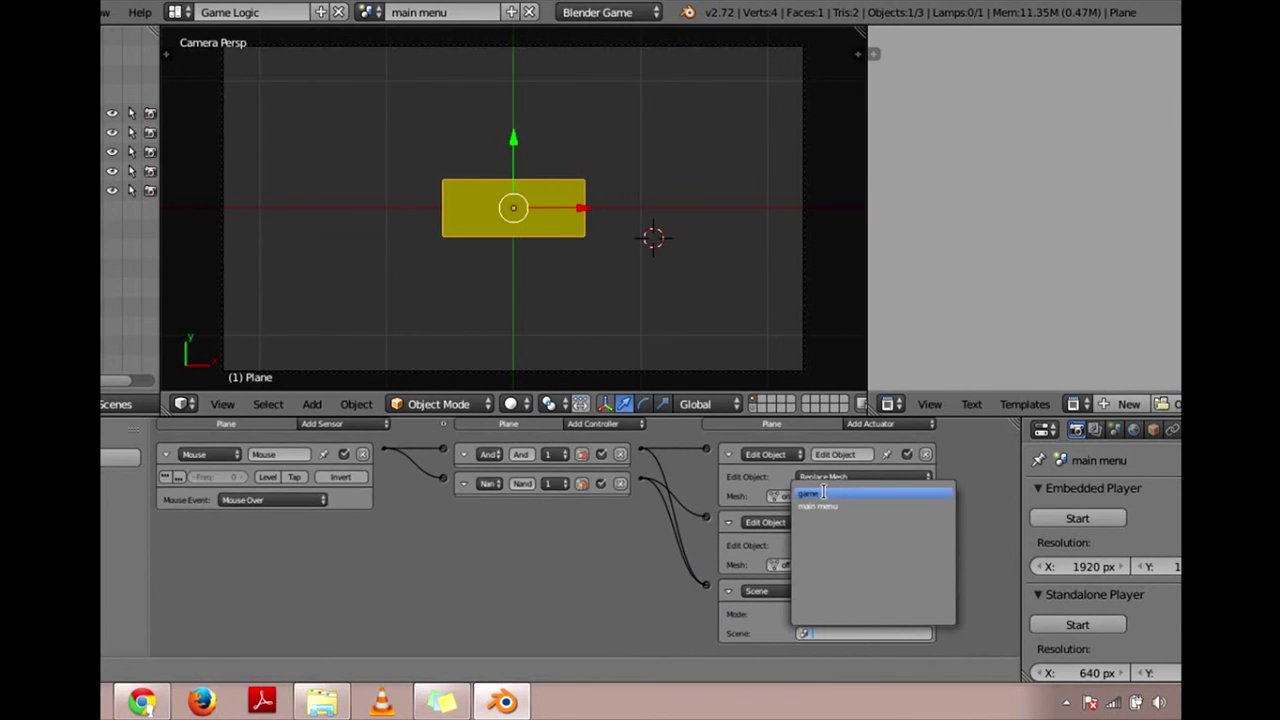
left_click(826, 496)
left_click(1065, 520)
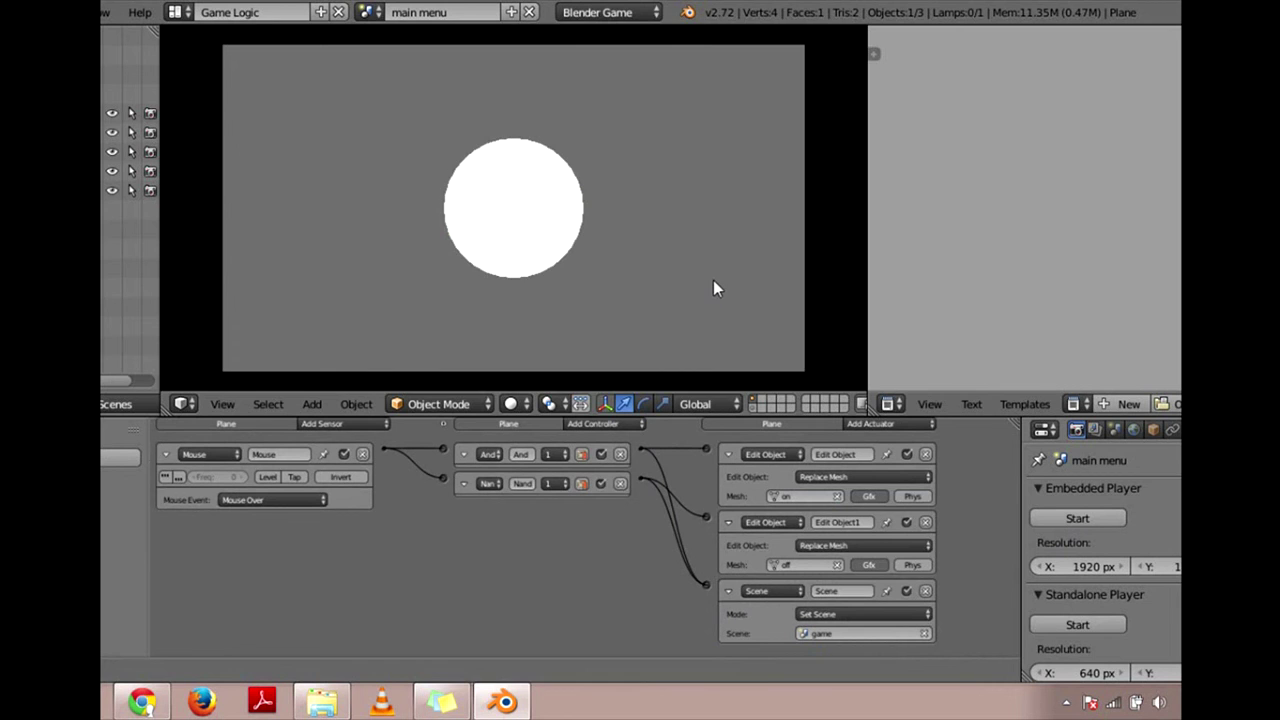
key("Escape")
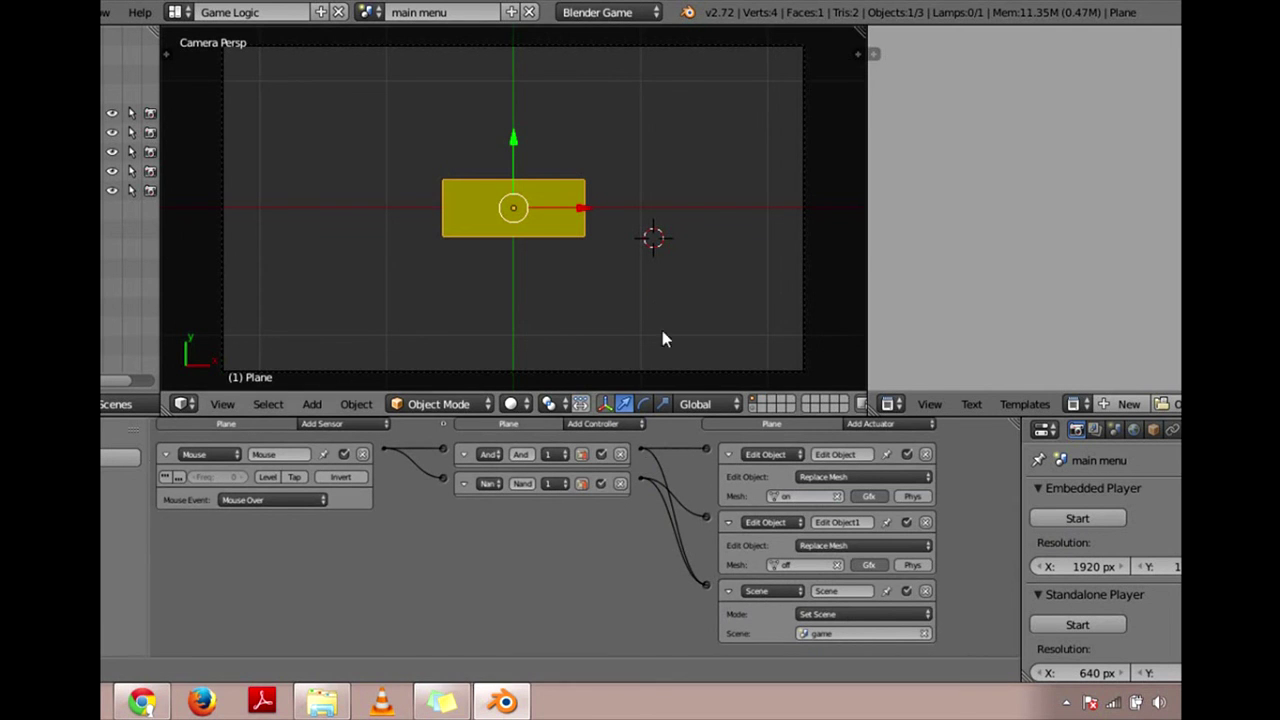